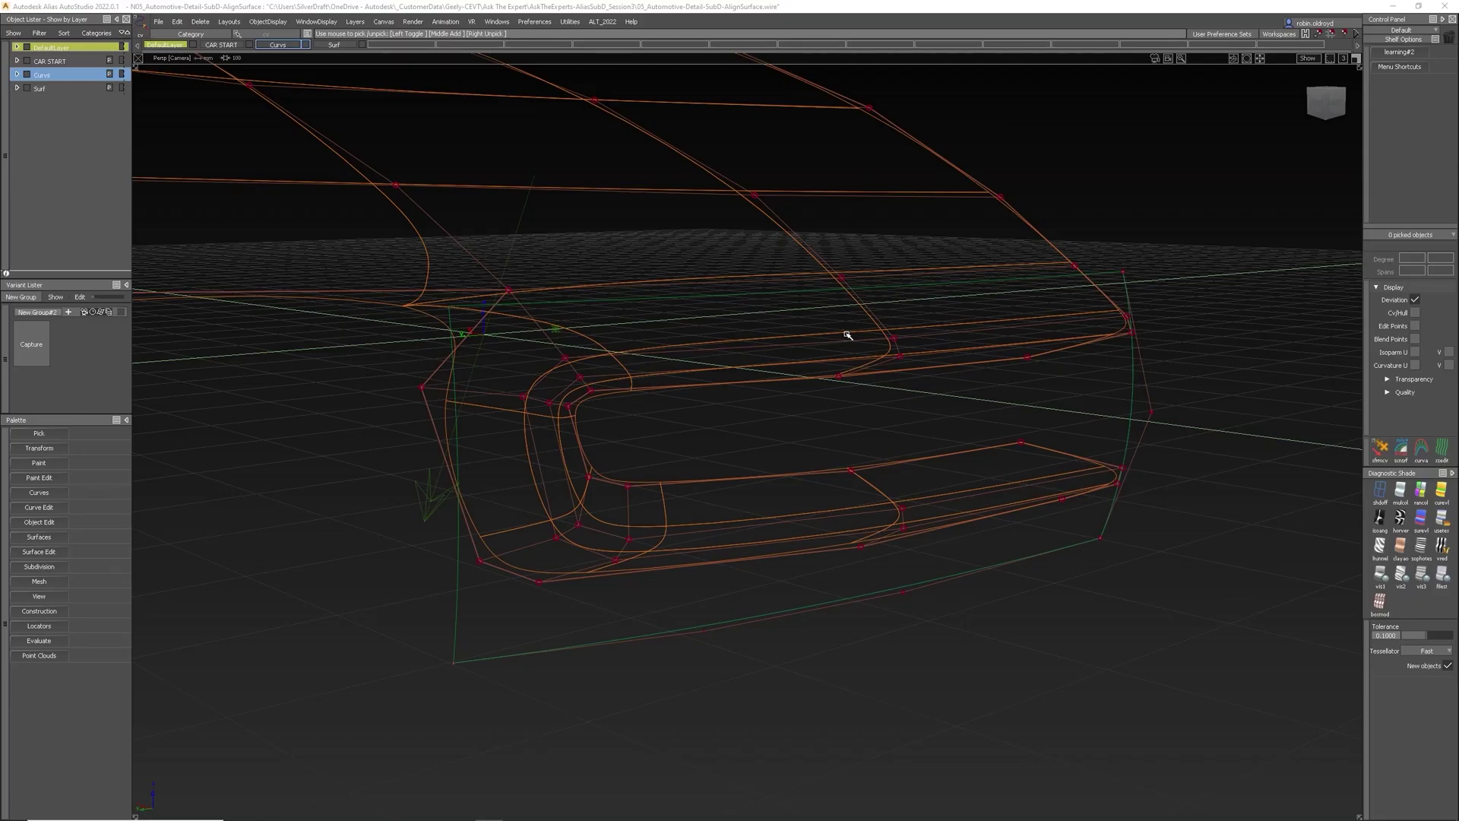
Inspect the SubD front body and the curved surface in front of it in shaded display, and return to wireframe.
left_click_drag(847, 335, 893, 471, "alt+shift")
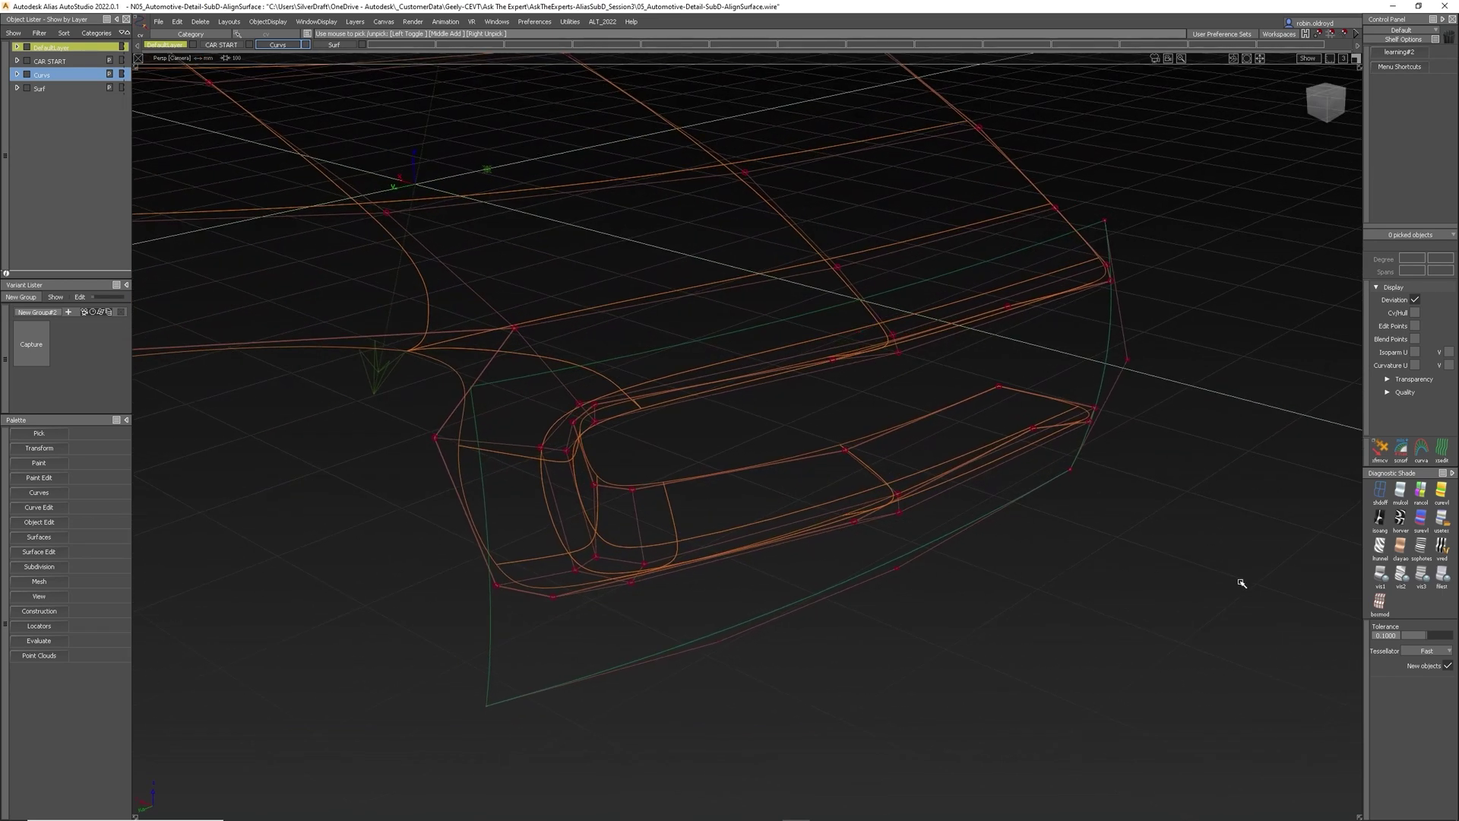
left_click_drag(1242, 583, 1143, 593, "alt+shift")
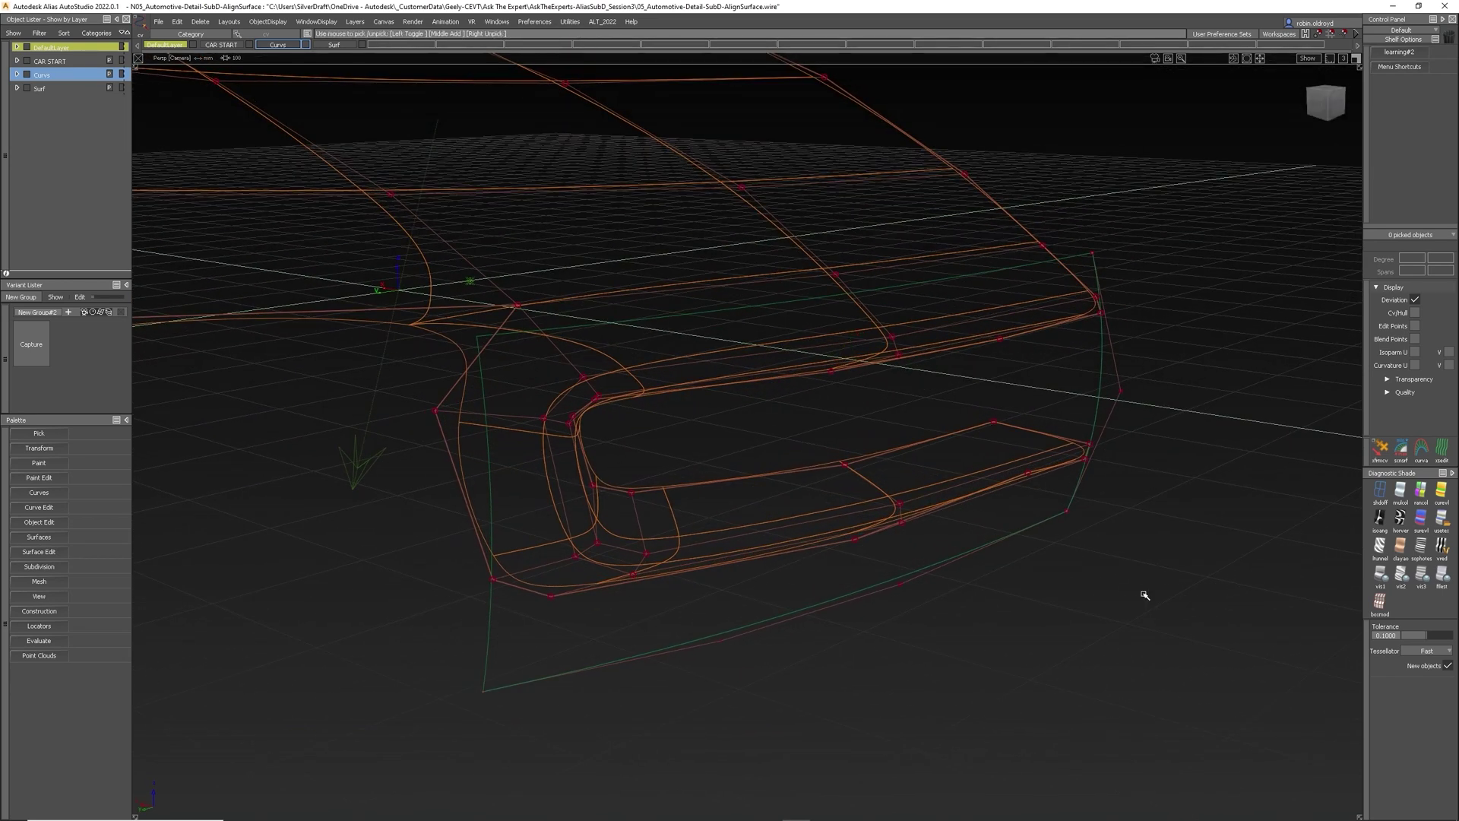
left_click(1381, 573)
mouse_move(820, 378)
left_mouse_down("alt+shift")
mouse_move(965, 439)
mouse_move(983, 463)
mouse_move(983, 525)
mouse_move(791, 357)
mouse_move(654, 269)
left_mouse_up("alt+shift")
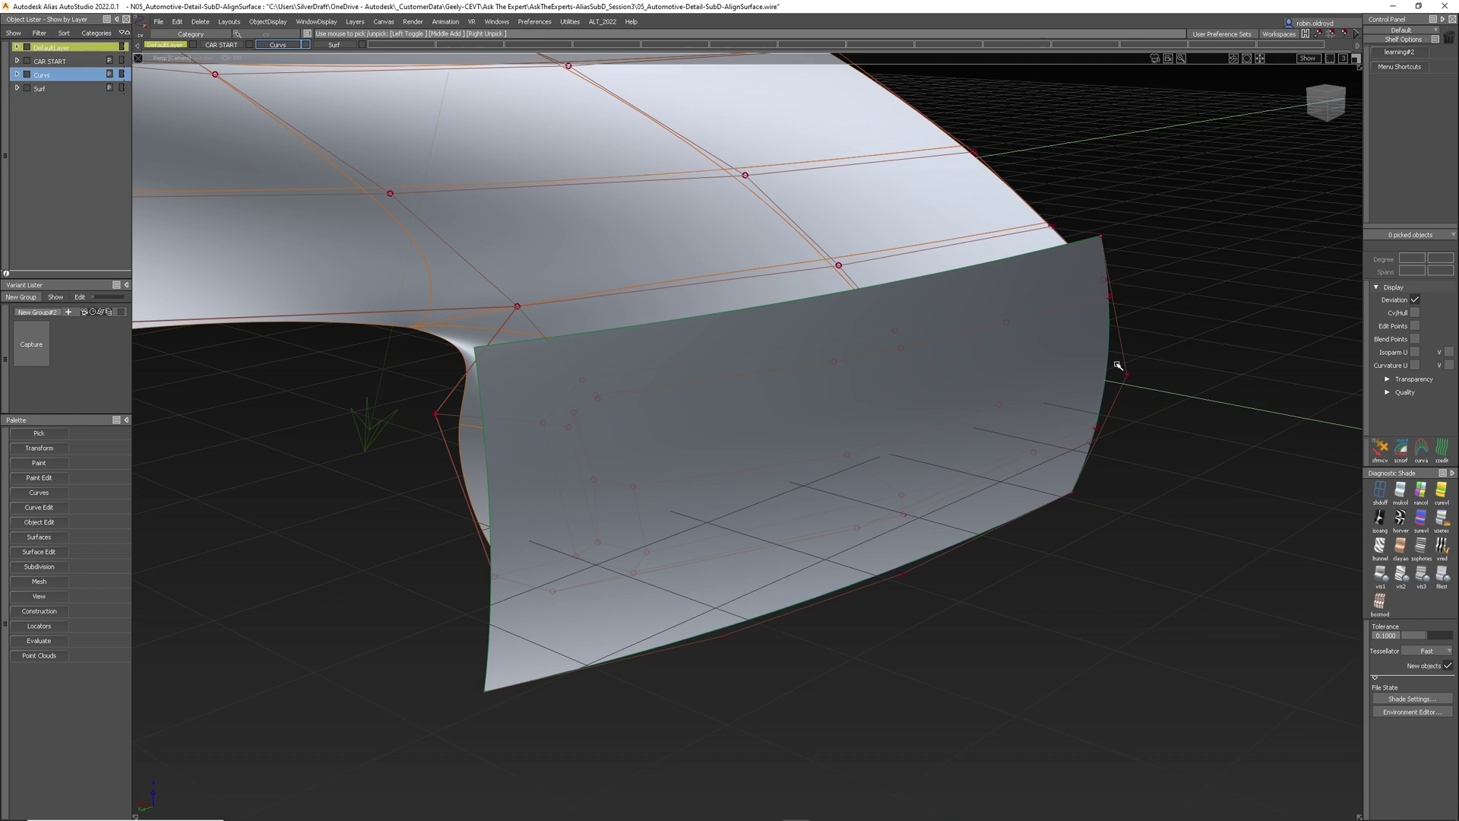
mouse_move(660, 361)
left_mouse_down("alt+shift")
mouse_move(814, 384)
mouse_move(697, 353)
left_mouse_up("alt+shift")
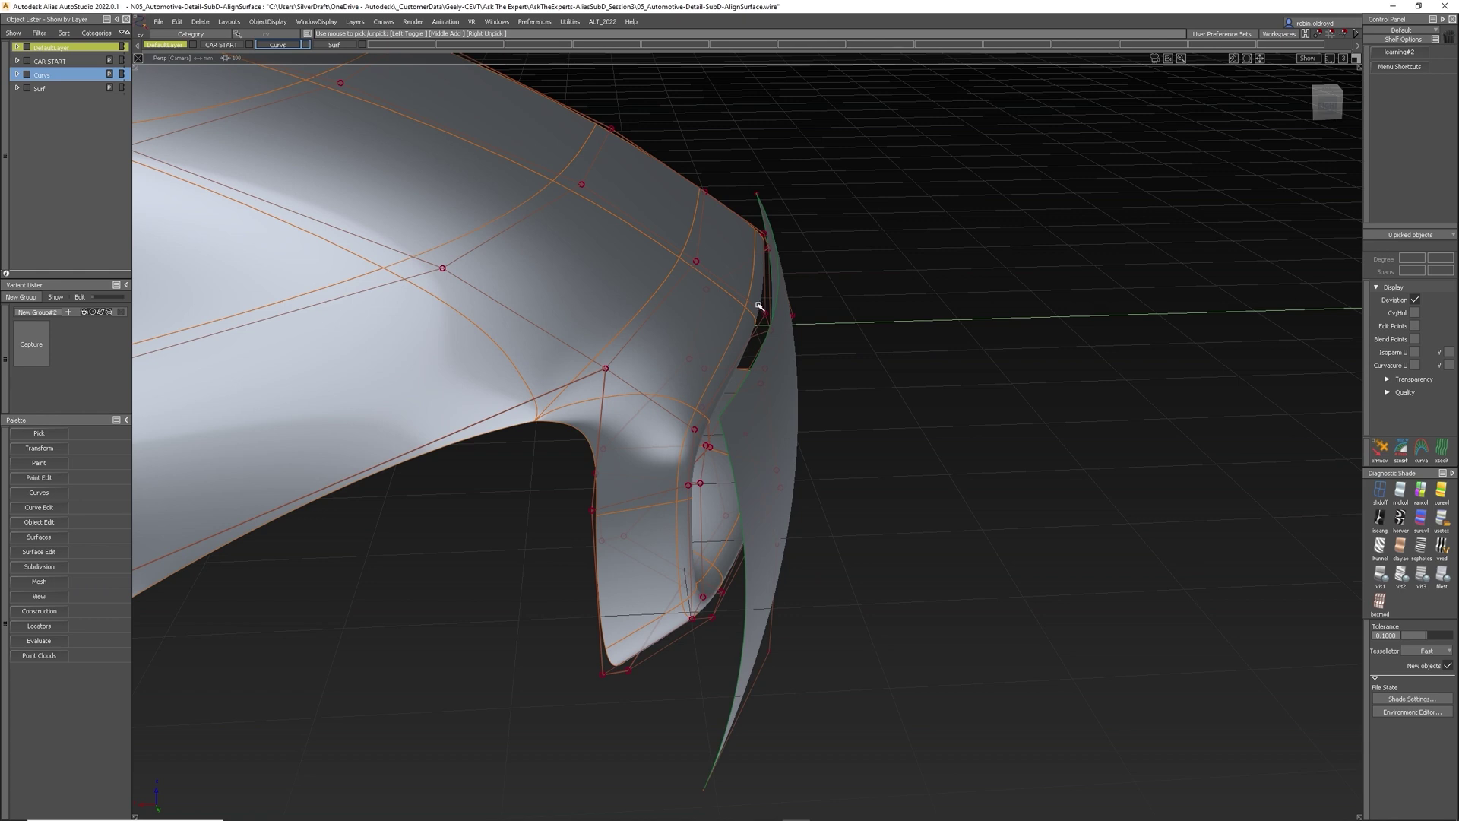
mouse_move(889, 453)
left_mouse_down("alt+shift")
mouse_move(805, 388)
mouse_move(641, 481)
left_mouse_up("alt+shift")
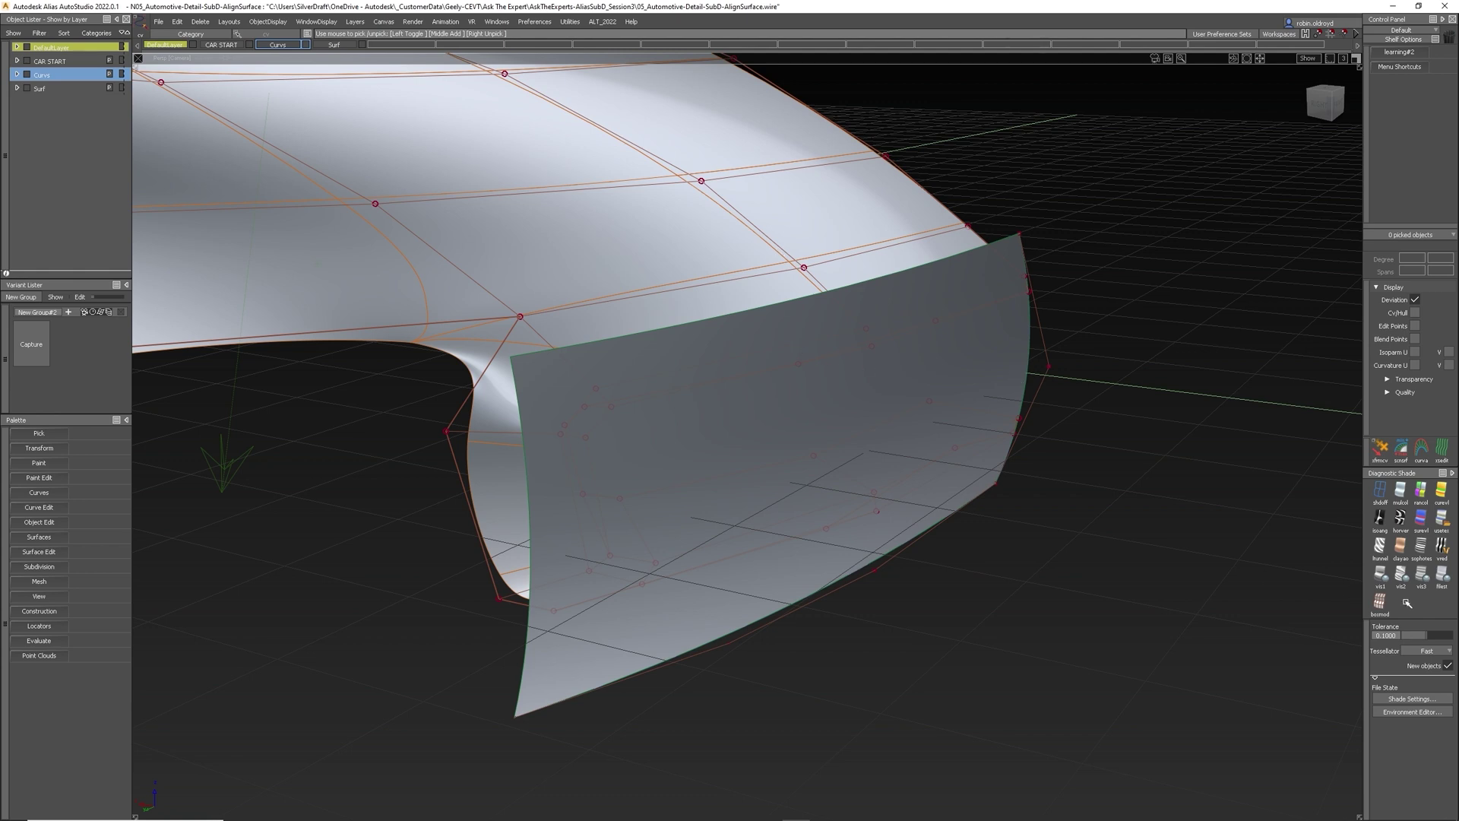
left_click(1380, 493)
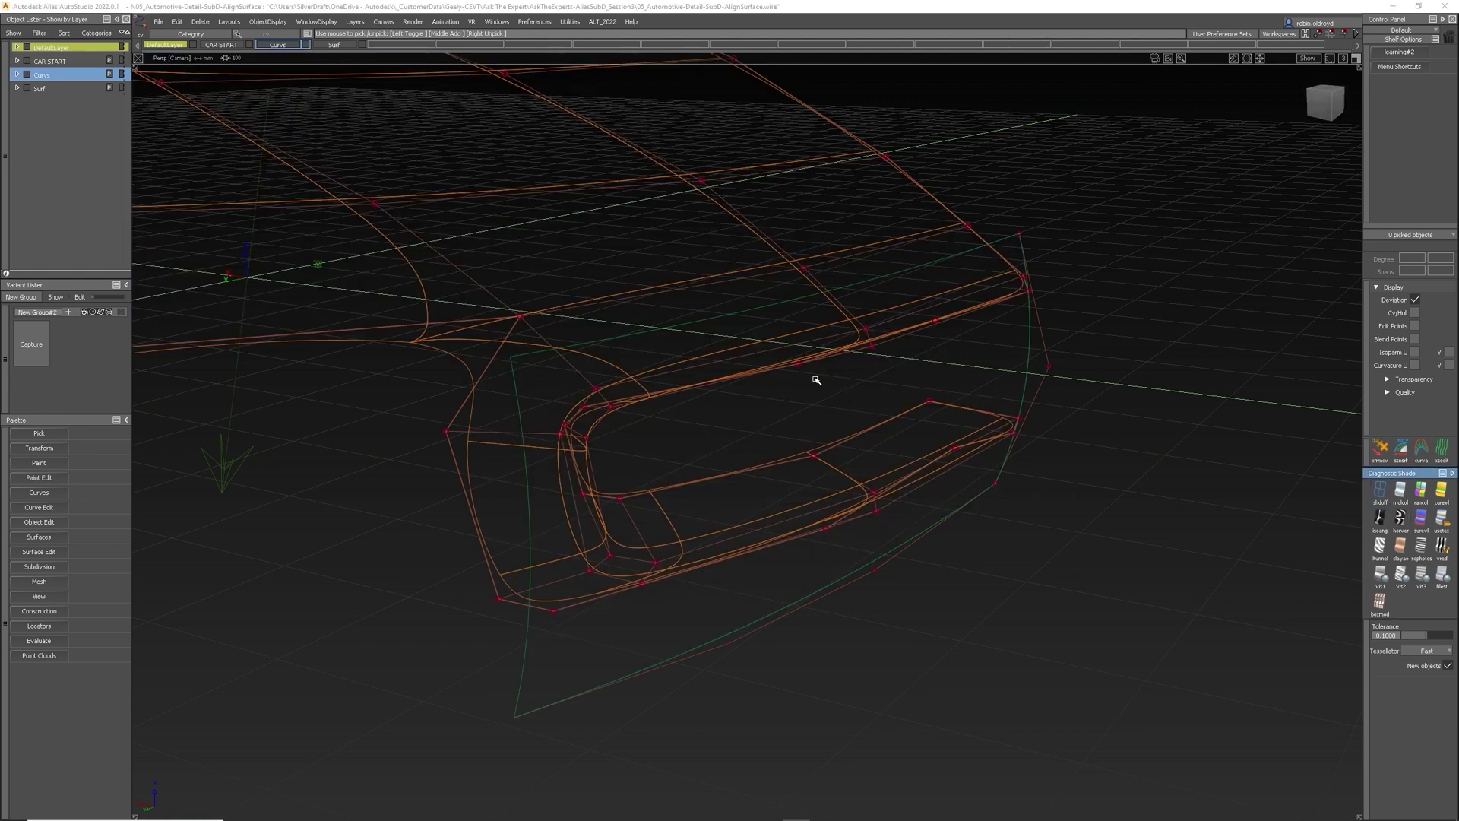
Review the settings in Selection Options and close them without changes.
left_click(534, 22)
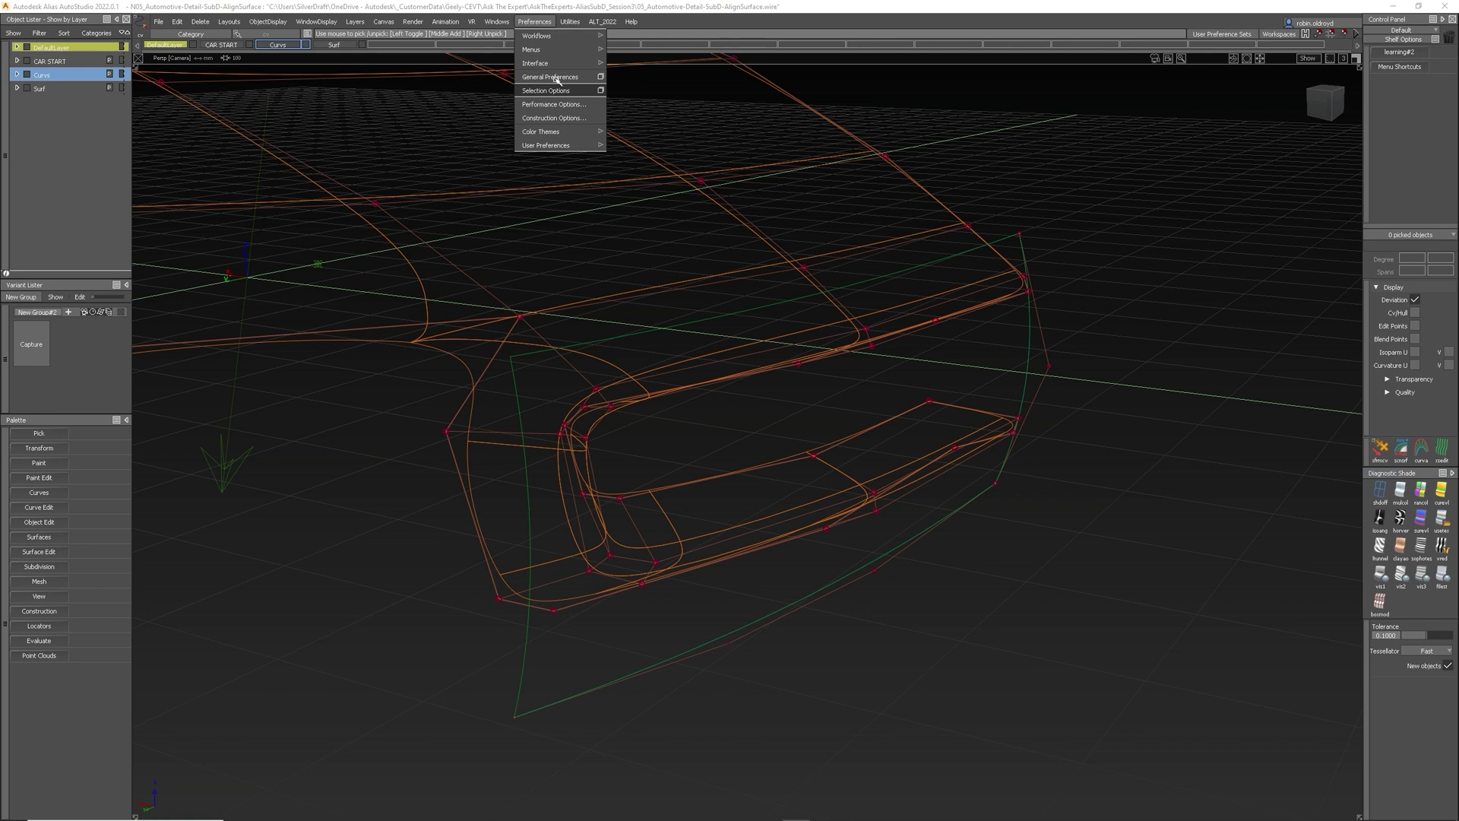
left_click(598, 90)
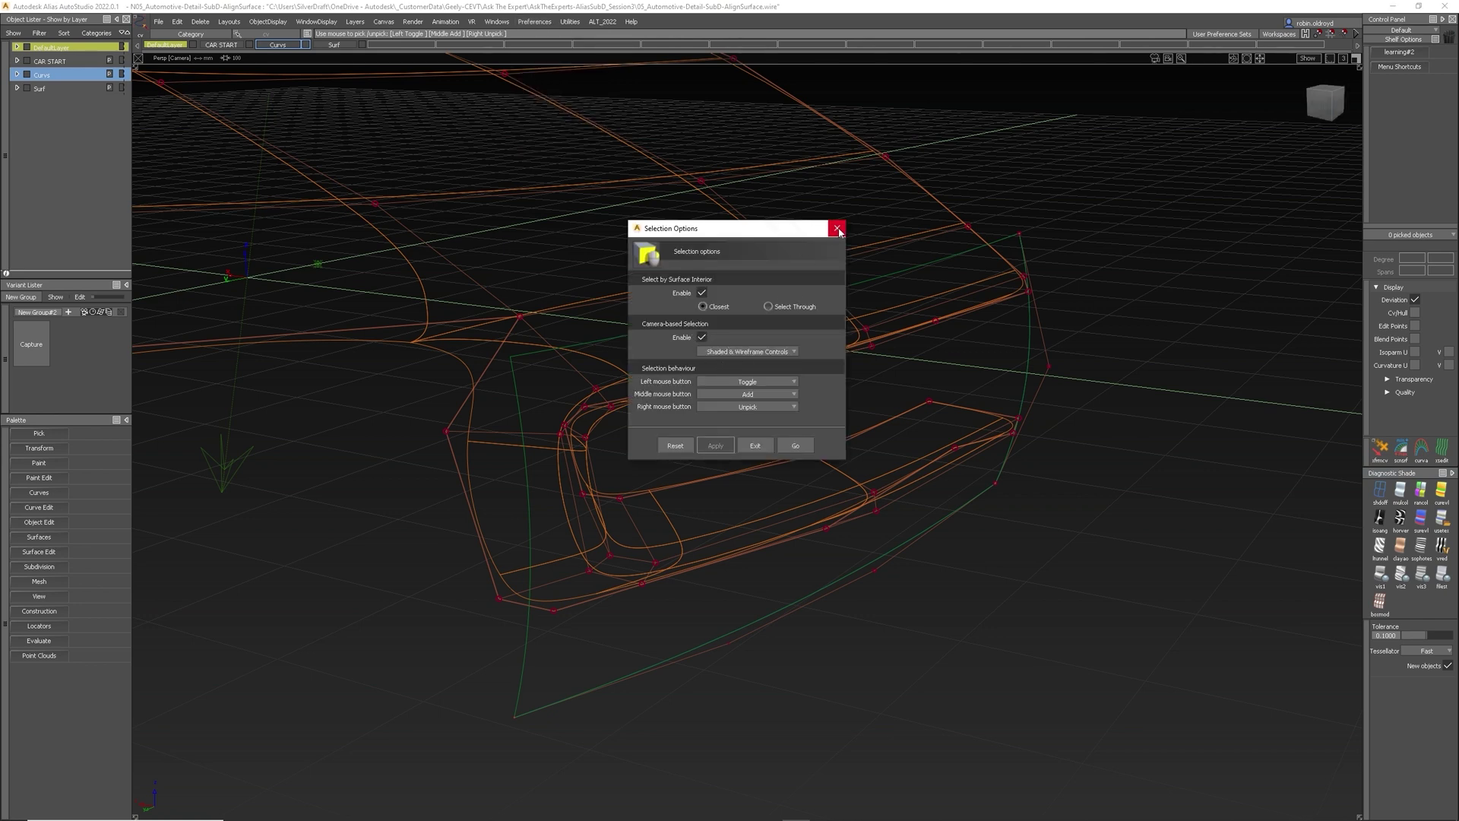
left_click(836, 228)
Pick the paired CVs on the outer rim of the SubD opening, along its upper edge, corners and lower edge.
left_click(1013, 318, "ctrl+shift")
left_click_drag(1013, 319, 1060, 318, "ctrl+shift")
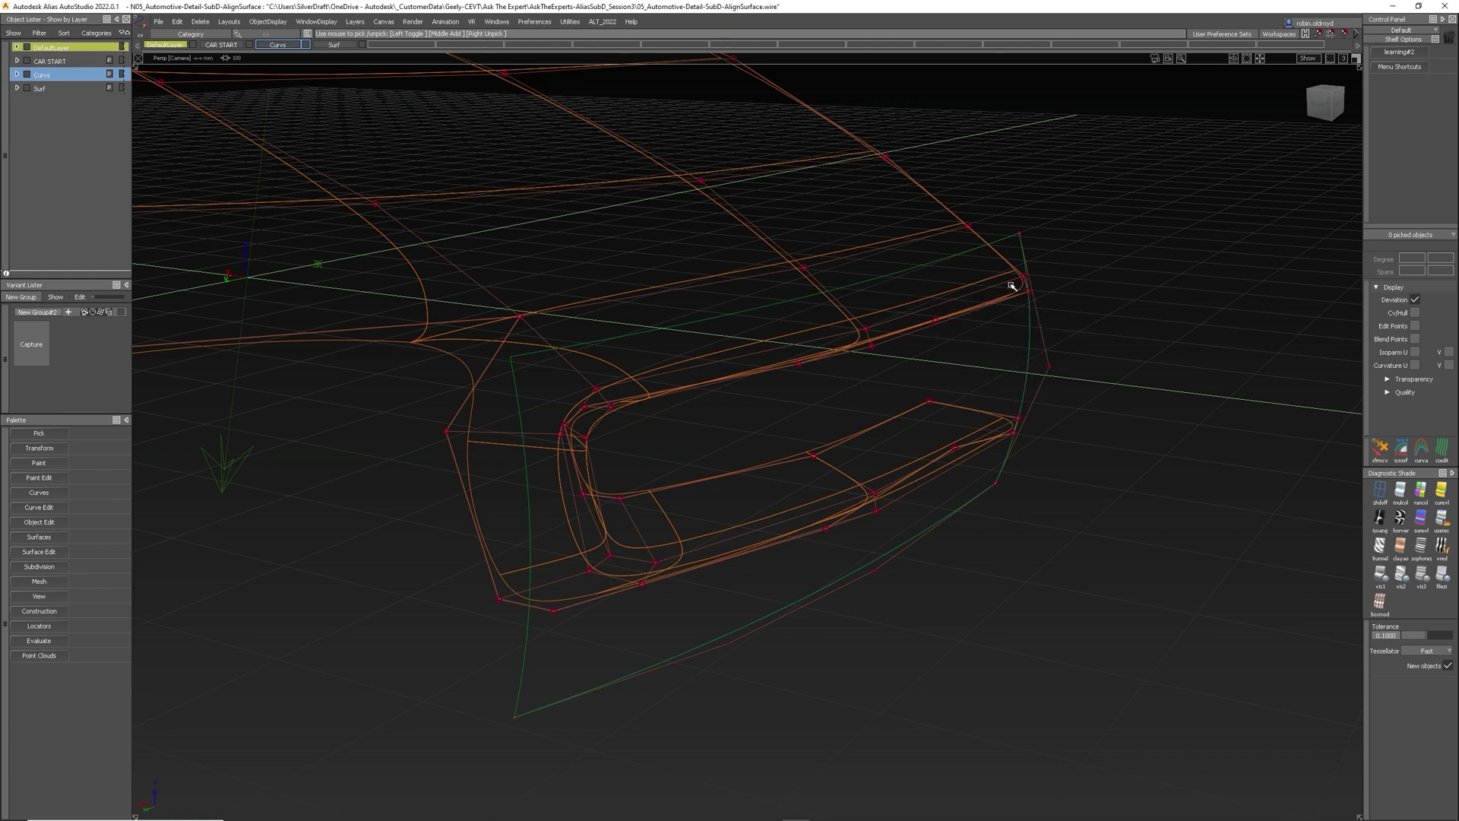
left_click_drag(1005, 260, 1038, 311)
left_click_drag(848, 313, 898, 379)
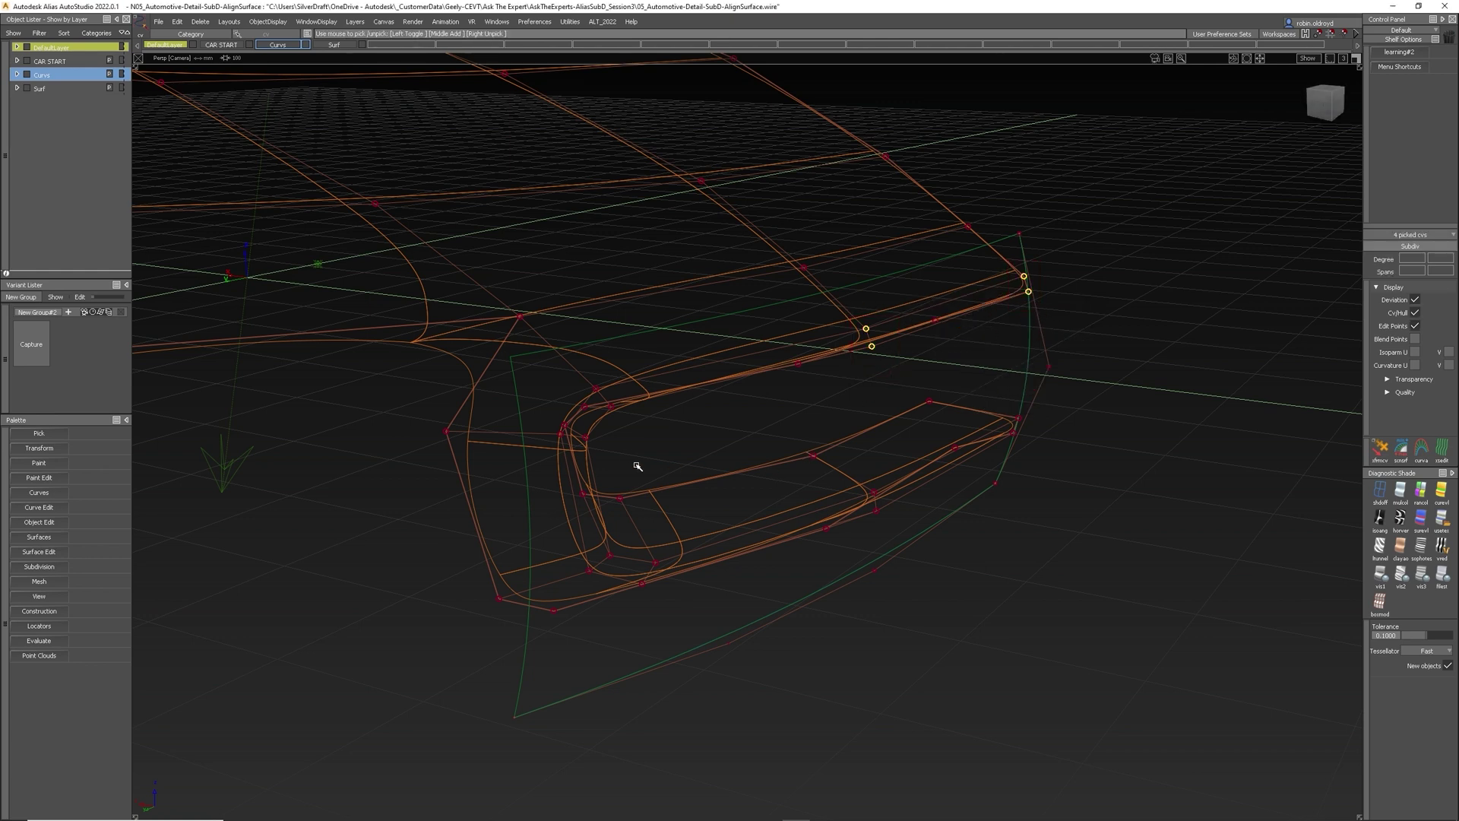
left_click_drag(637, 461, 596, 401, "alt+shift")
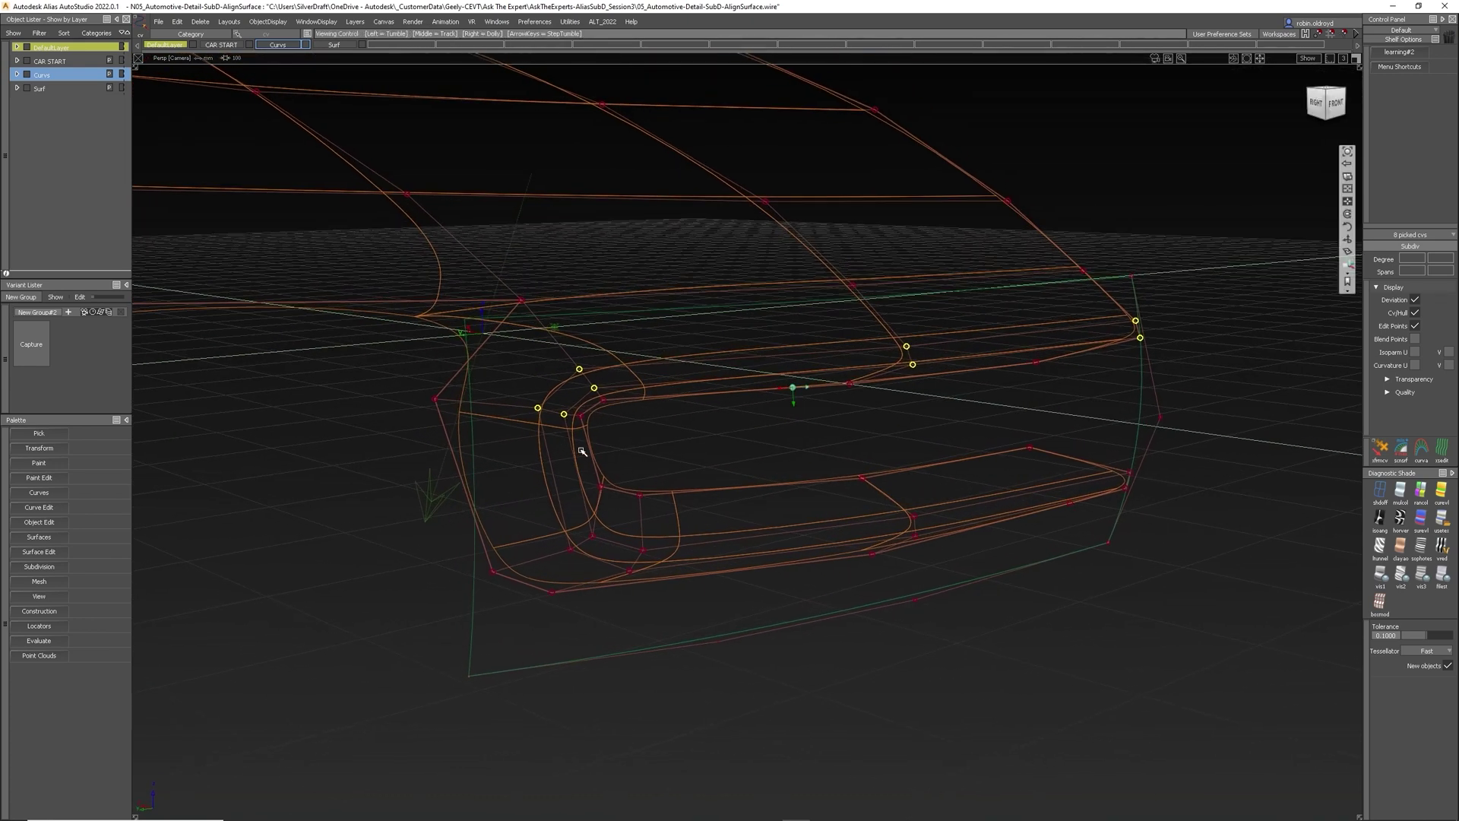
left_click_drag(580, 449, 586, 514, "alt+shift")
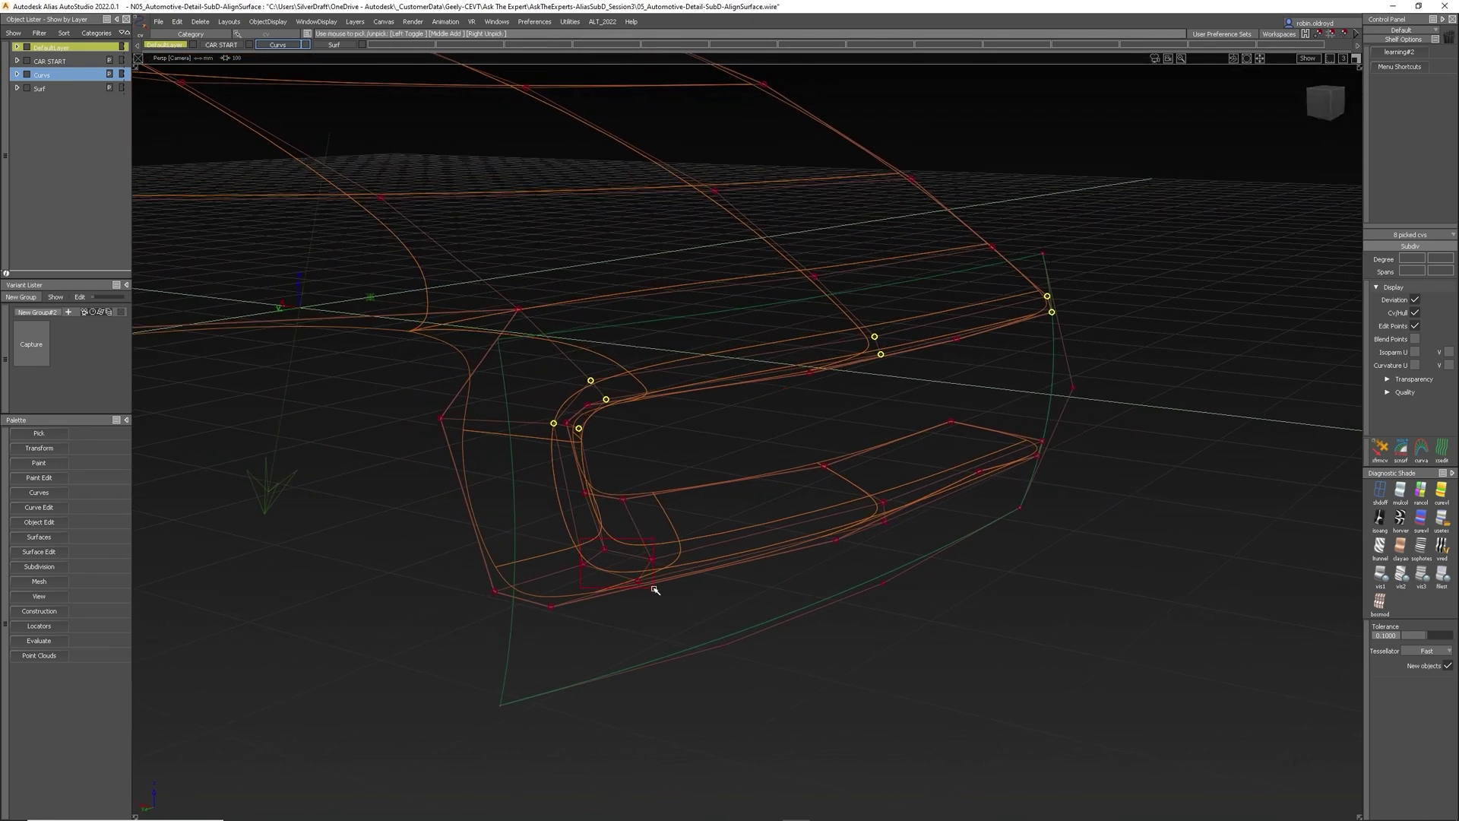
left_click_drag(655, 589, 660, 592)
left_click_drag(872, 491, 904, 536)
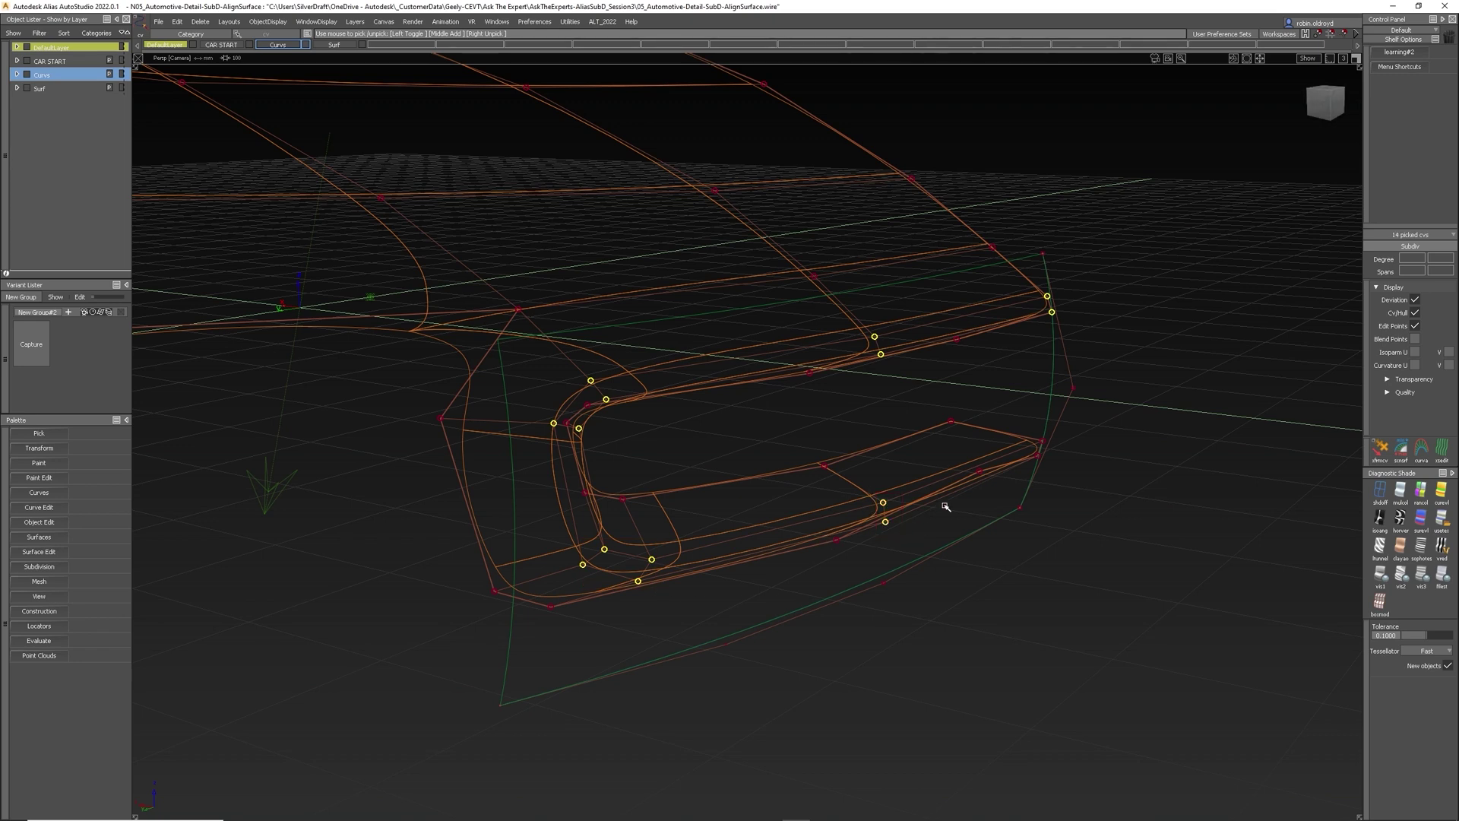
left_click_drag(1038, 430, 1045, 473)
left_click_drag(993, 531, 898, 451, "alt+shift")
Align the picked CVs to the curved rail surface using Subdiv Align Surface with Align To Srf.
left_click(46, 566)
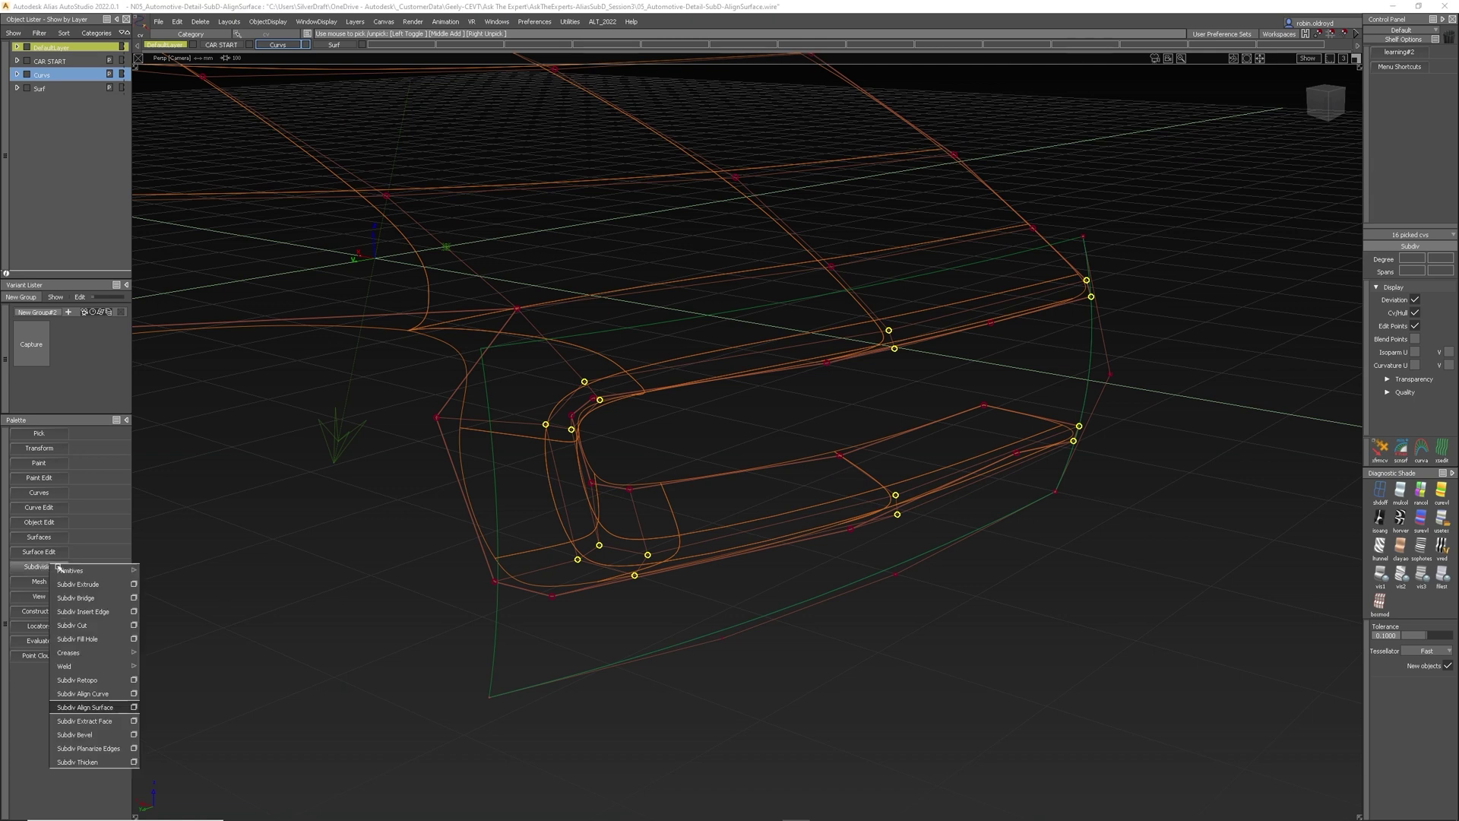
left_click(107, 708)
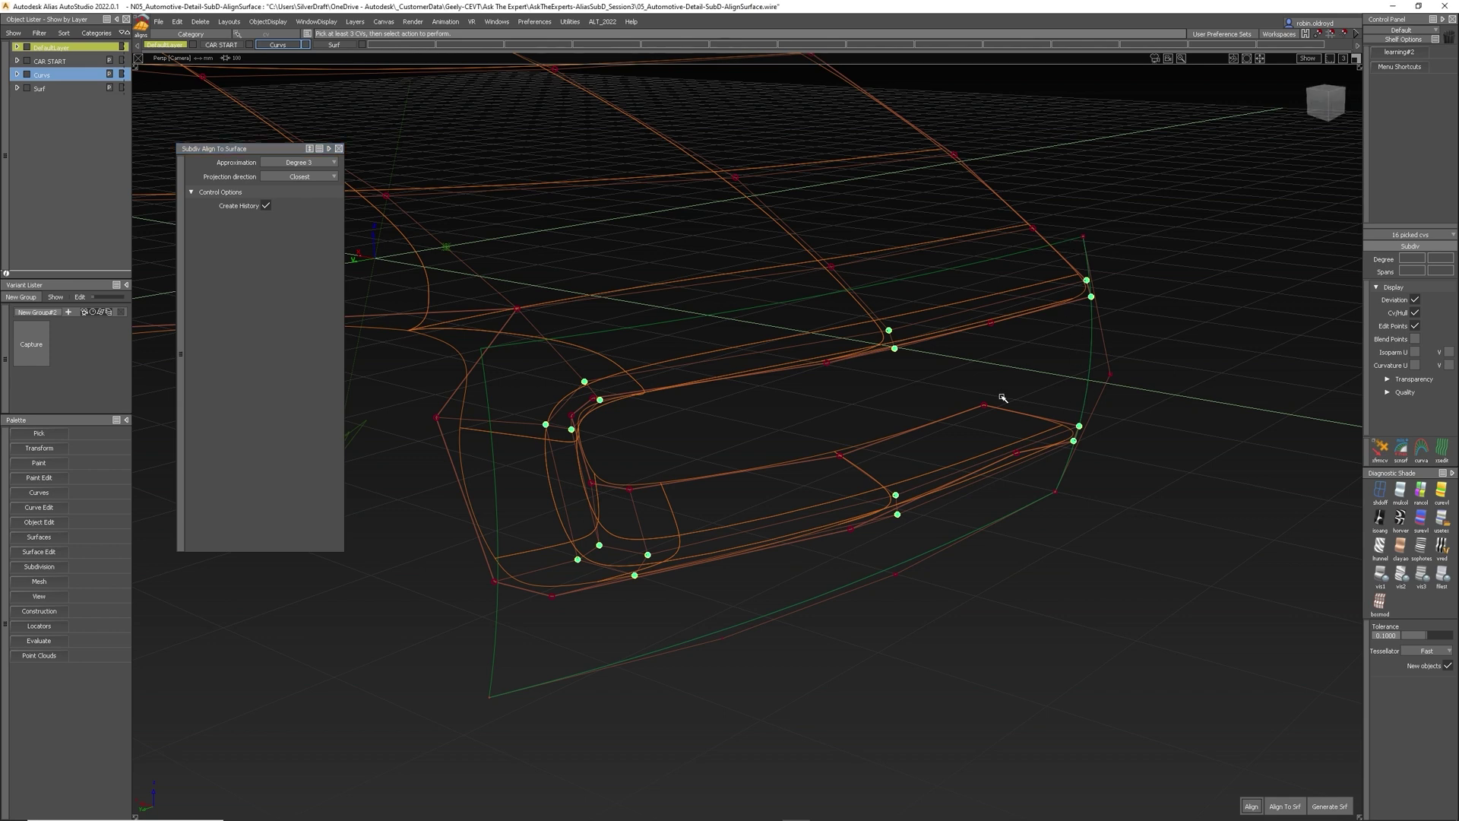
left_click(1286, 806)
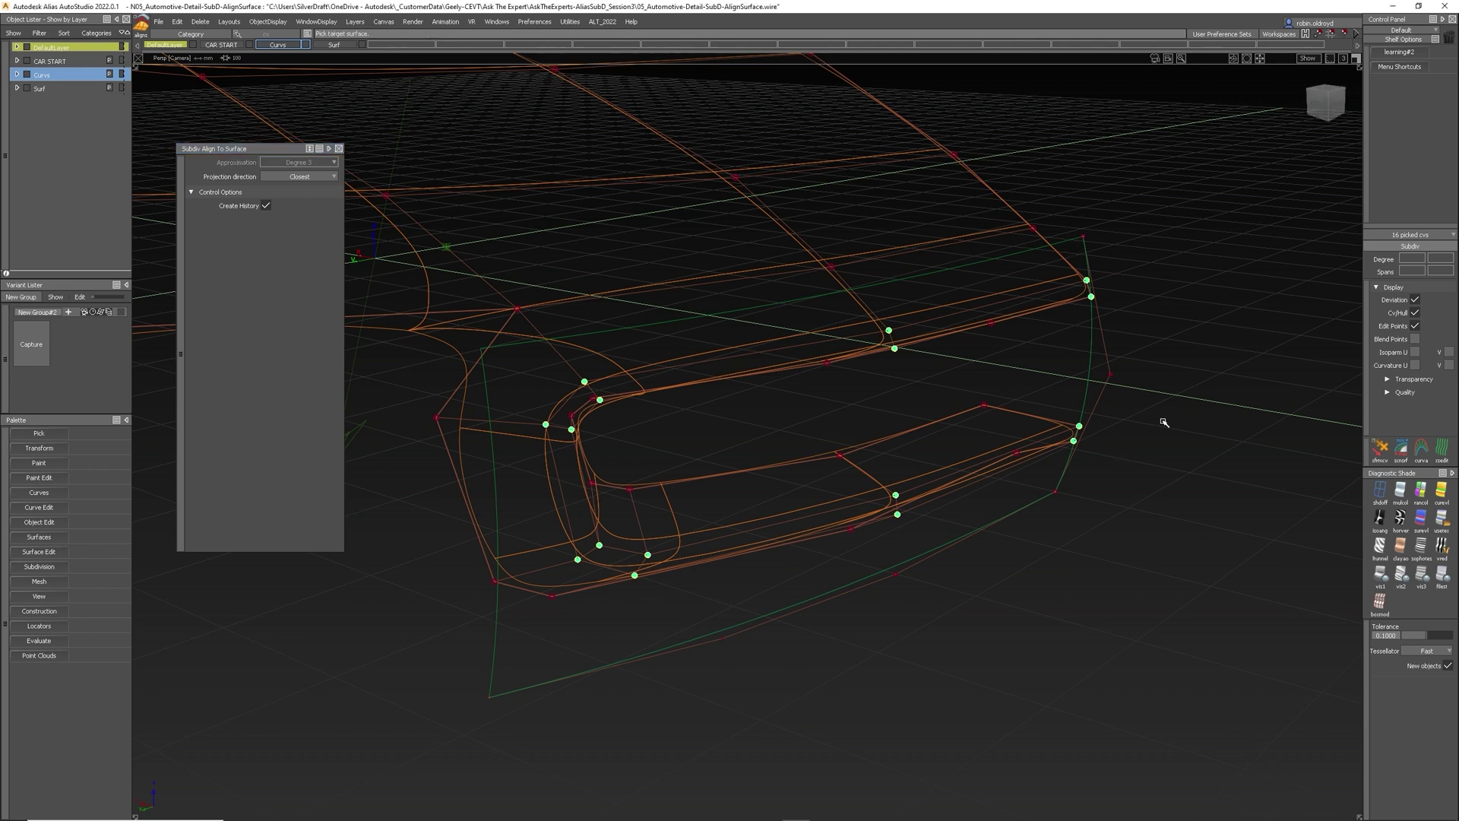
left_click(1064, 243)
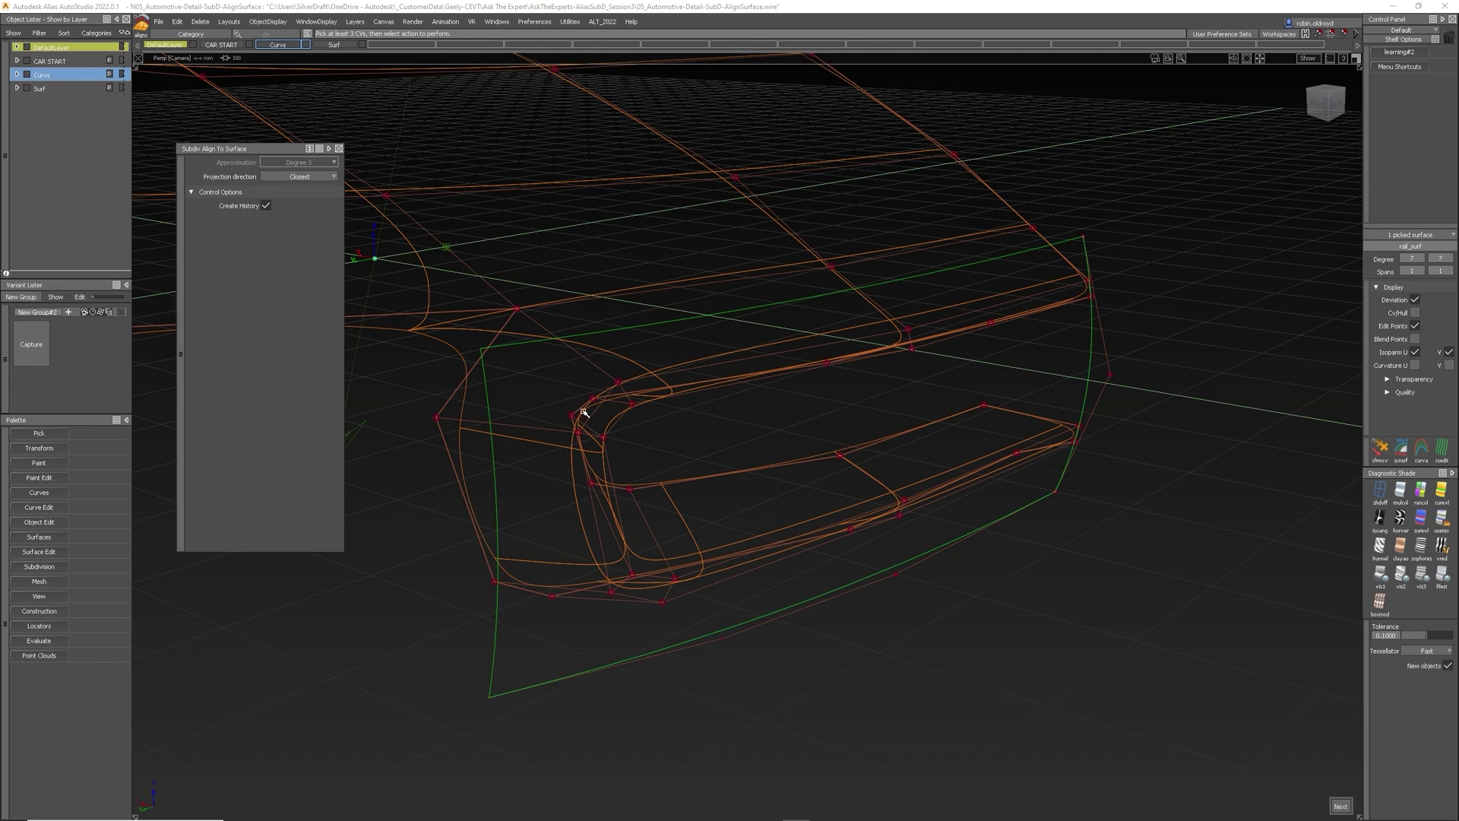
left_click_drag(874, 365, 965, 431, "alt+shift")
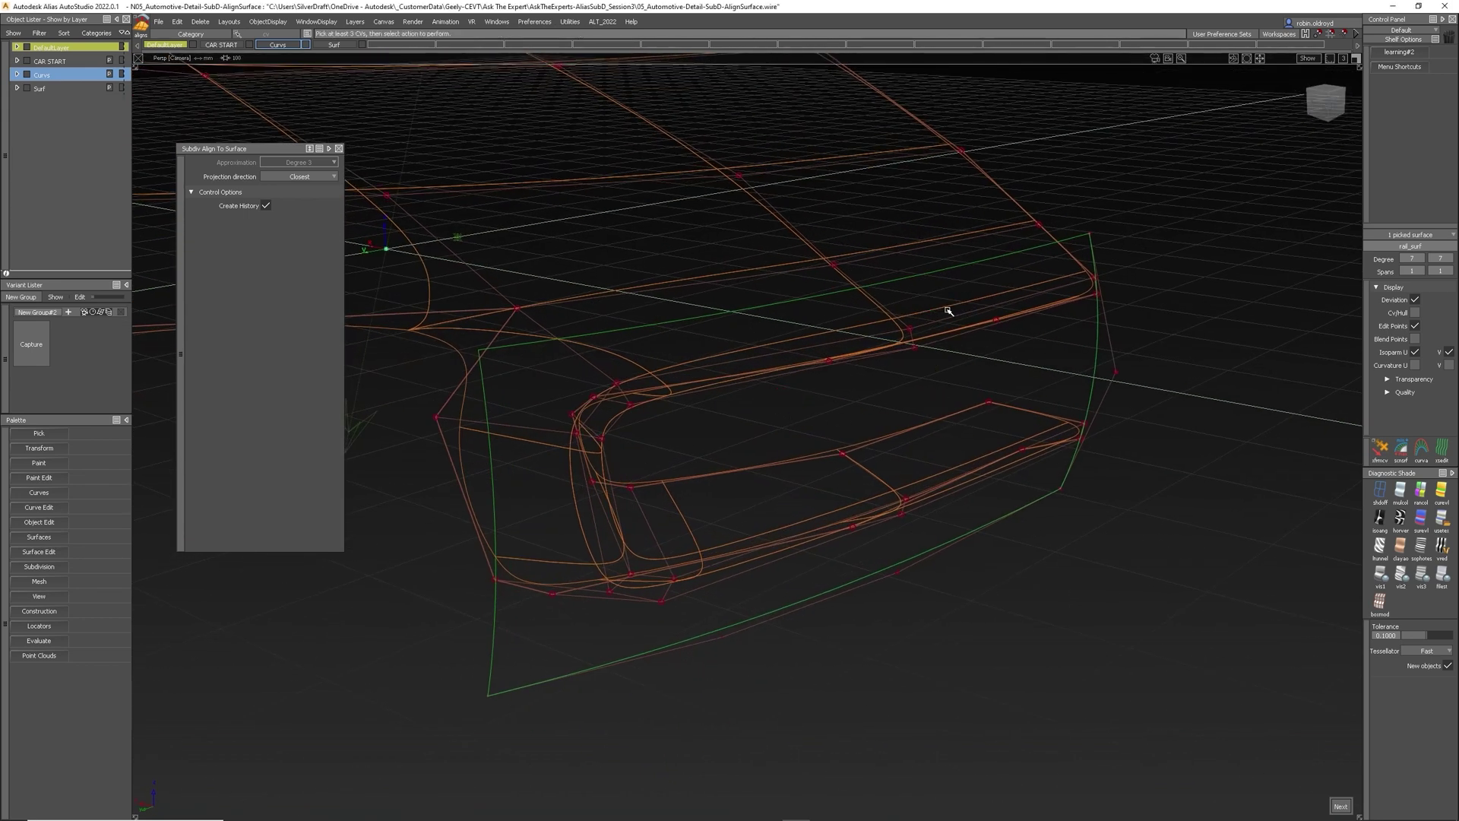
Move the middle CV of the rail surface's side curve outward along the red axis to increase its bulge.
left_click_drag(948, 311, 1075, 364, "ctrl+shift")
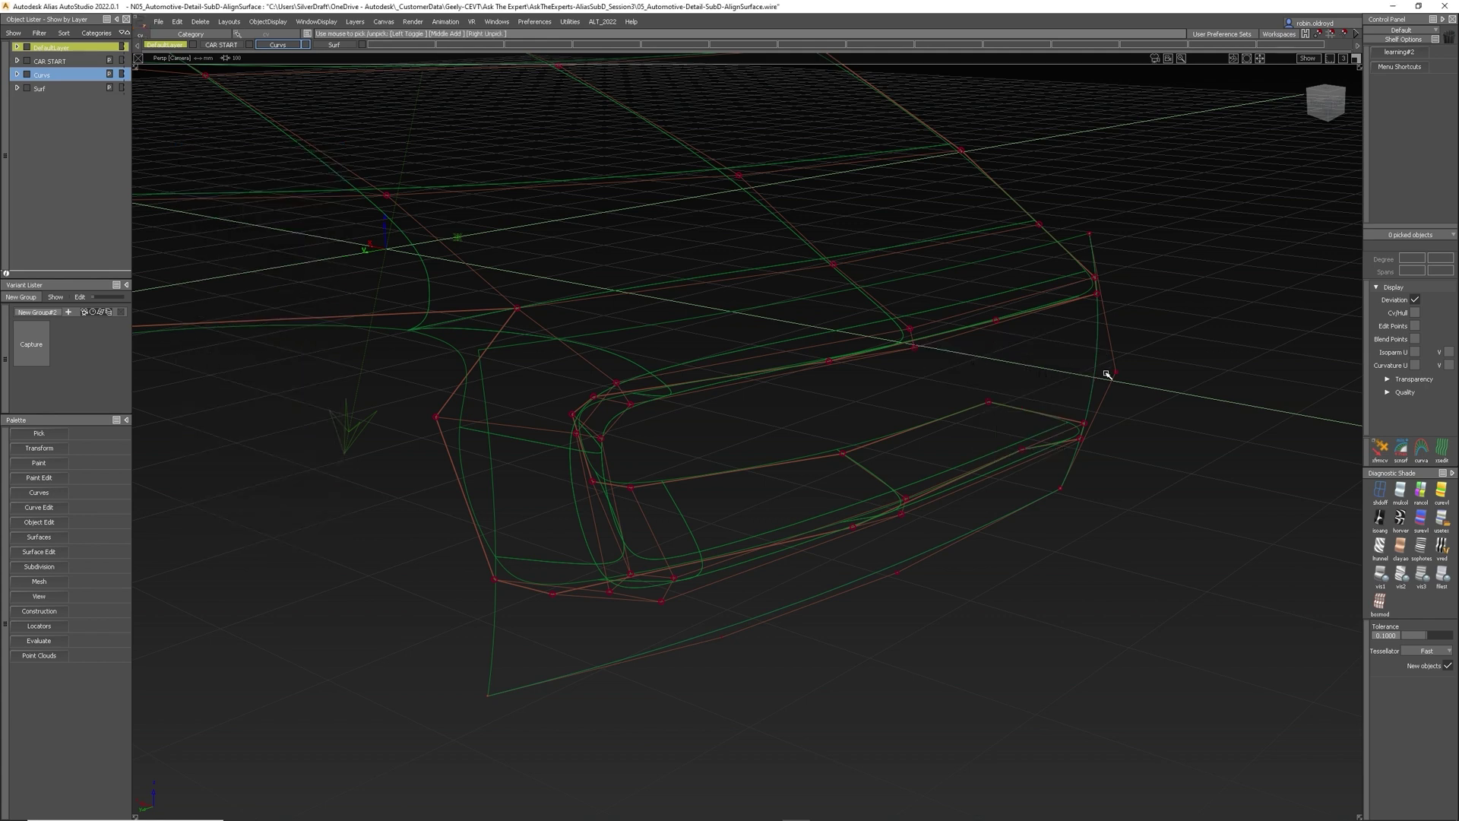
left_click(1111, 372)
right_click_drag(1010, 238, 1008, 326, "ctrl+shift")
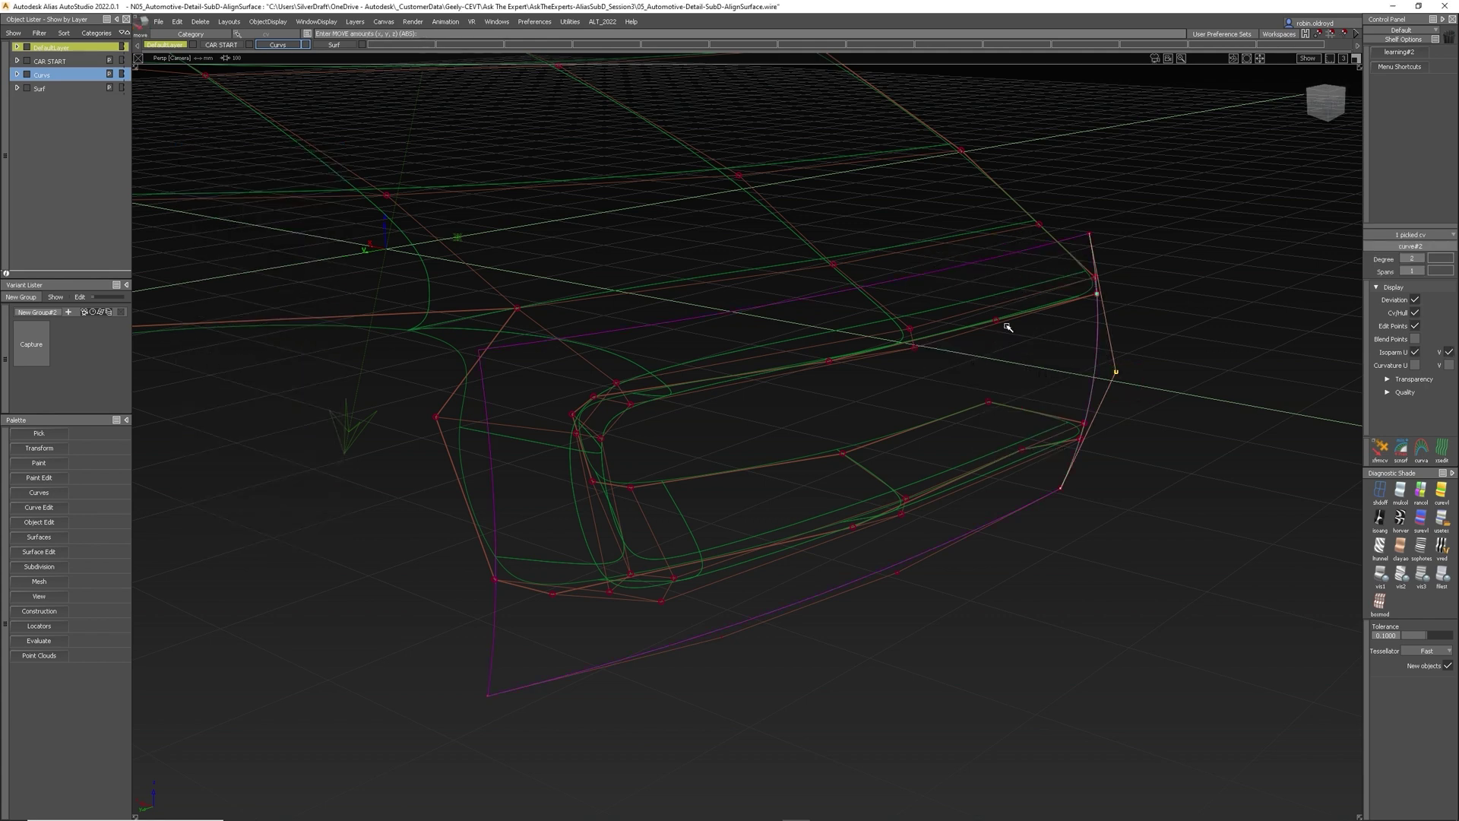
key("w")
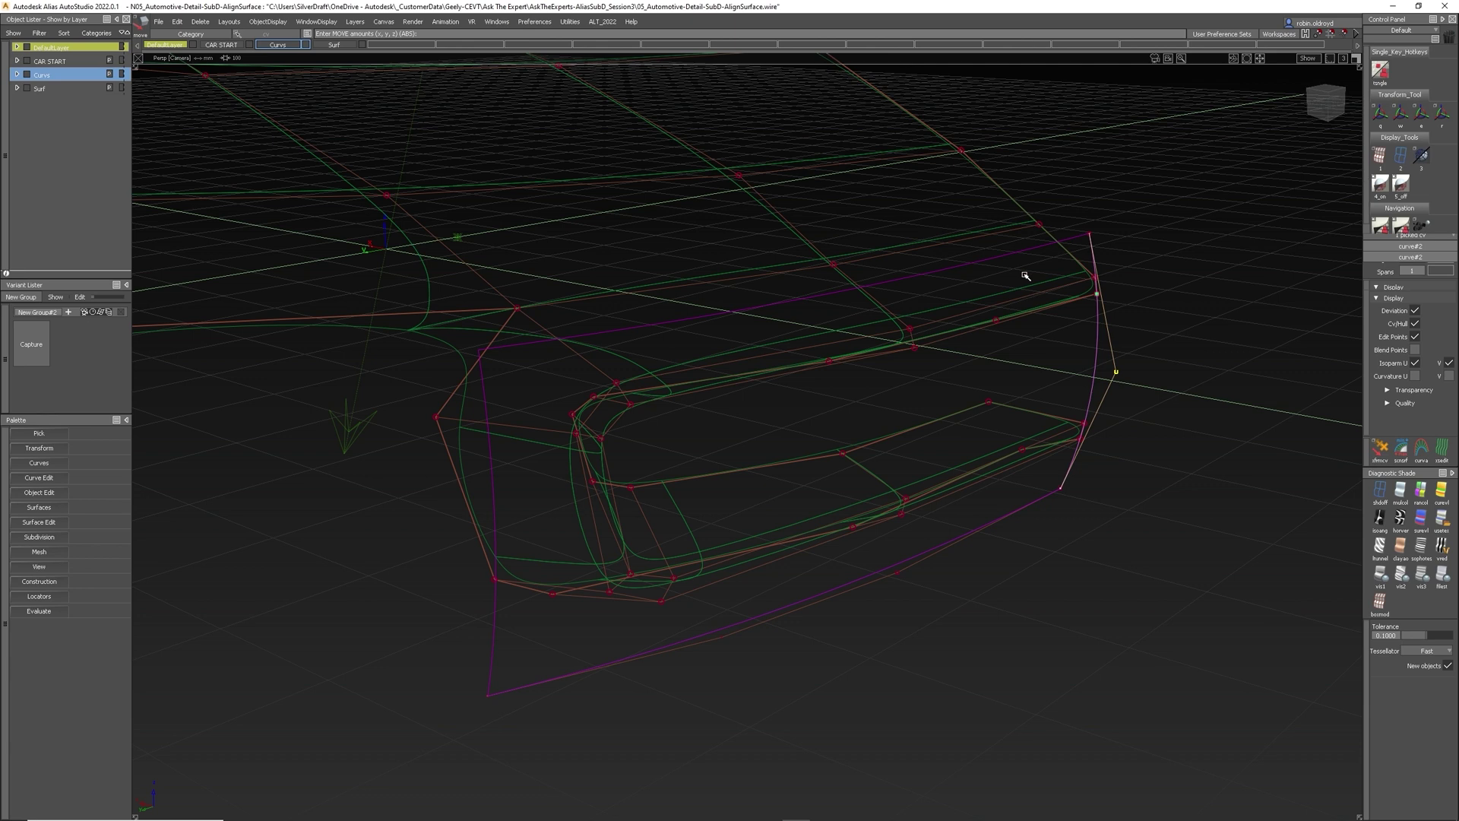
left_click(1115, 373)
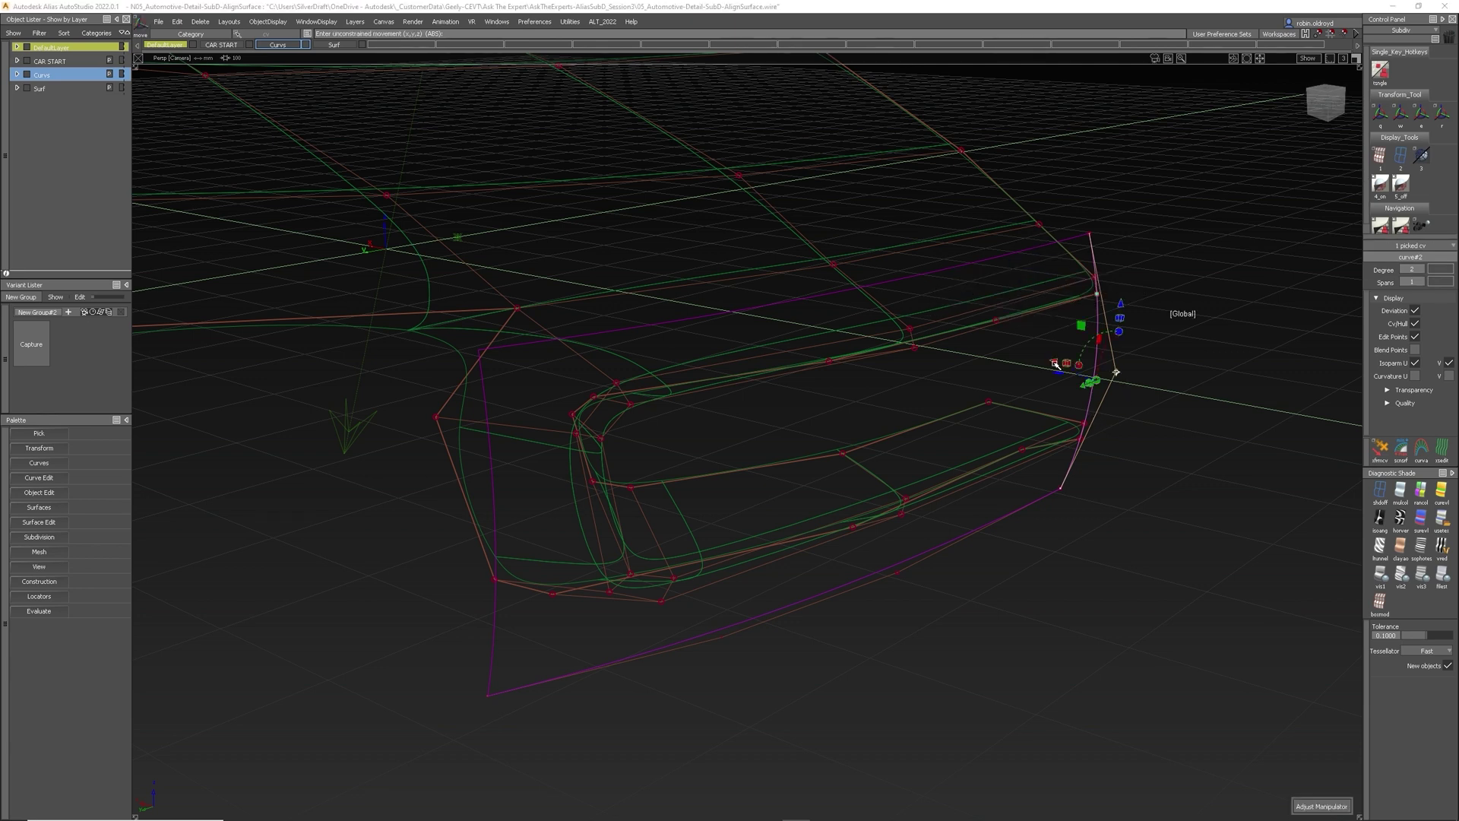
left_click_drag(1055, 362, 1078, 367)
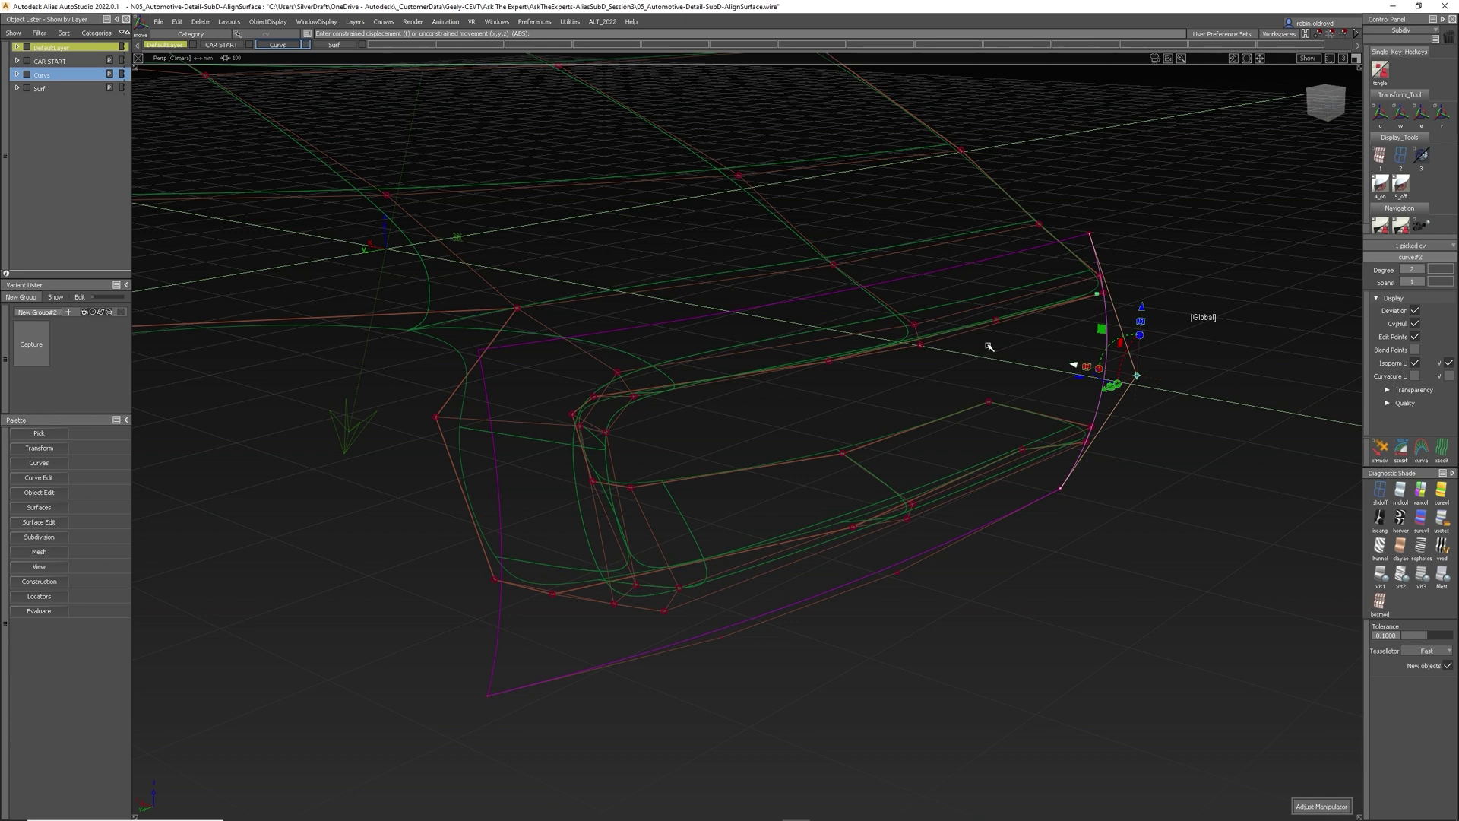
Enable construction history updates during transform in the Performance Options.
left_click(534, 22)
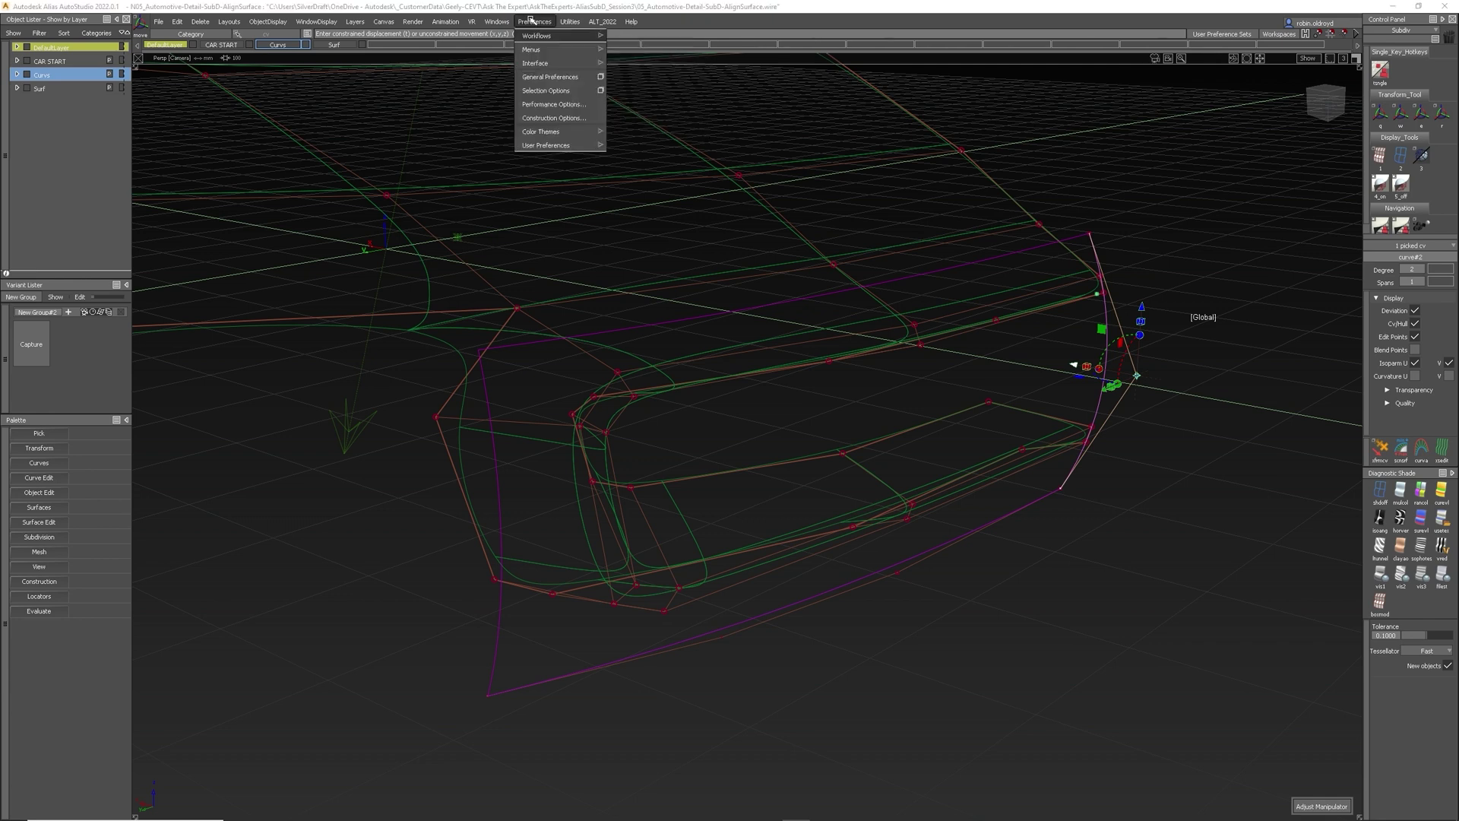
left_click(554, 104)
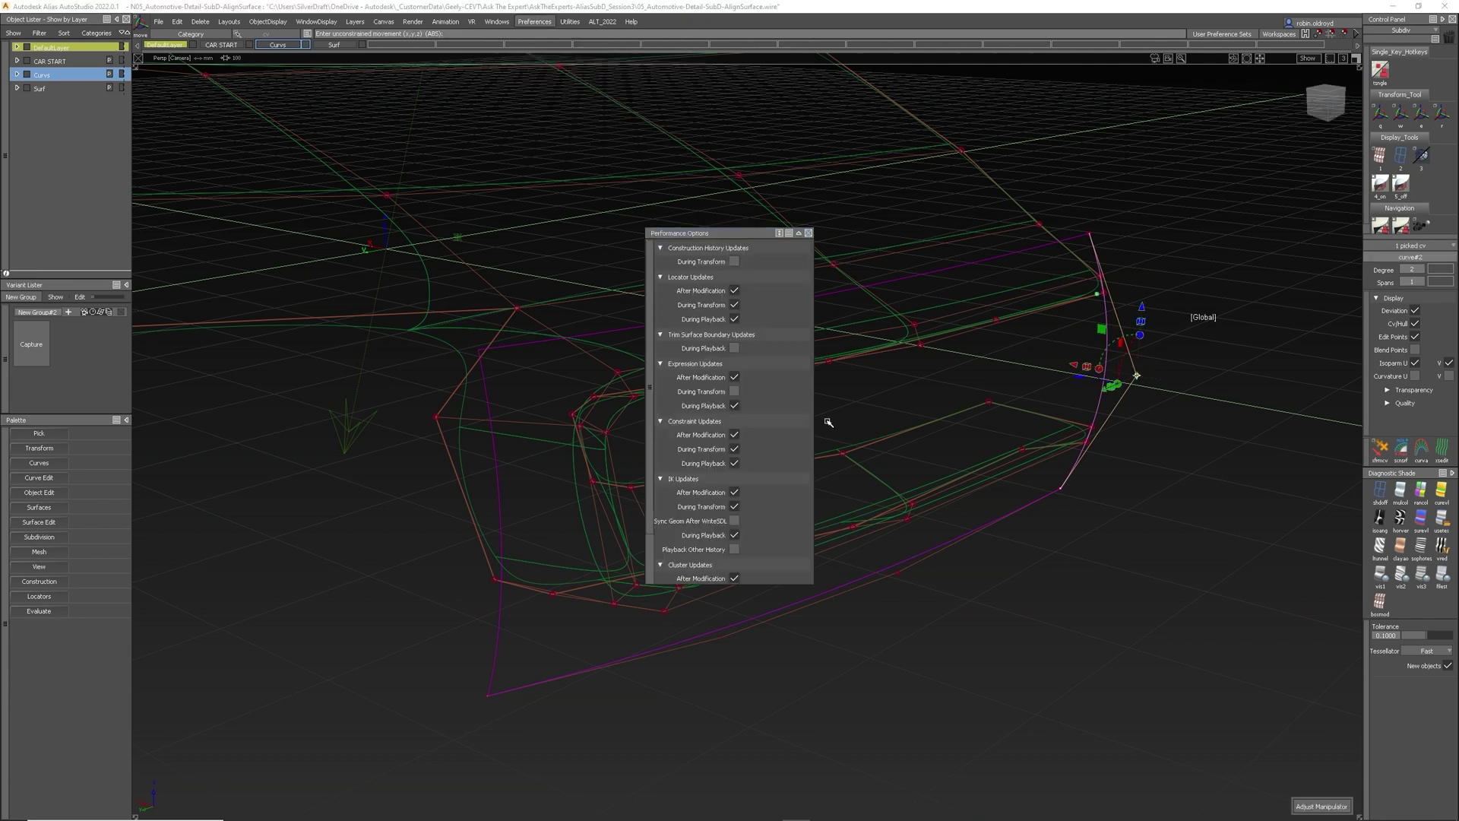
left_click(734, 262)
left_click(808, 233)
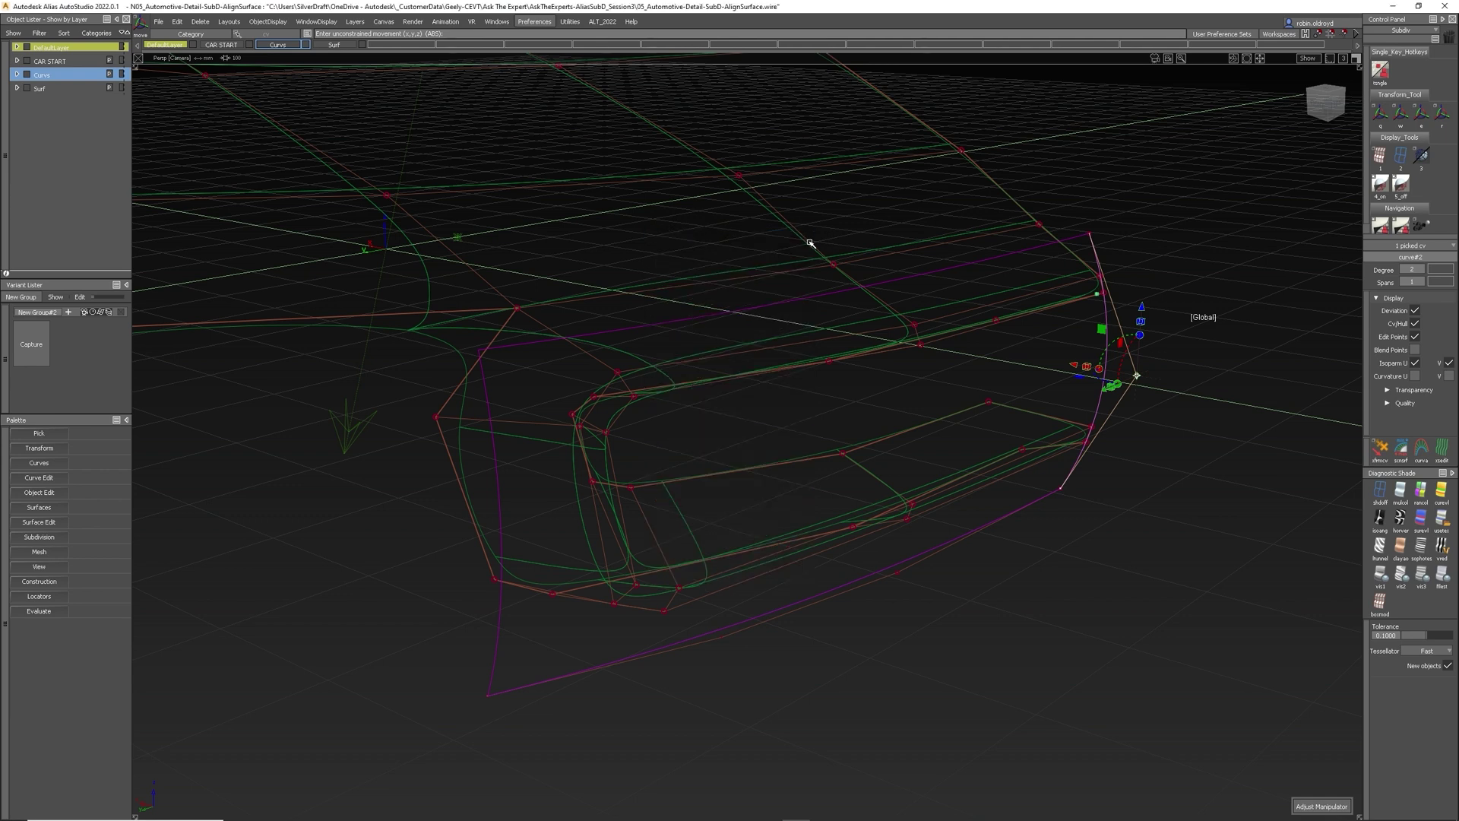
Move the side curve's middle CV inward to flatten the rail surface, and clear the selection.
left_click_drag(1074, 366, 1035, 368)
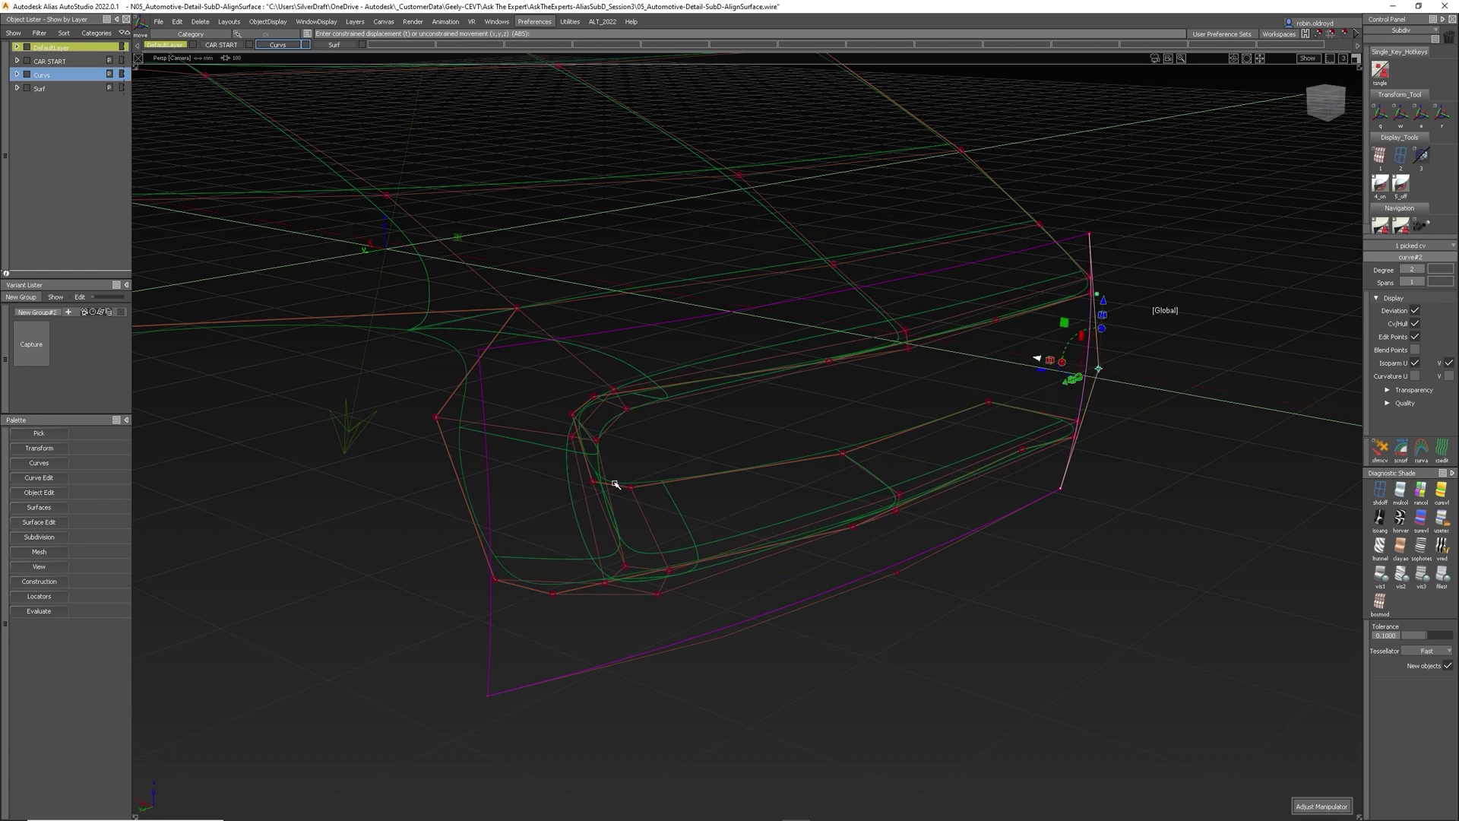
left_click_drag(854, 375, 854, 314, "ctrl+shift")
left_click(881, 349, "alt+shift")
left_click_drag(911, 401, 927, 477, "alt+shift")
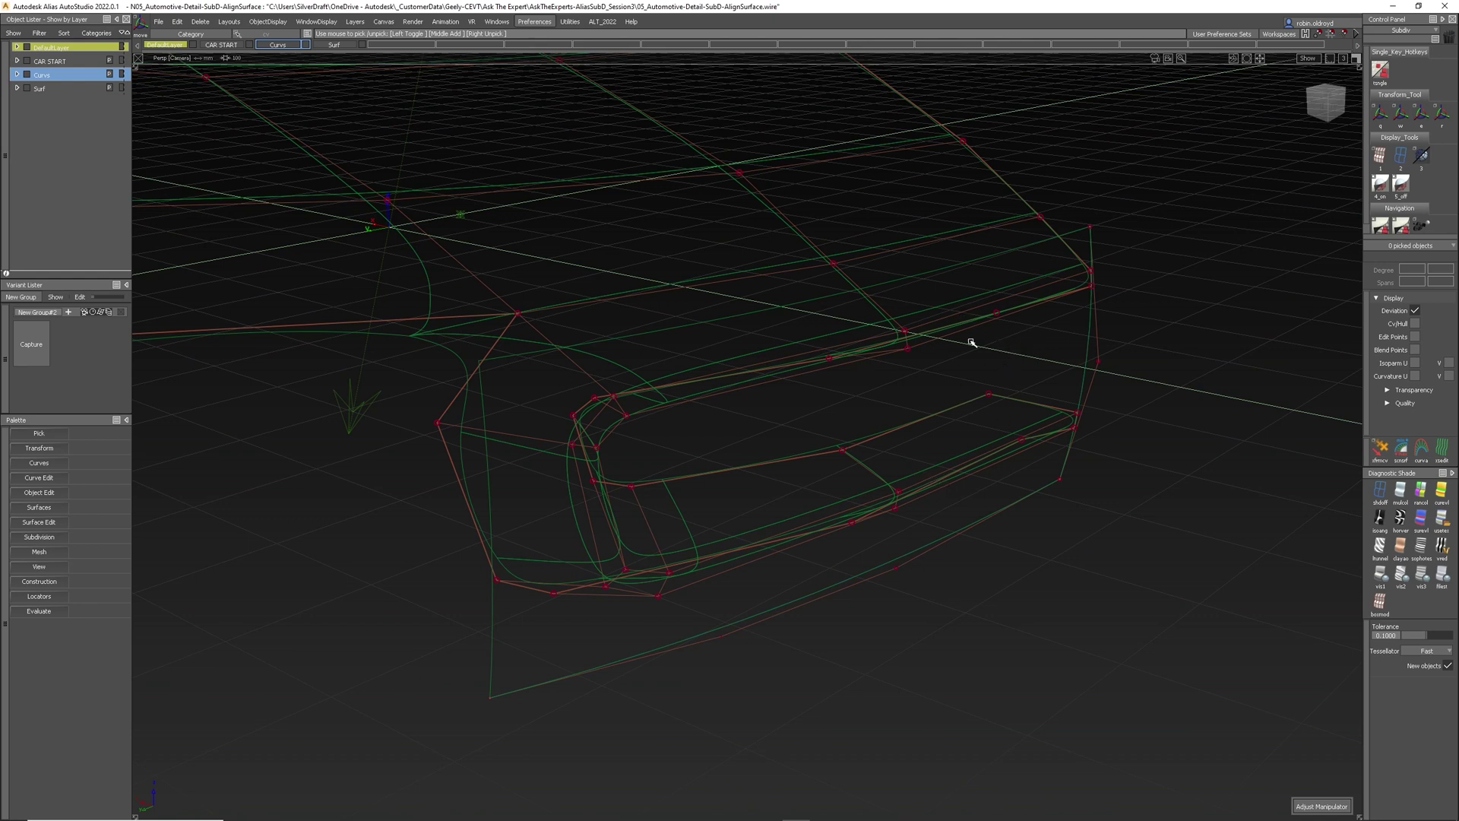
Query the rail surface and SubD alignment in History View, and delete the SUBDIVALIGNSRF history item.
left_click(1307, 34)
left_click(1336, 59)
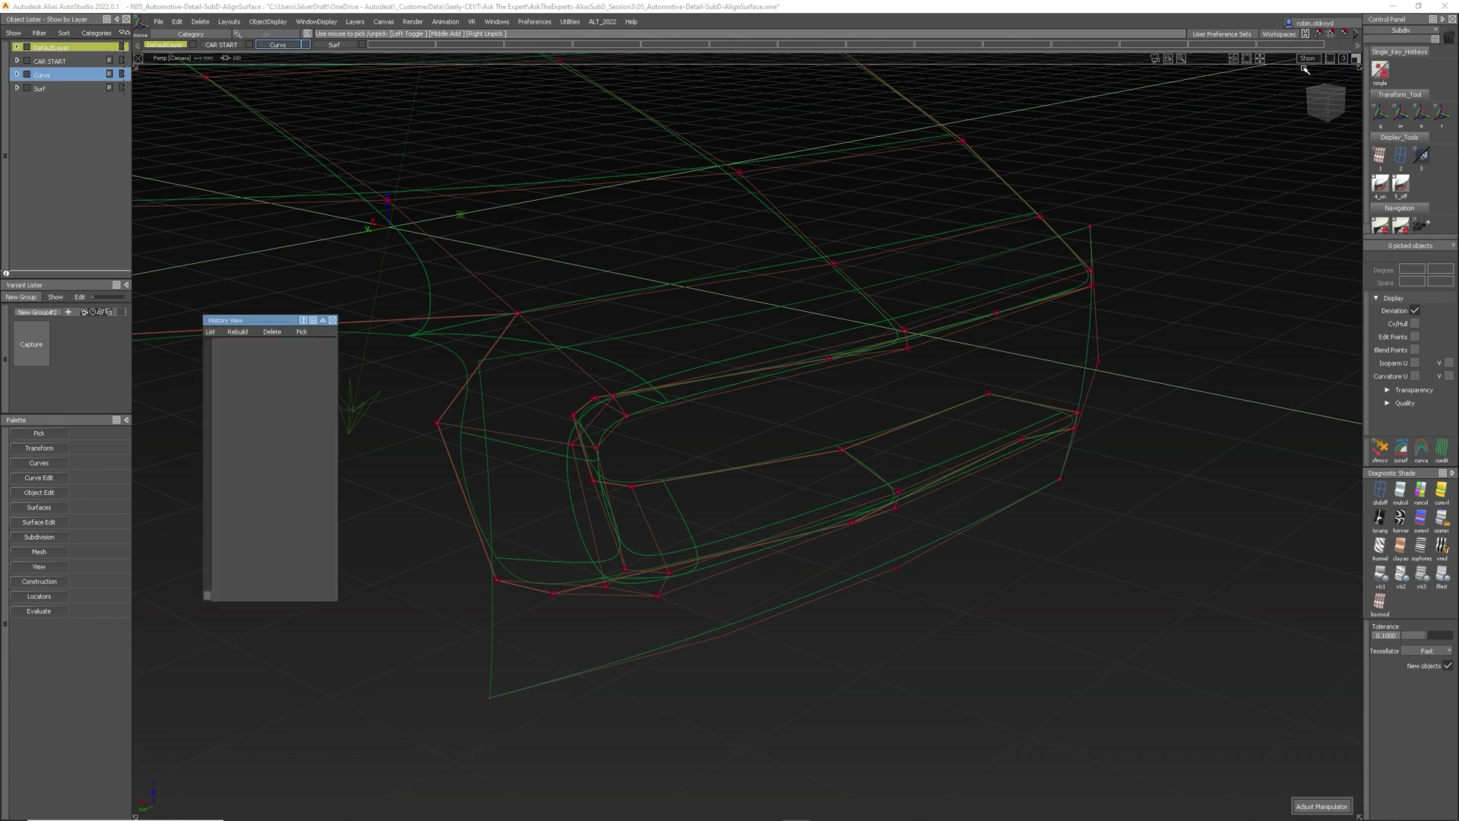
left_click(266, 351)
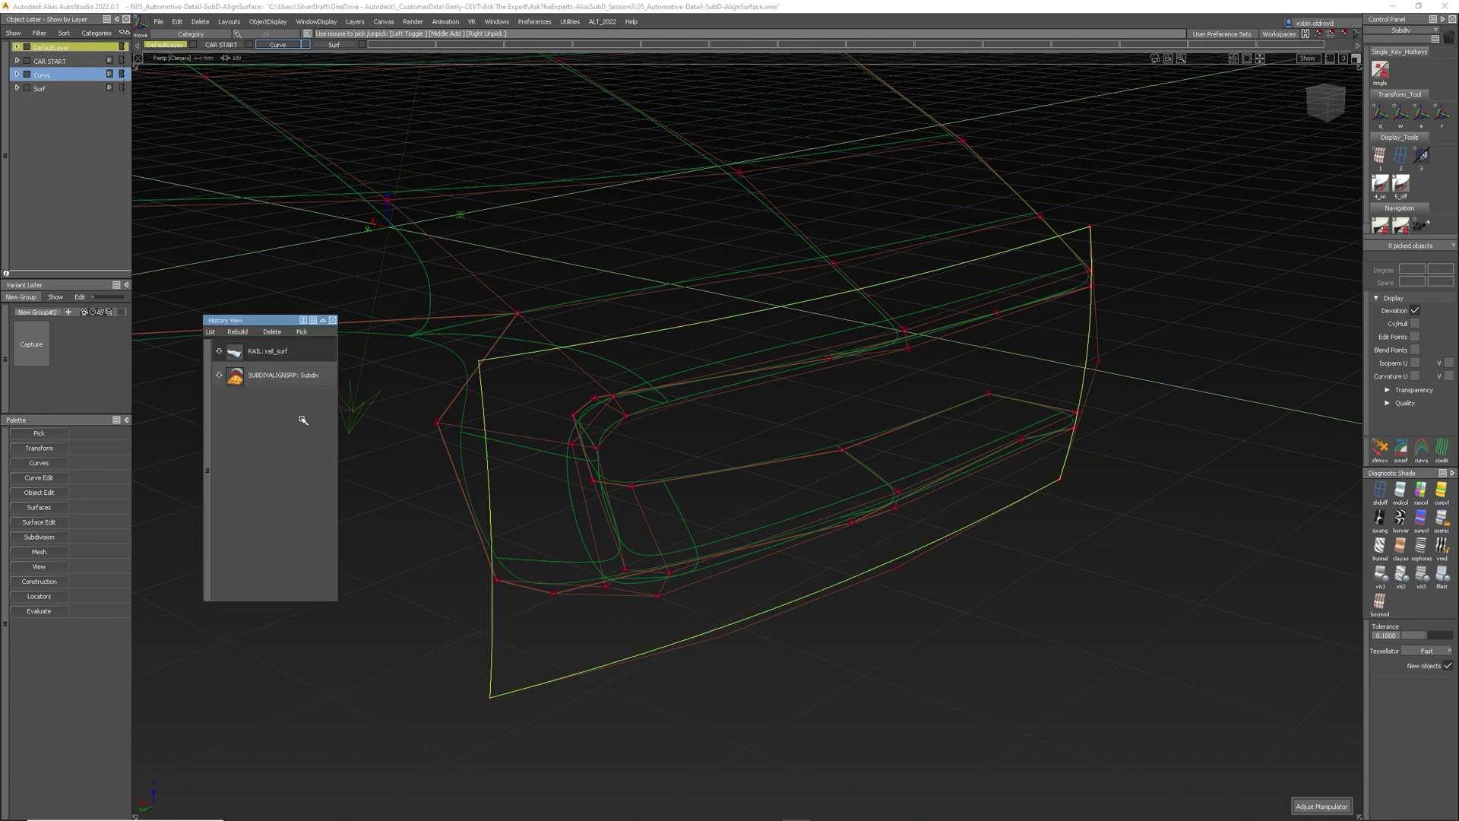
left_click(272, 373)
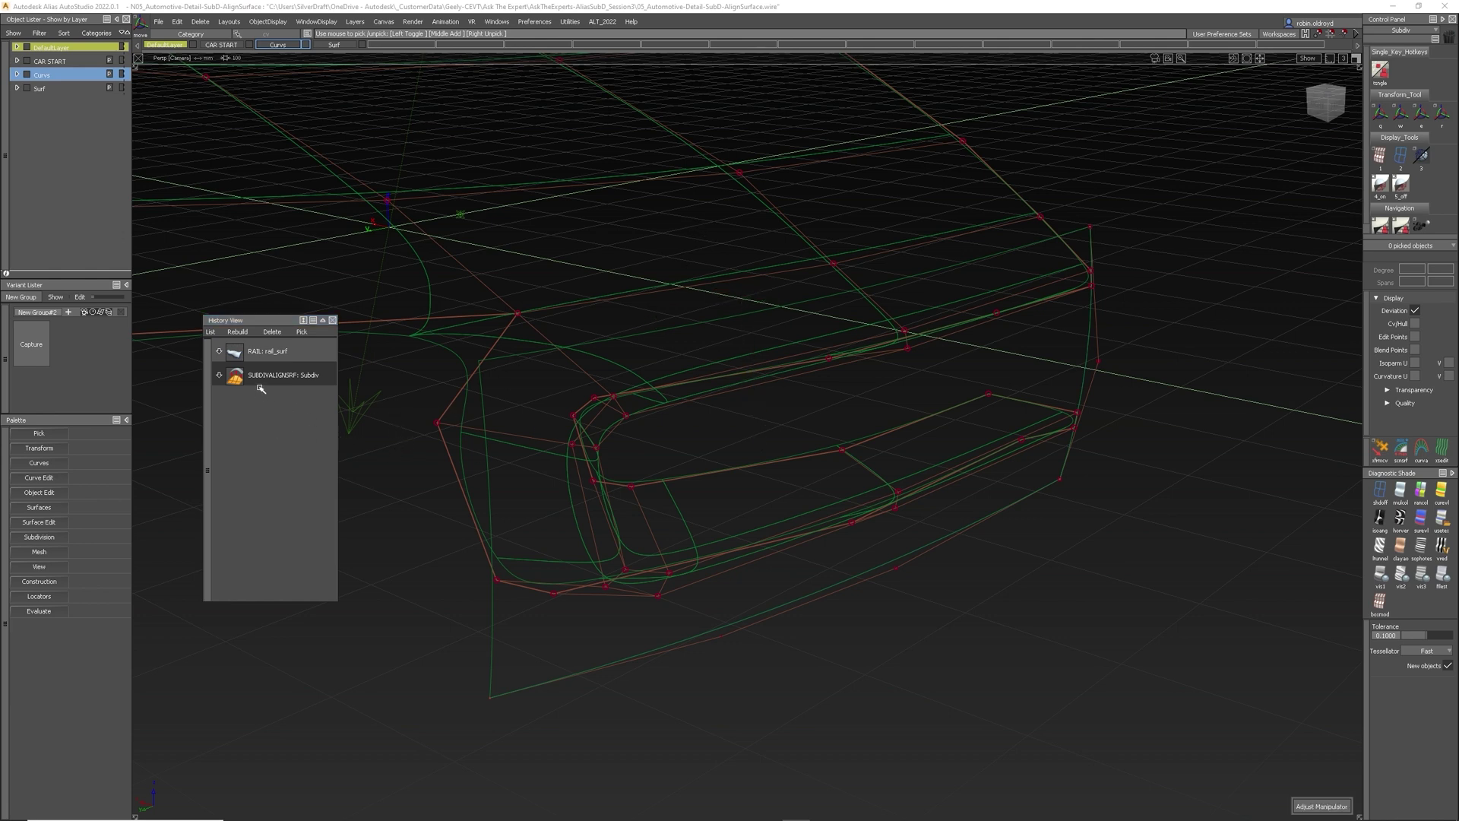
left_click(272, 332)
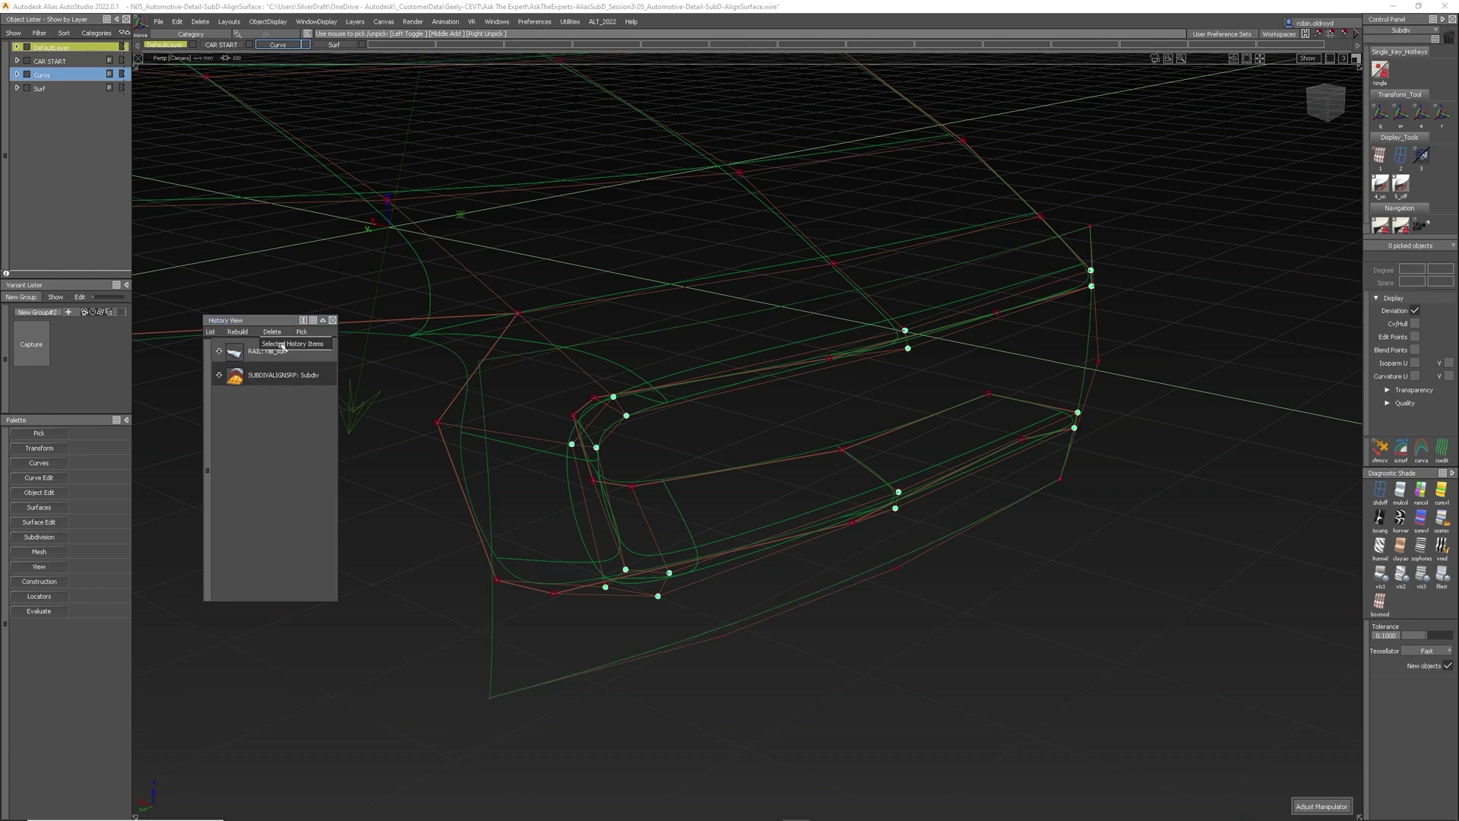
left_click(673, 442)
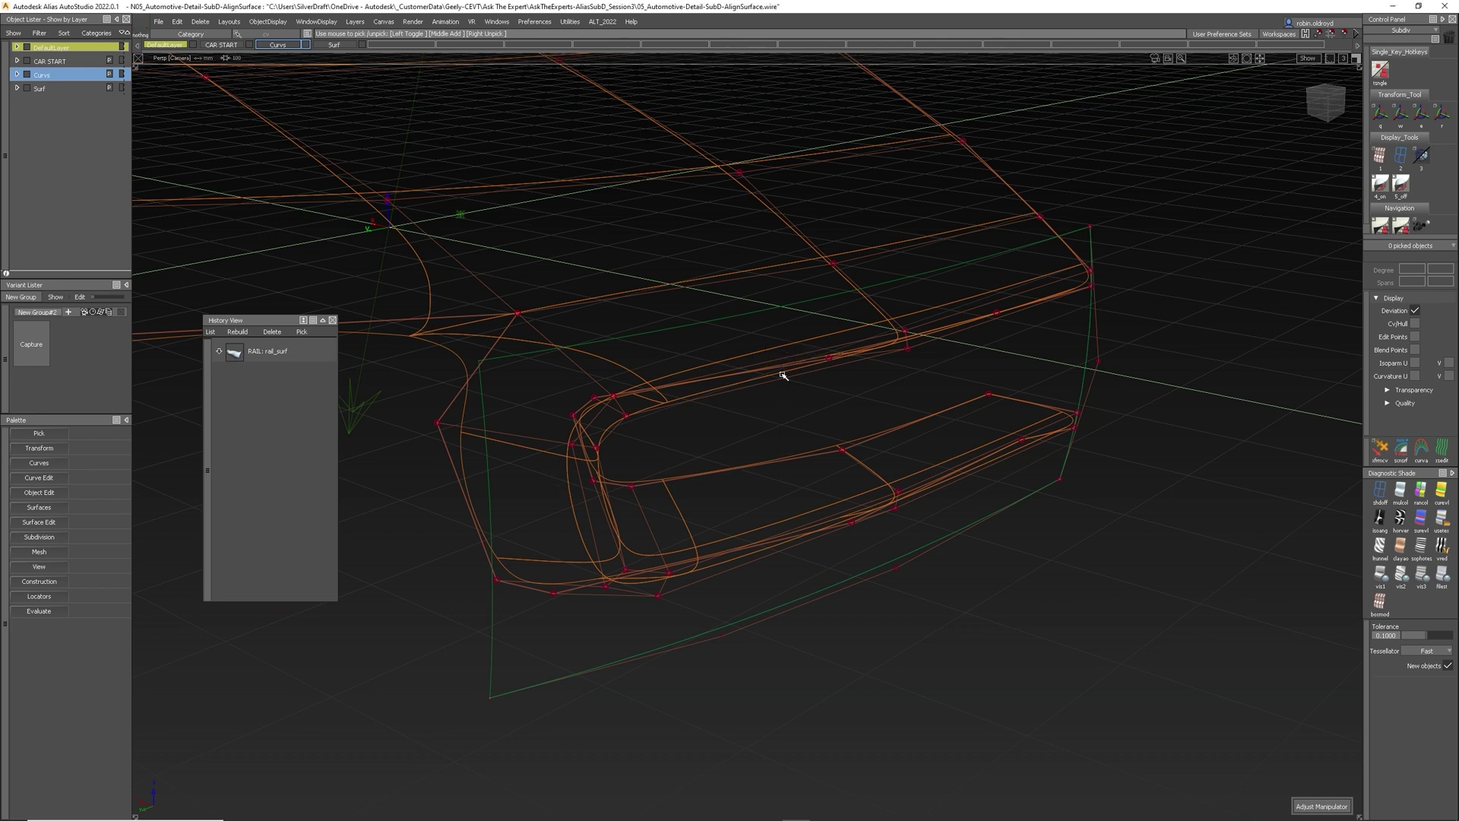
Move the middle CV of the side curve along the red axis to test the SubD's response, and close History View.
left_click_drag(694, 423, 828, 499, "alt+shift")
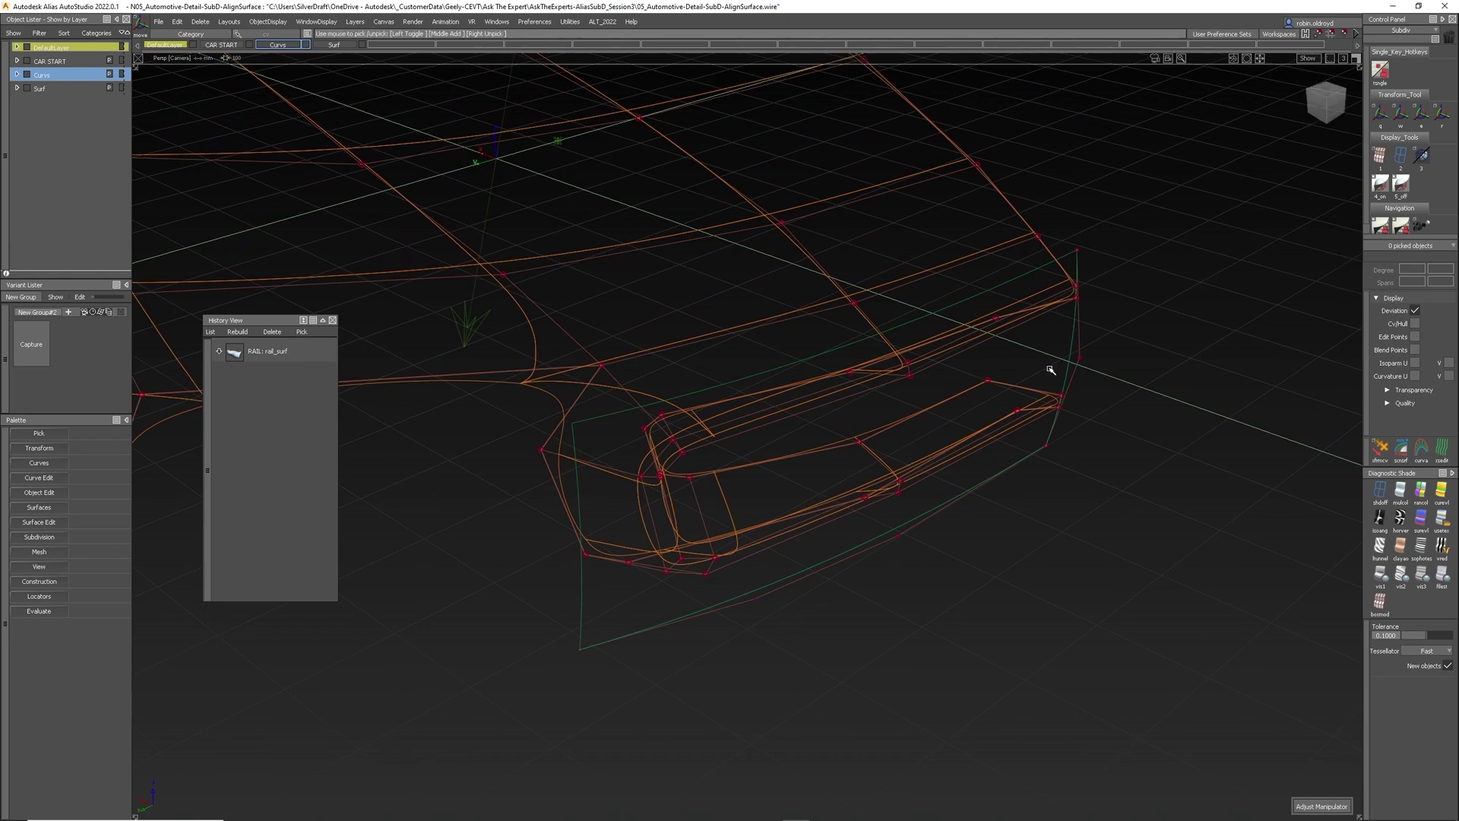
left_click_drag(1049, 364, 1095, 381, "ctrl+shift")
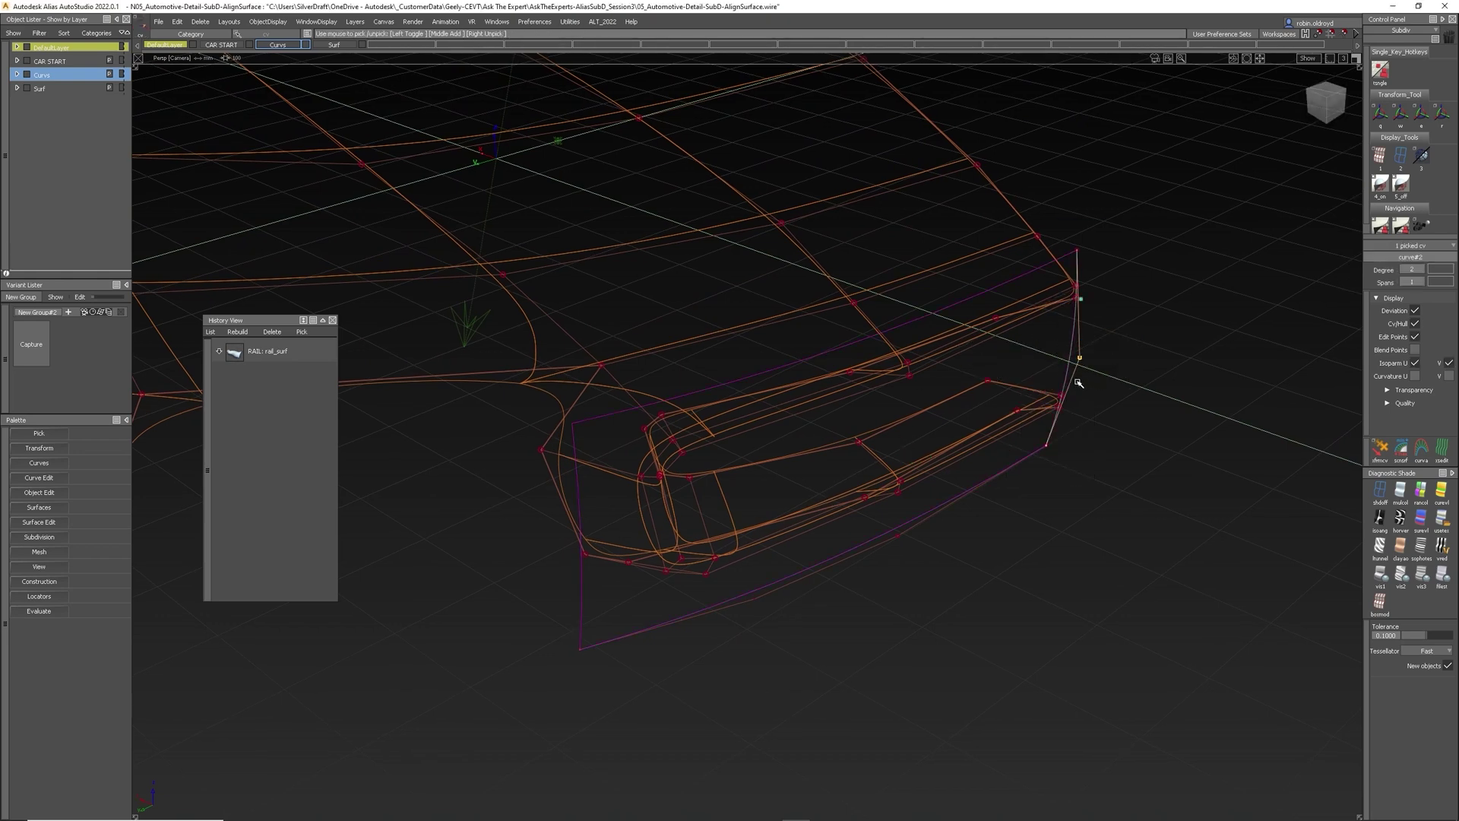
right_click_drag(1071, 374, 1060, 344, "ctrl+shift")
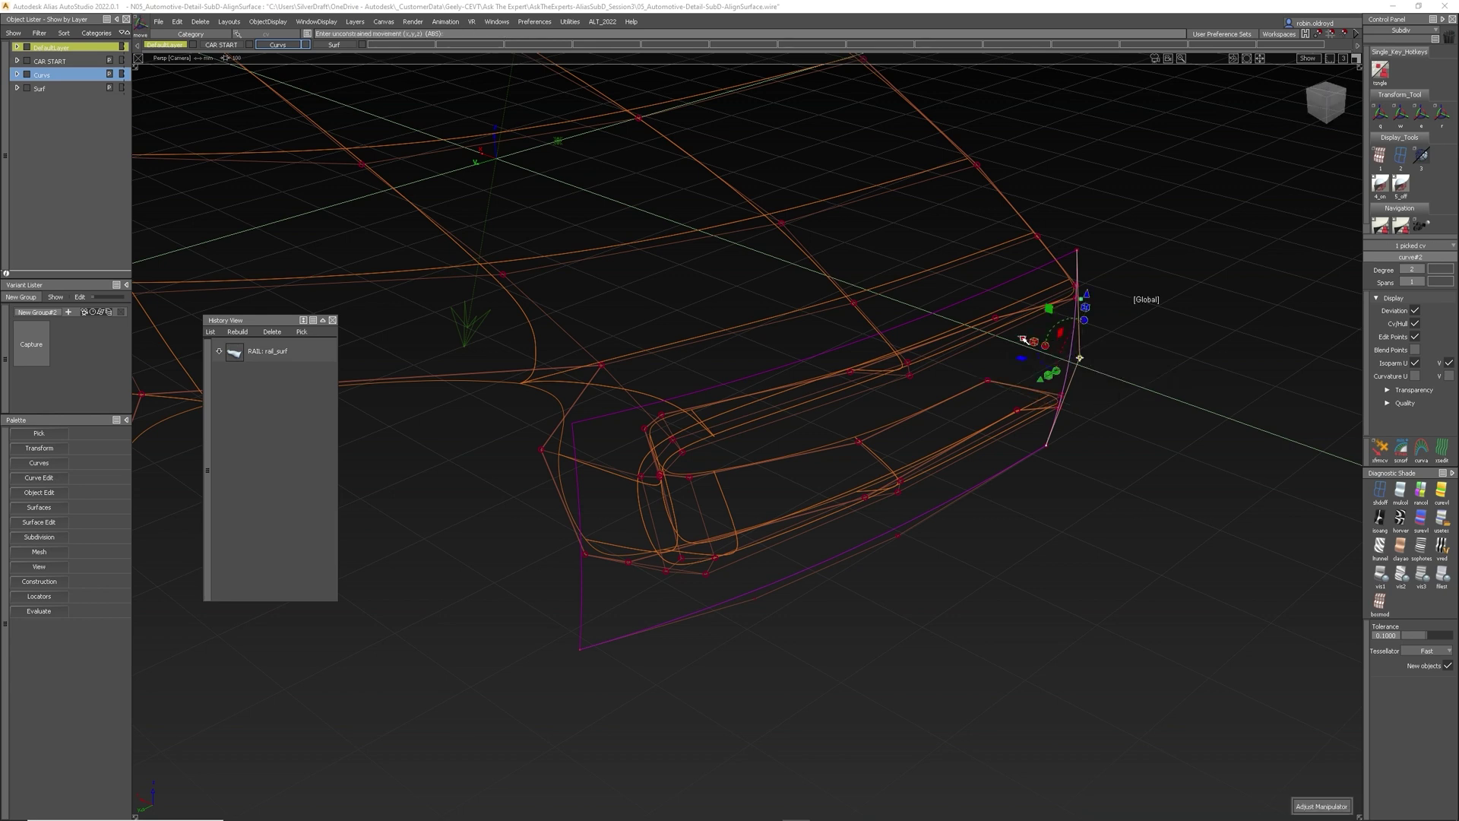
left_click_drag(1023, 339, 1040, 358)
left_click_drag(982, 438, 944, 435, "ctrl+shift")
left_click_drag(911, 449, 936, 473, "alt+shift")
left_click_drag(893, 378, 623, 462, "alt+shift")
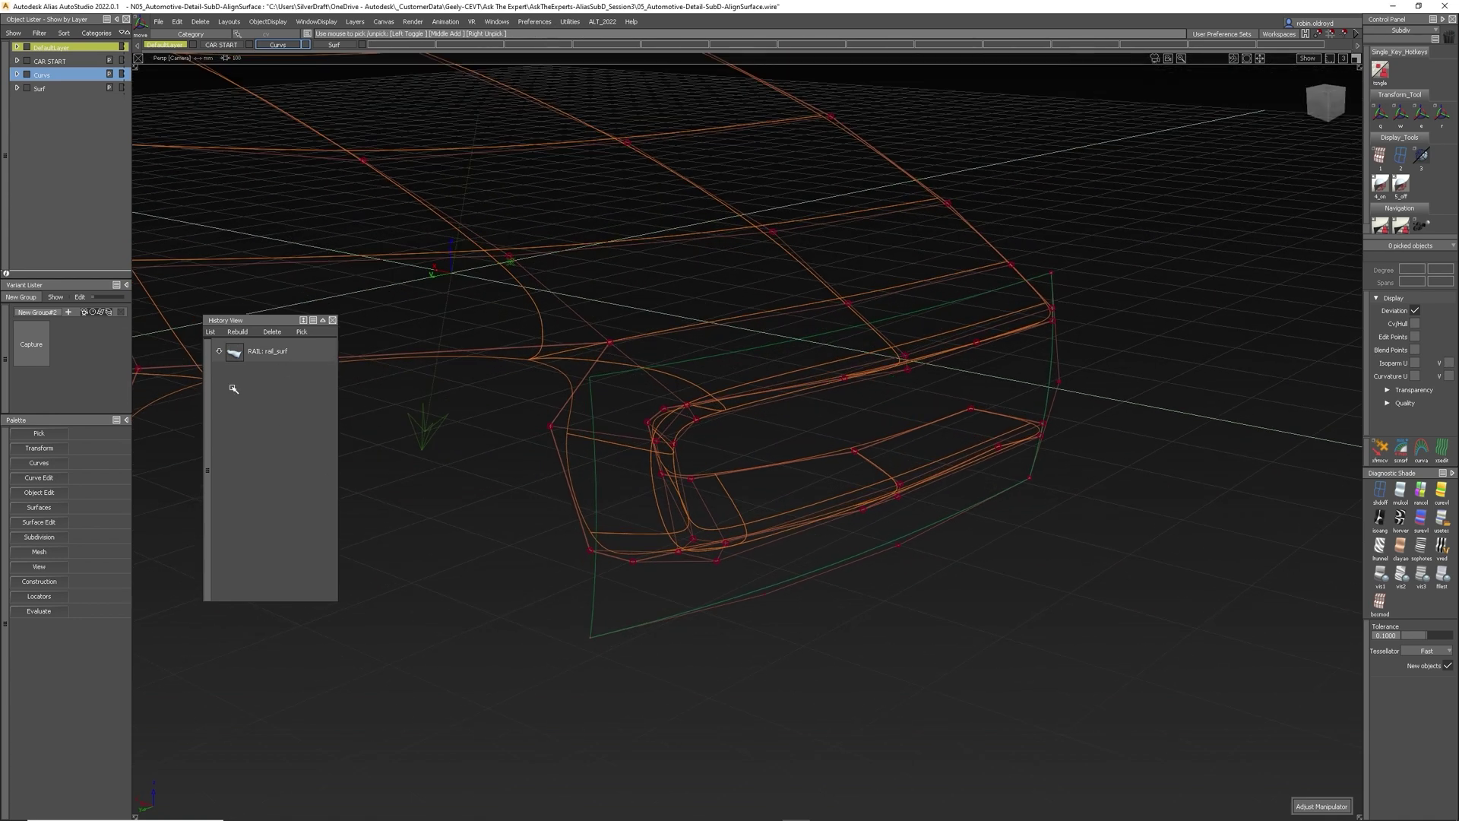
left_click(332, 321)
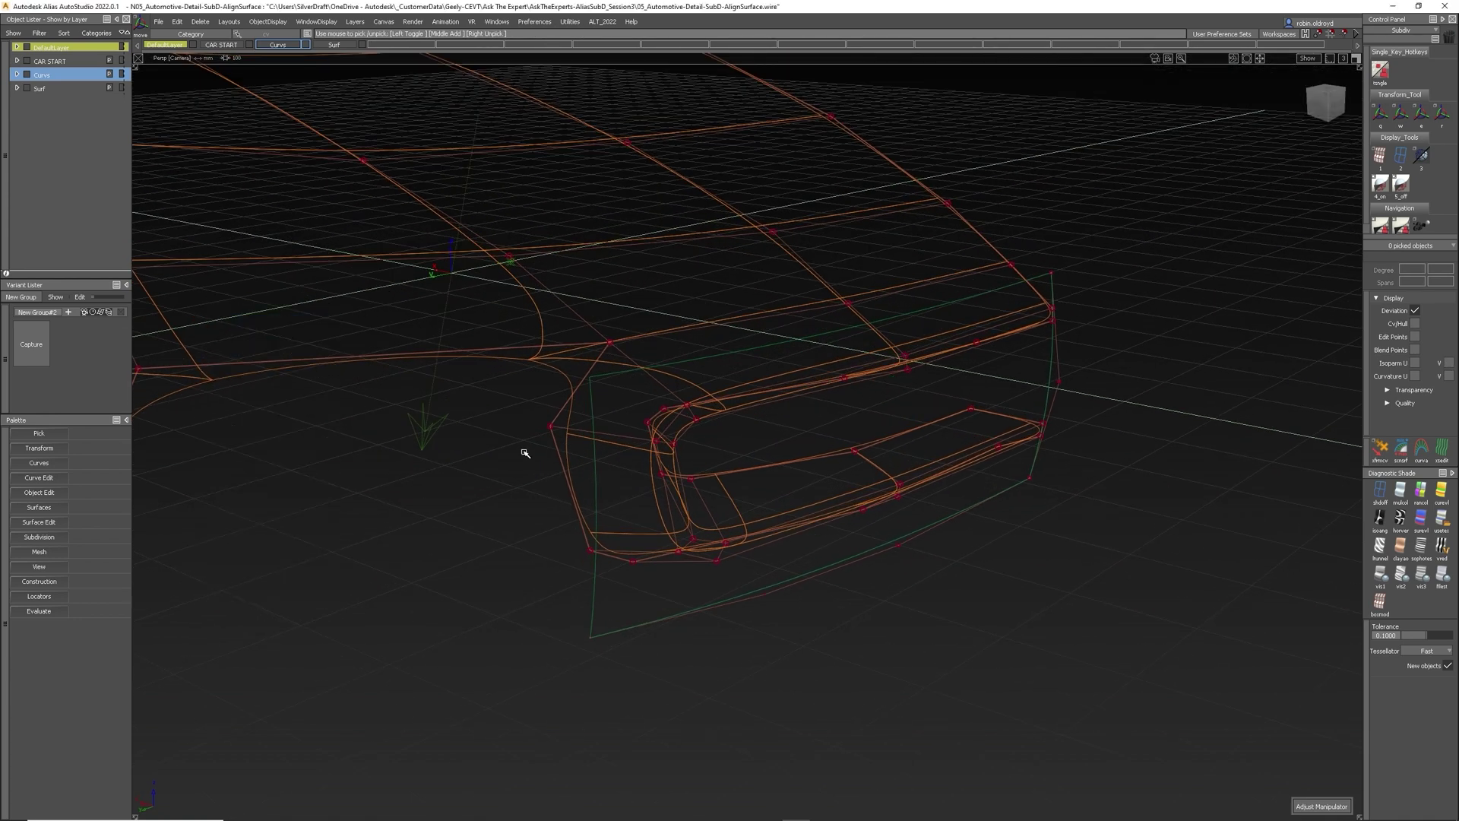
Align the 16 paired CVs around the front opening to the rail surface with Subdiv Align Surface, keeping Closest projection and Create History.
left_click(44, 540)
left_click(129, 677)
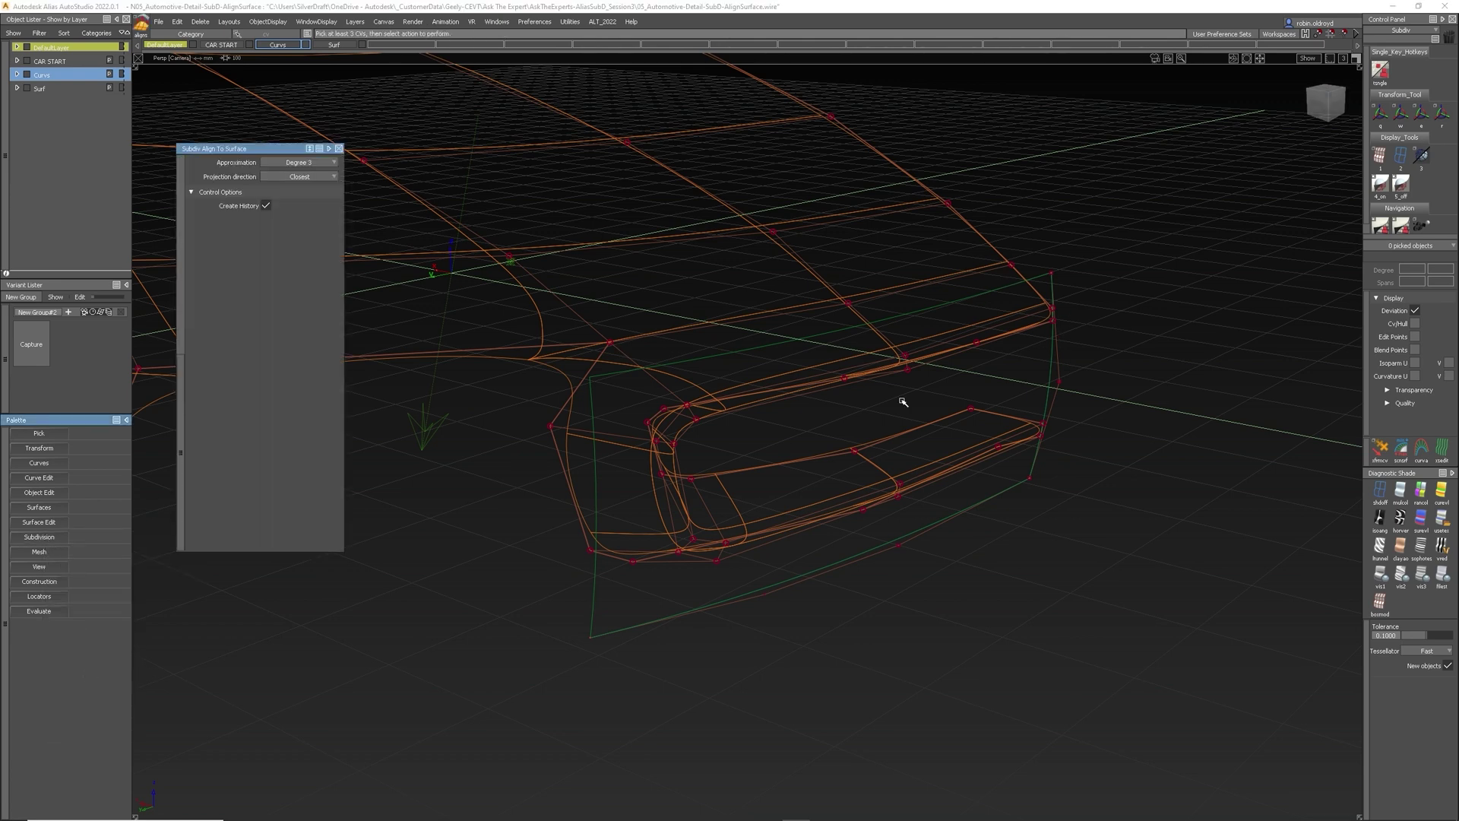
left_click_drag(1041, 296, 1063, 339)
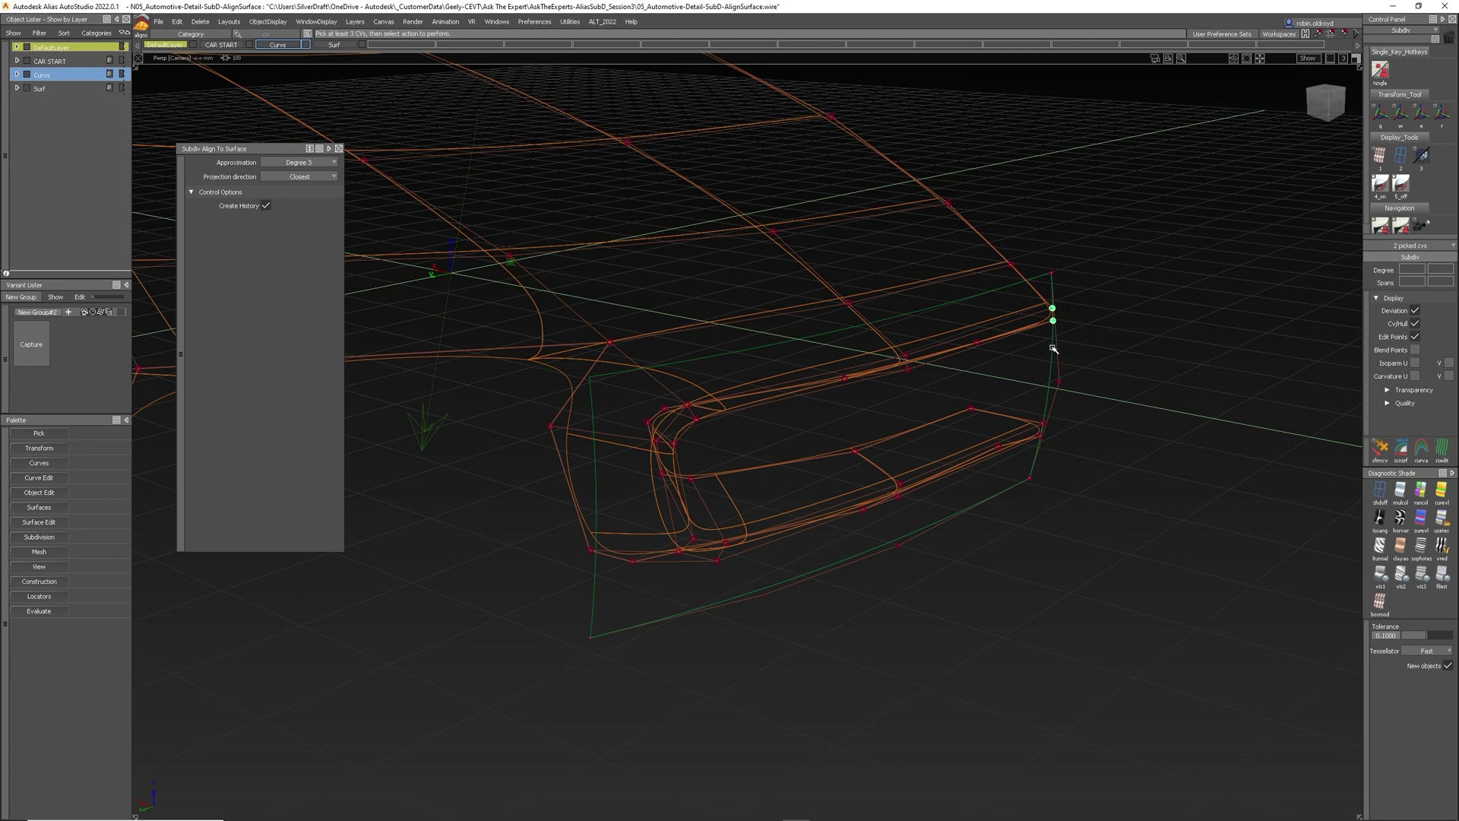
left_click_drag(894, 351, 913, 386)
left_click_drag(643, 403, 742, 570)
left_click_drag(886, 480, 921, 514)
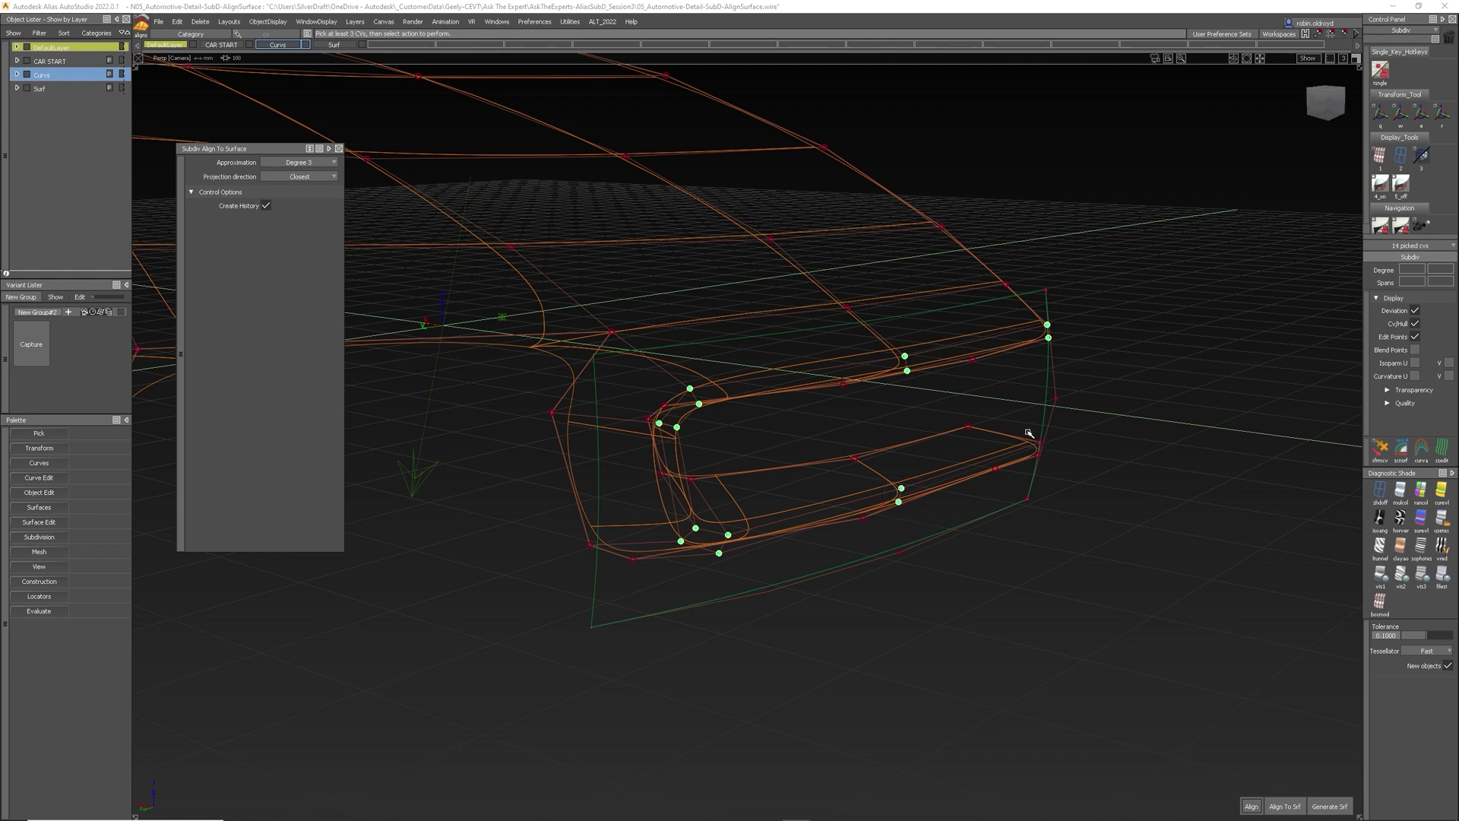
left_click_drag(1029, 434, 1034, 487)
left_click(1285, 806)
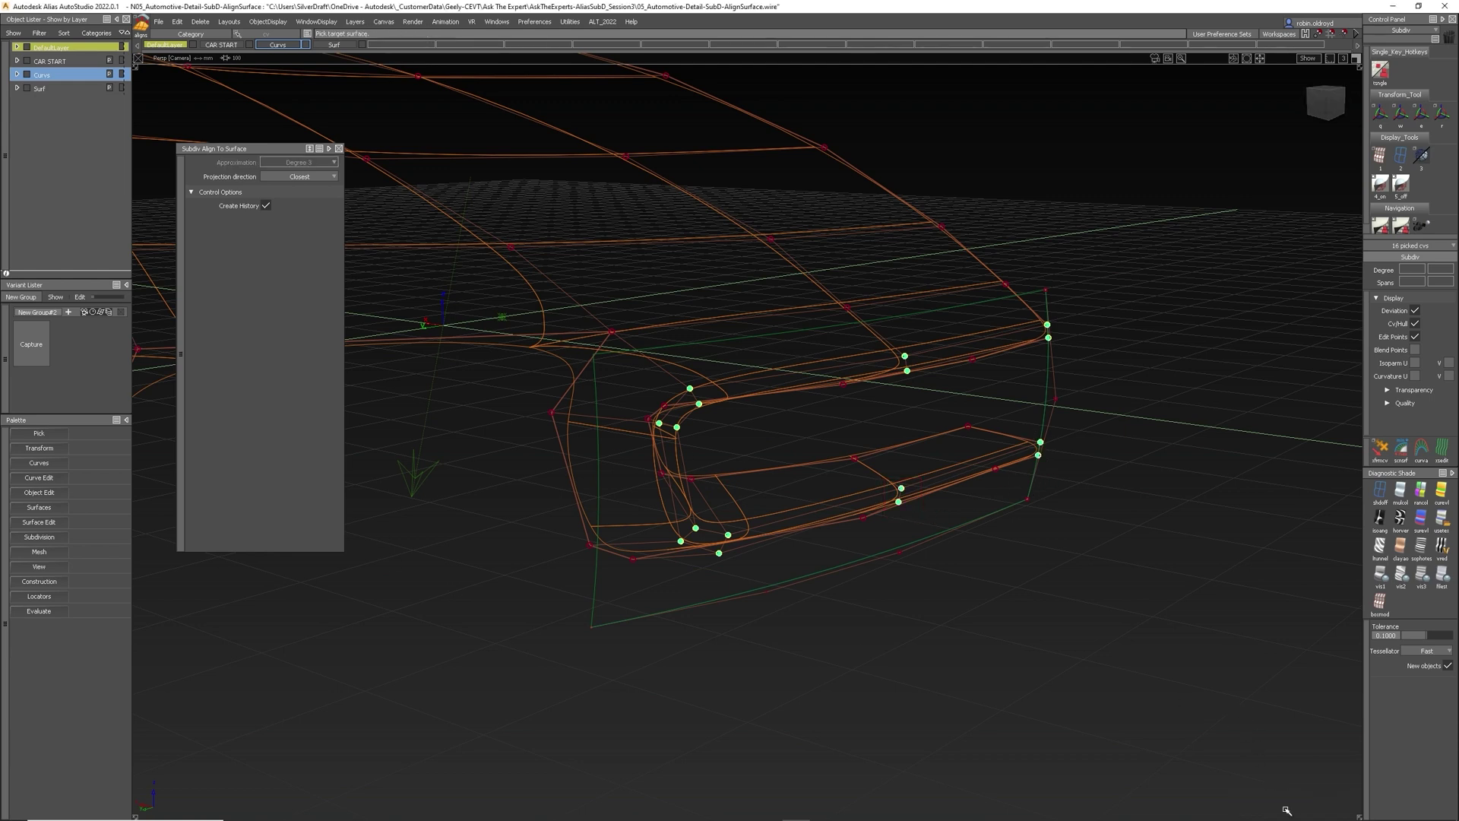
left_click(1038, 294)
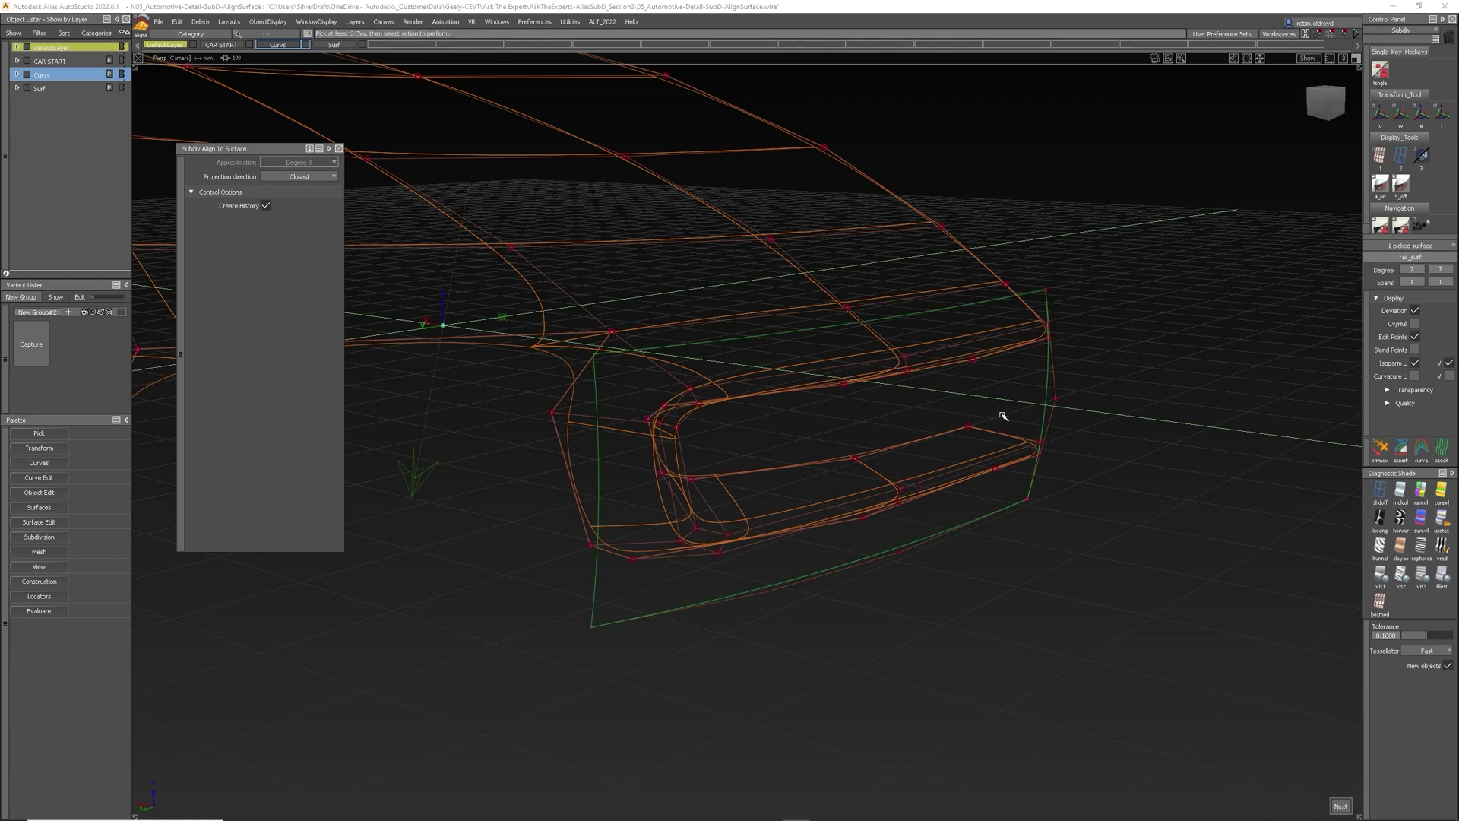
mouse_move(1002, 411)
left_mouse_down("ctrl+shift")
mouse_move(1001, 292)
mouse_move(987, 412)
left_mouse_up("ctrl+shift")
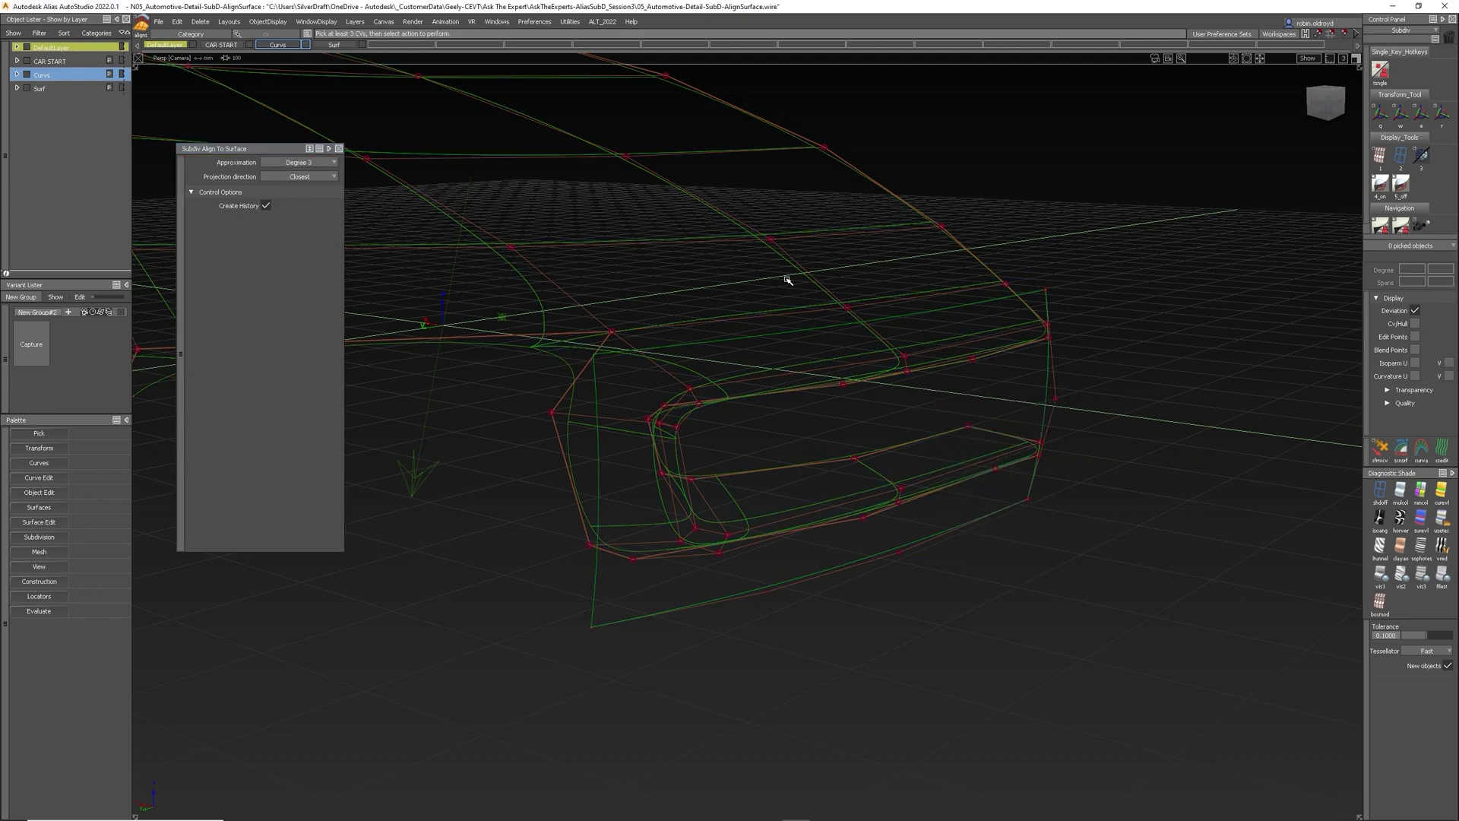
Pick the SubD and query its construction history in History View.
left_click_drag(697, 185, 695, 222, "ctrl+shift")
left_click(701, 228)
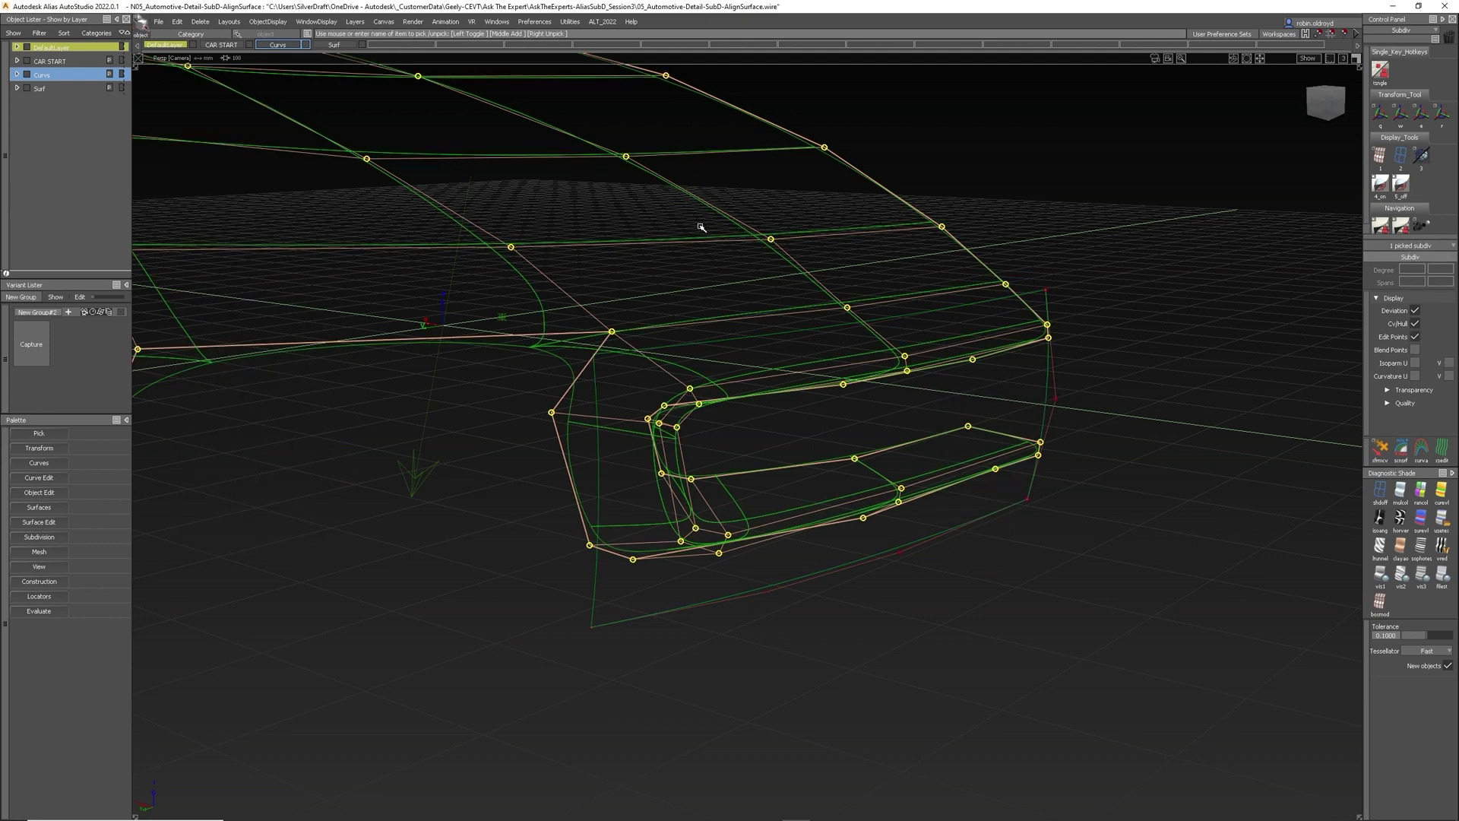
left_click(1306, 34)
left_click(1306, 35)
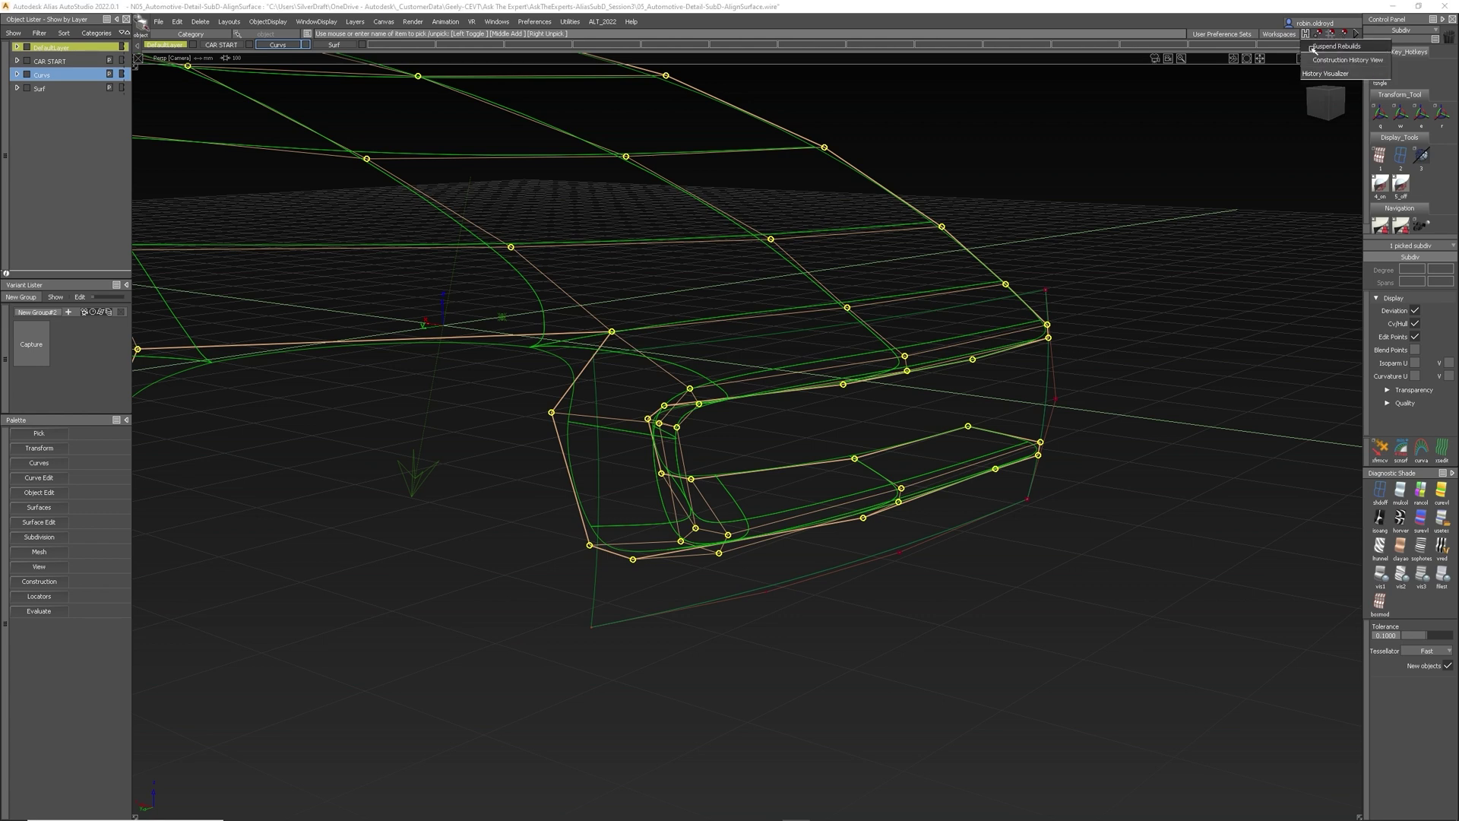
left_click(1317, 59)
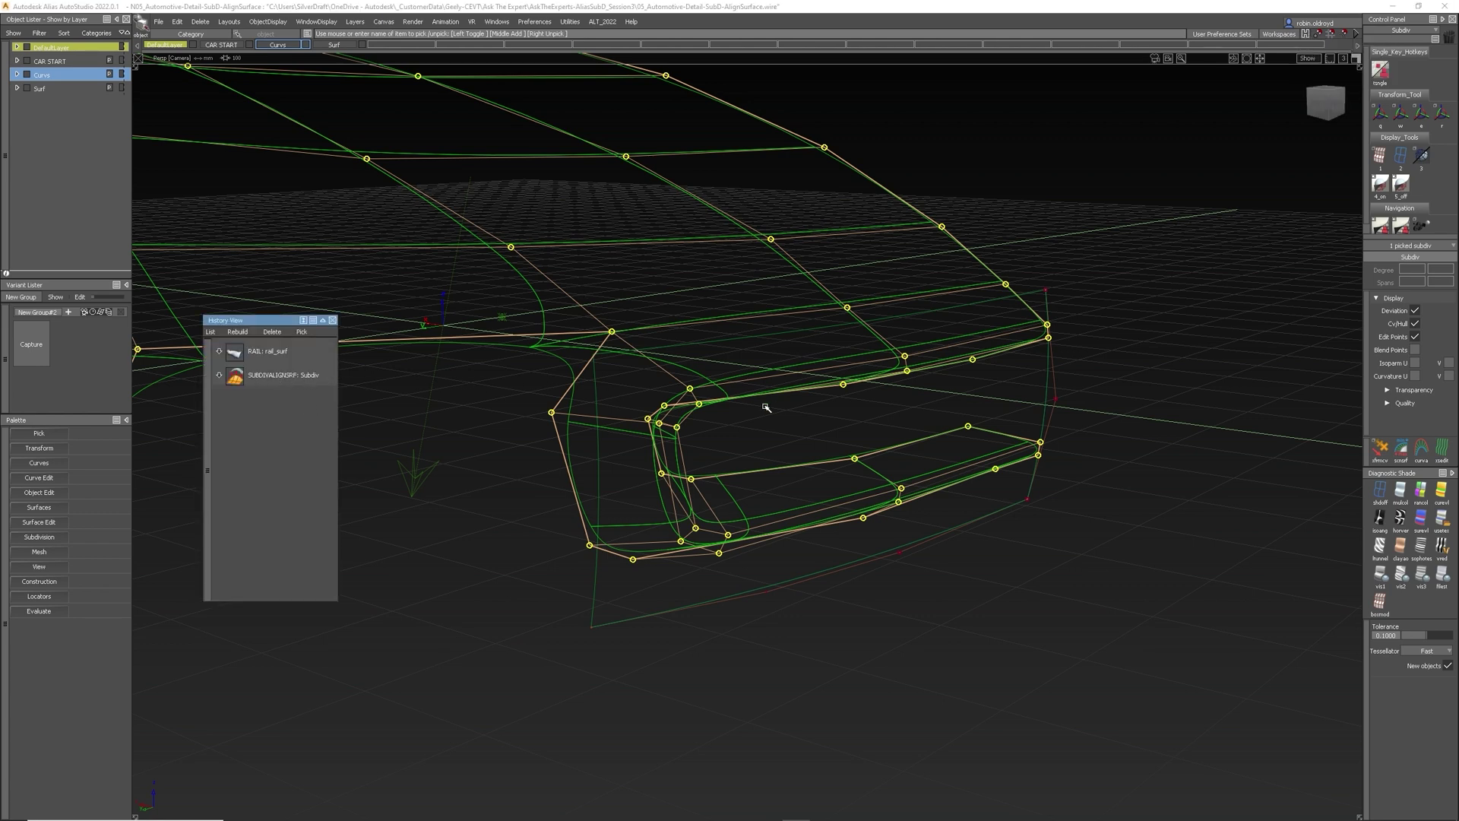
left_click_drag(258, 322, 288, 319)
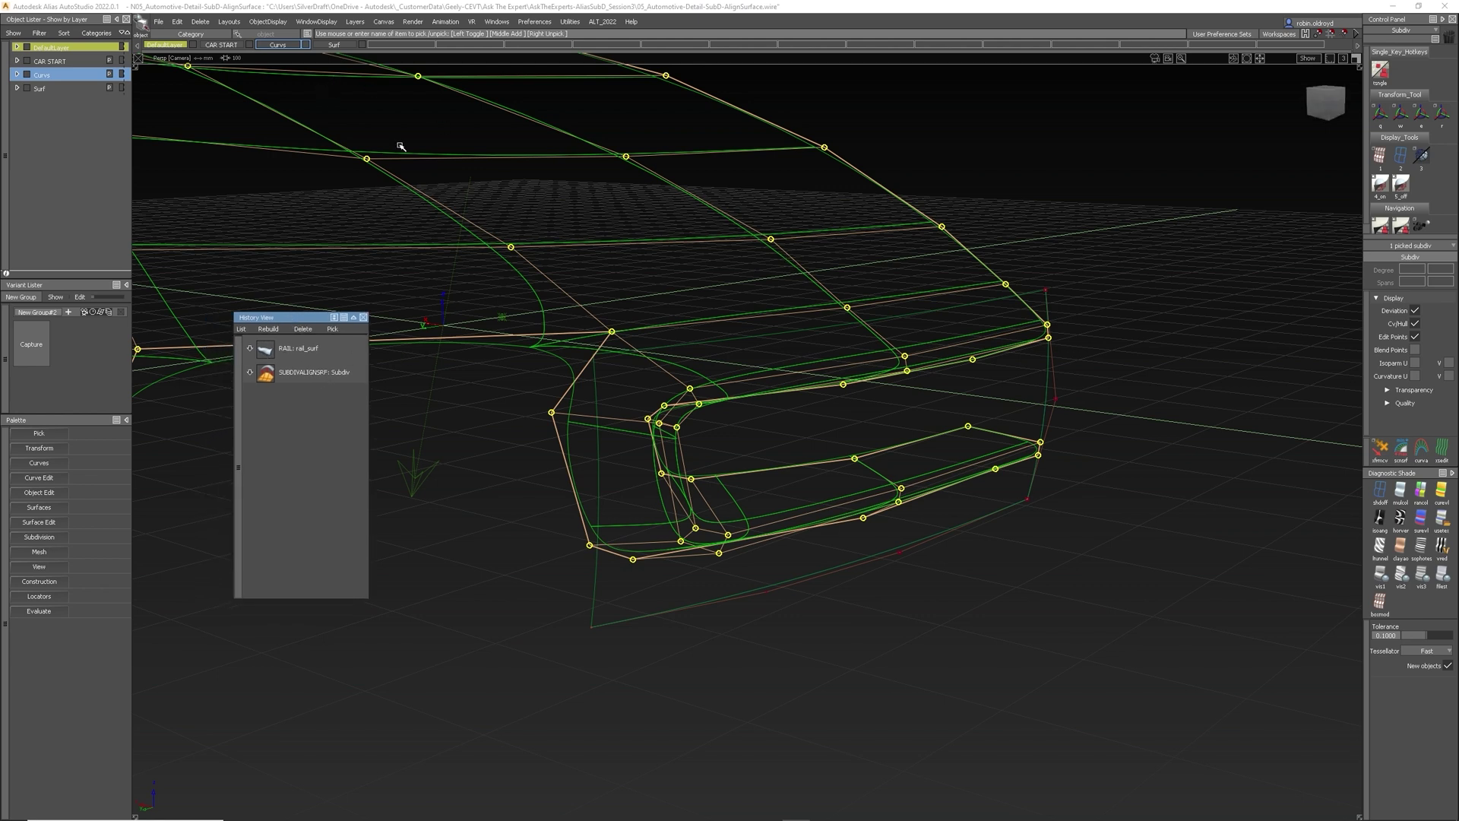
Delete the SubD's construction history, clear the selection and close History View.
left_click(200, 21)
left_click(218, 49)
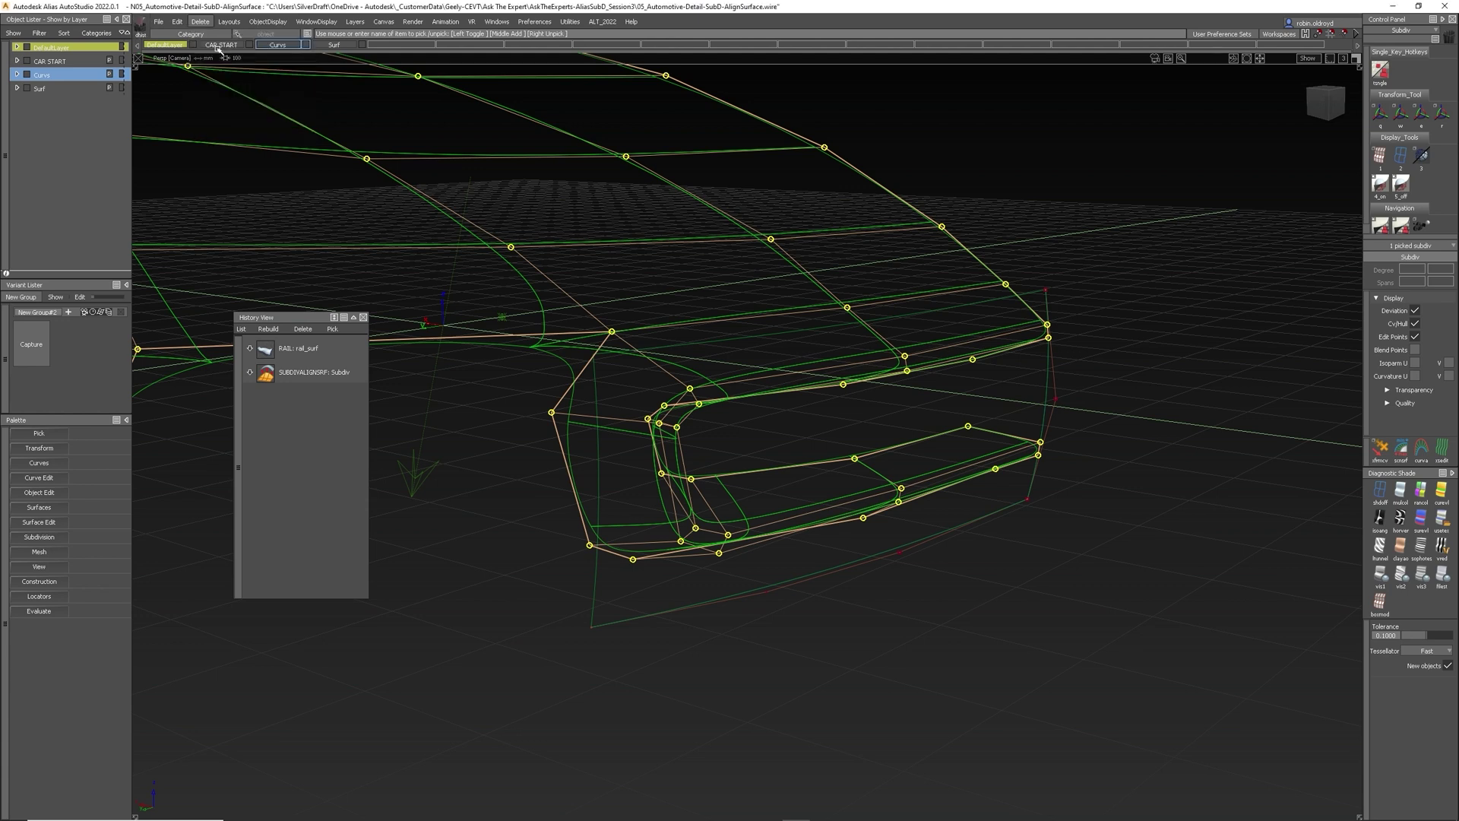
left_click(674, 440)
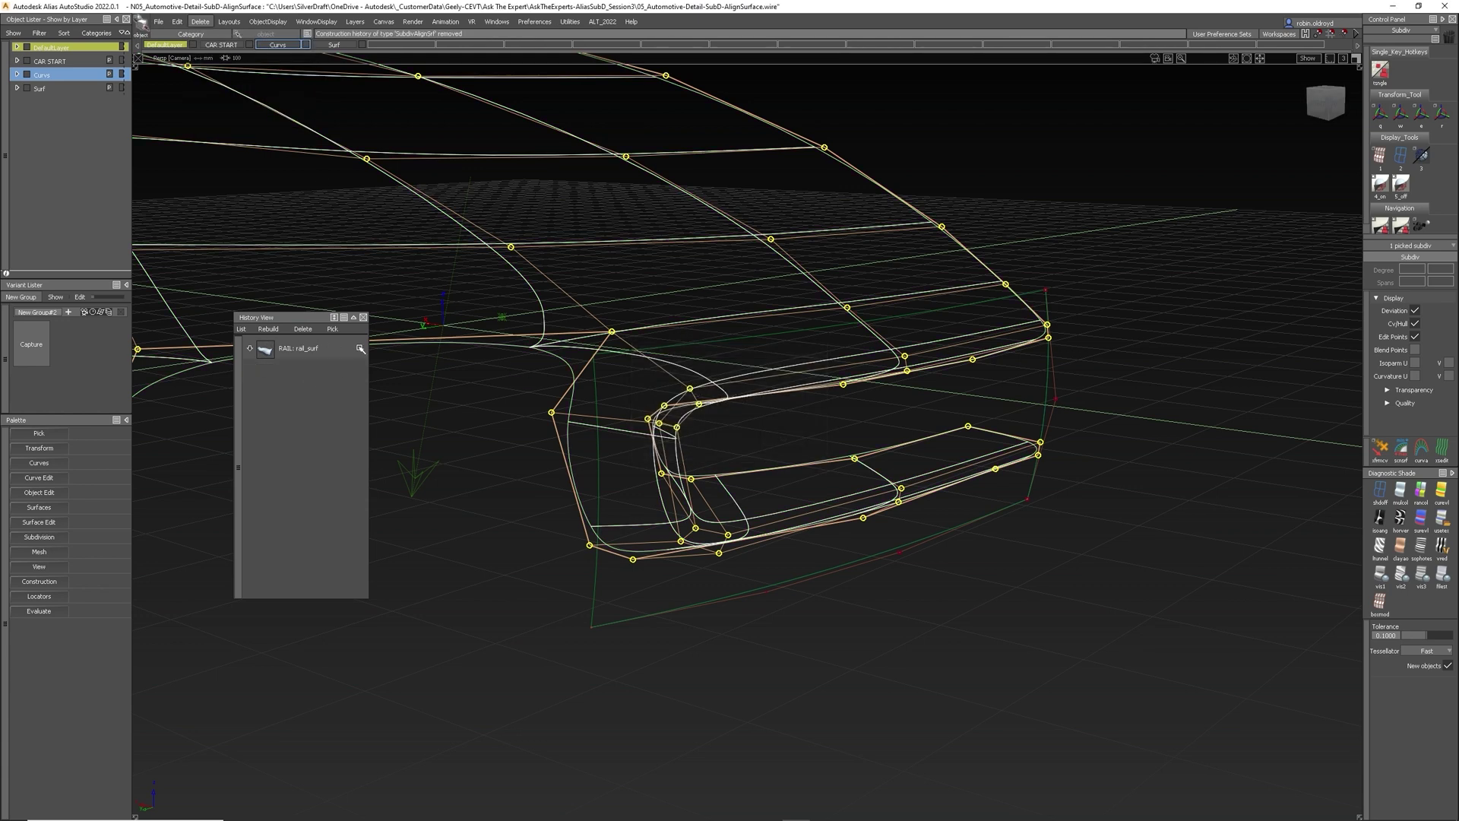
left_click_drag(727, 438, 715, 321, "ctrl+shift")
left_click_drag(814, 387, 811, 426, "alt+shift")
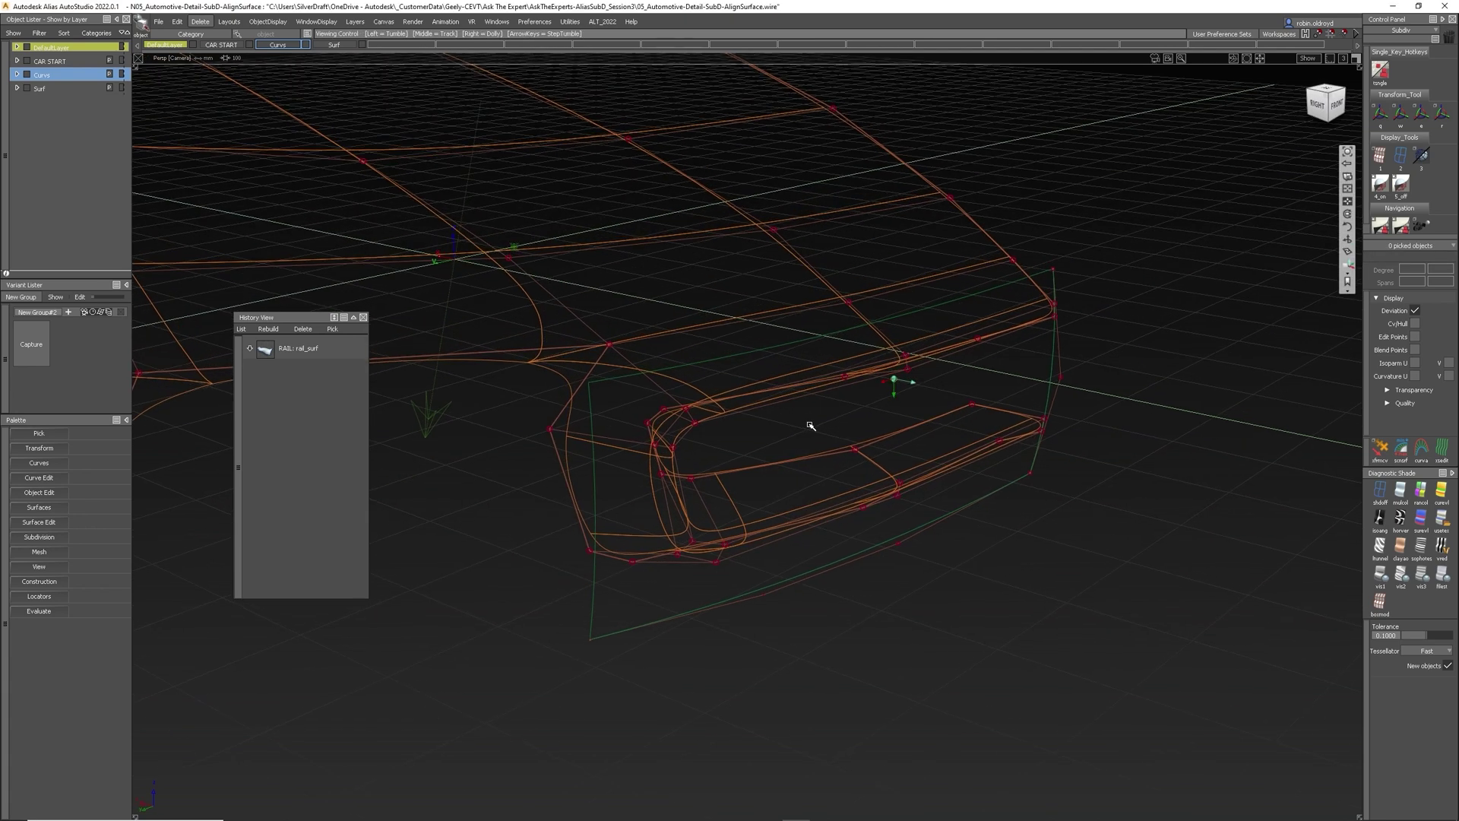
left_click(363, 317)
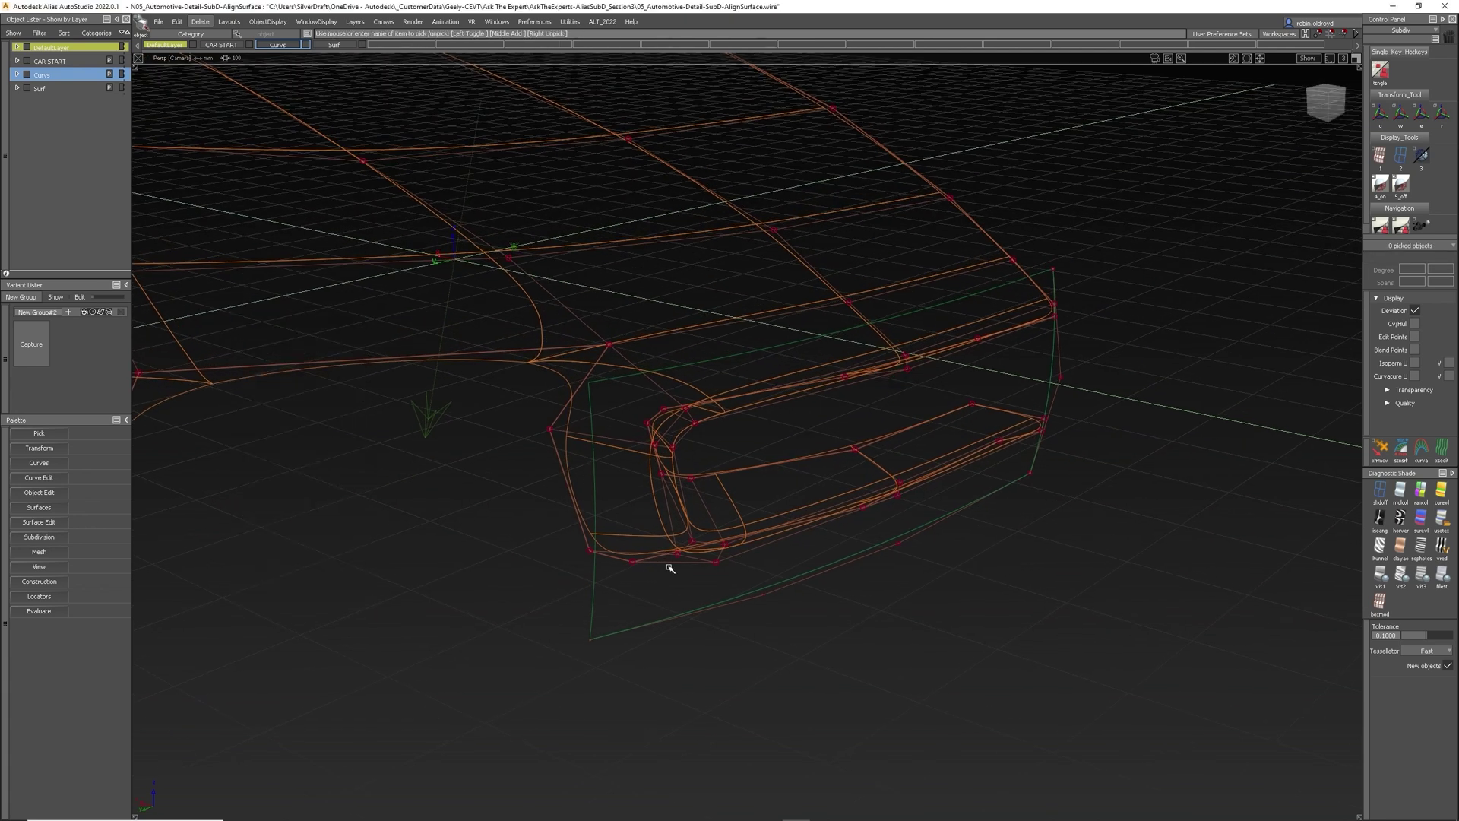
Delete the lower curve and the side curve that drive the rail surface.
left_click_drag(828, 582, 786, 620, "alt+shift")
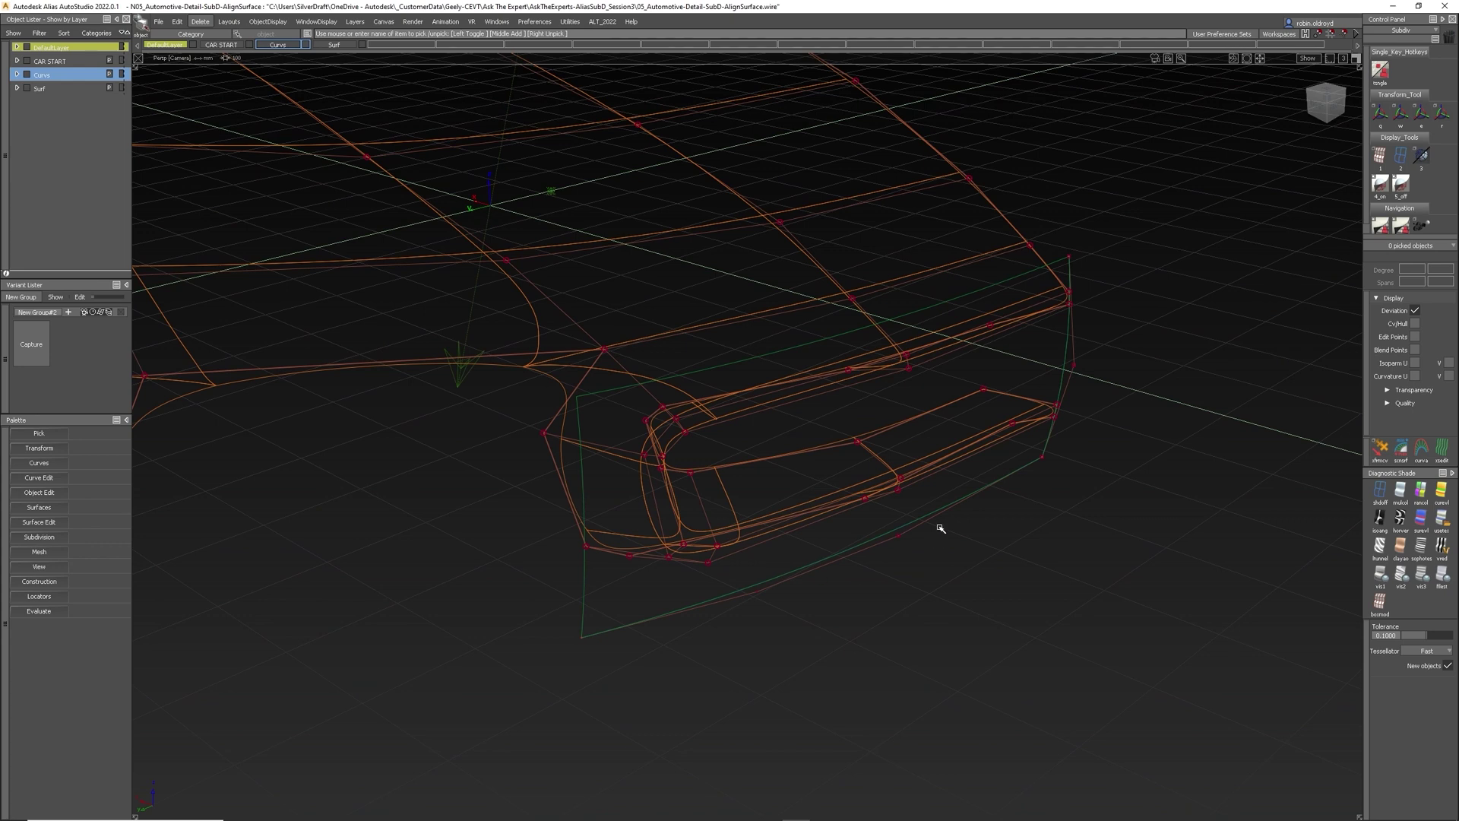
left_click(924, 529)
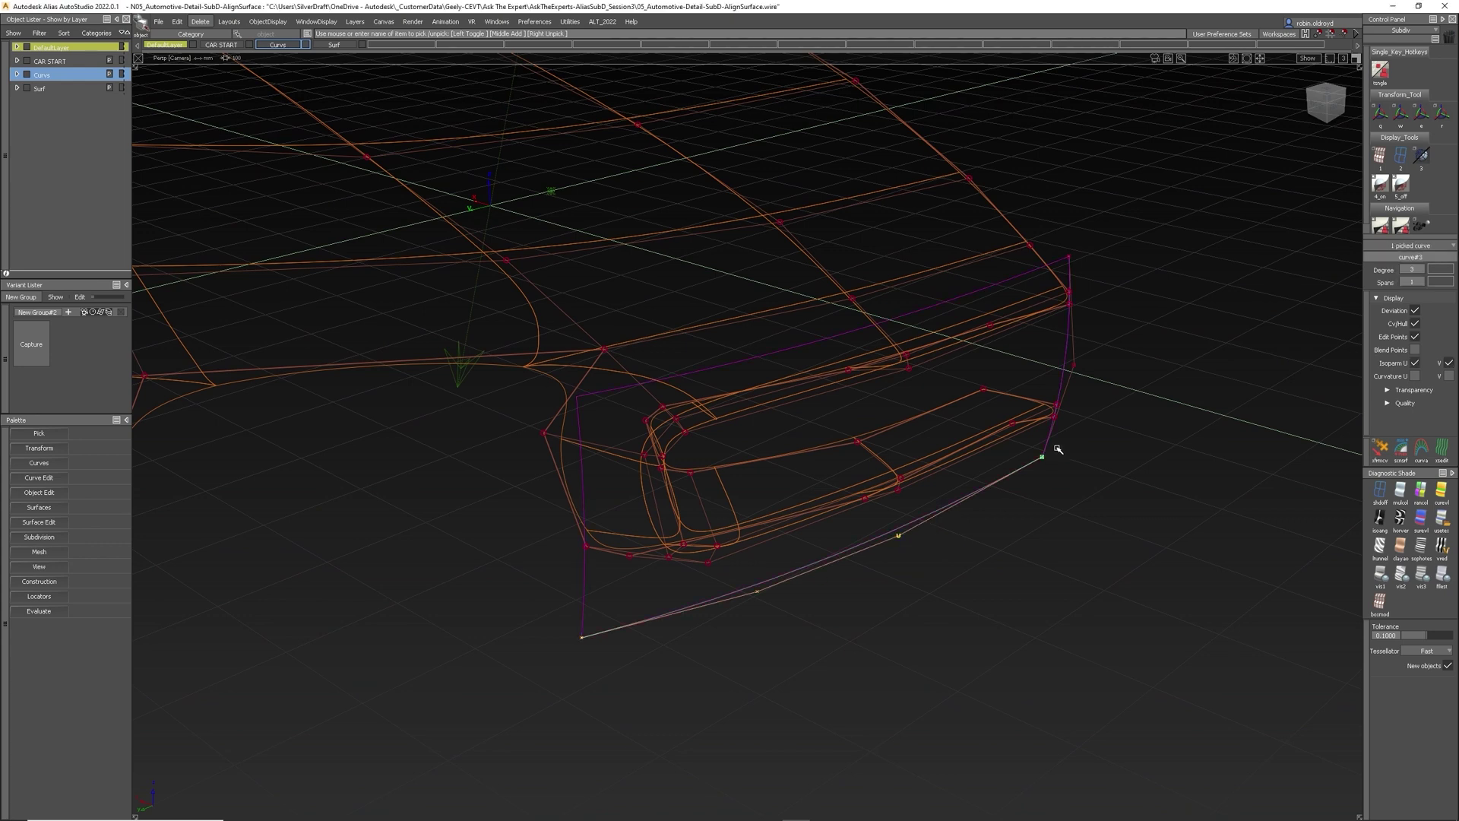
left_click(1074, 366)
key("Delete")
key("Return")
left_click_drag(951, 632, 946, 601, "alt+shift")
Detach the rail surface into two pieces roughly midway along its length.
left_click(39, 492)
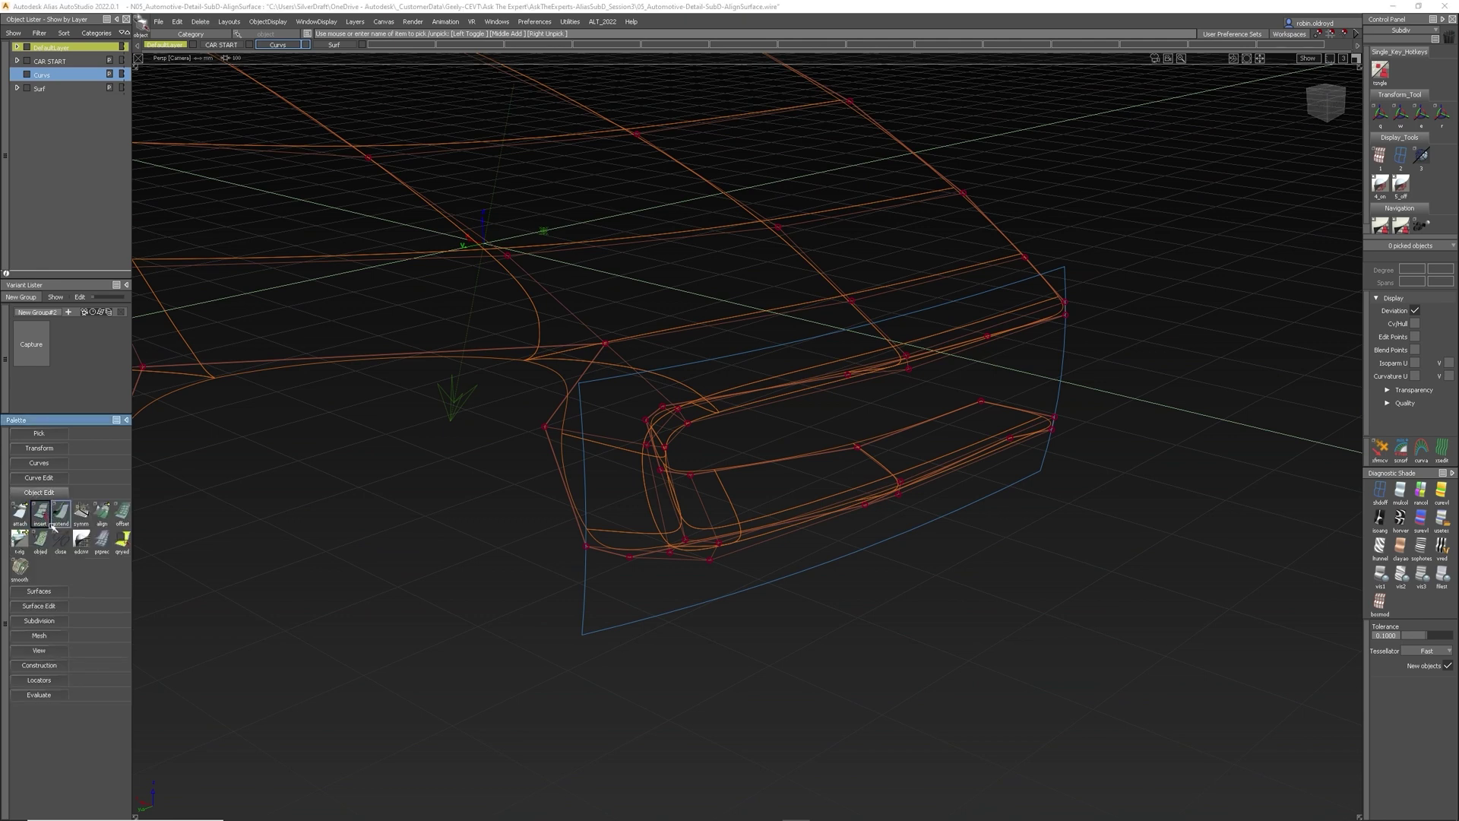
left_click_drag(25, 519, 55, 518)
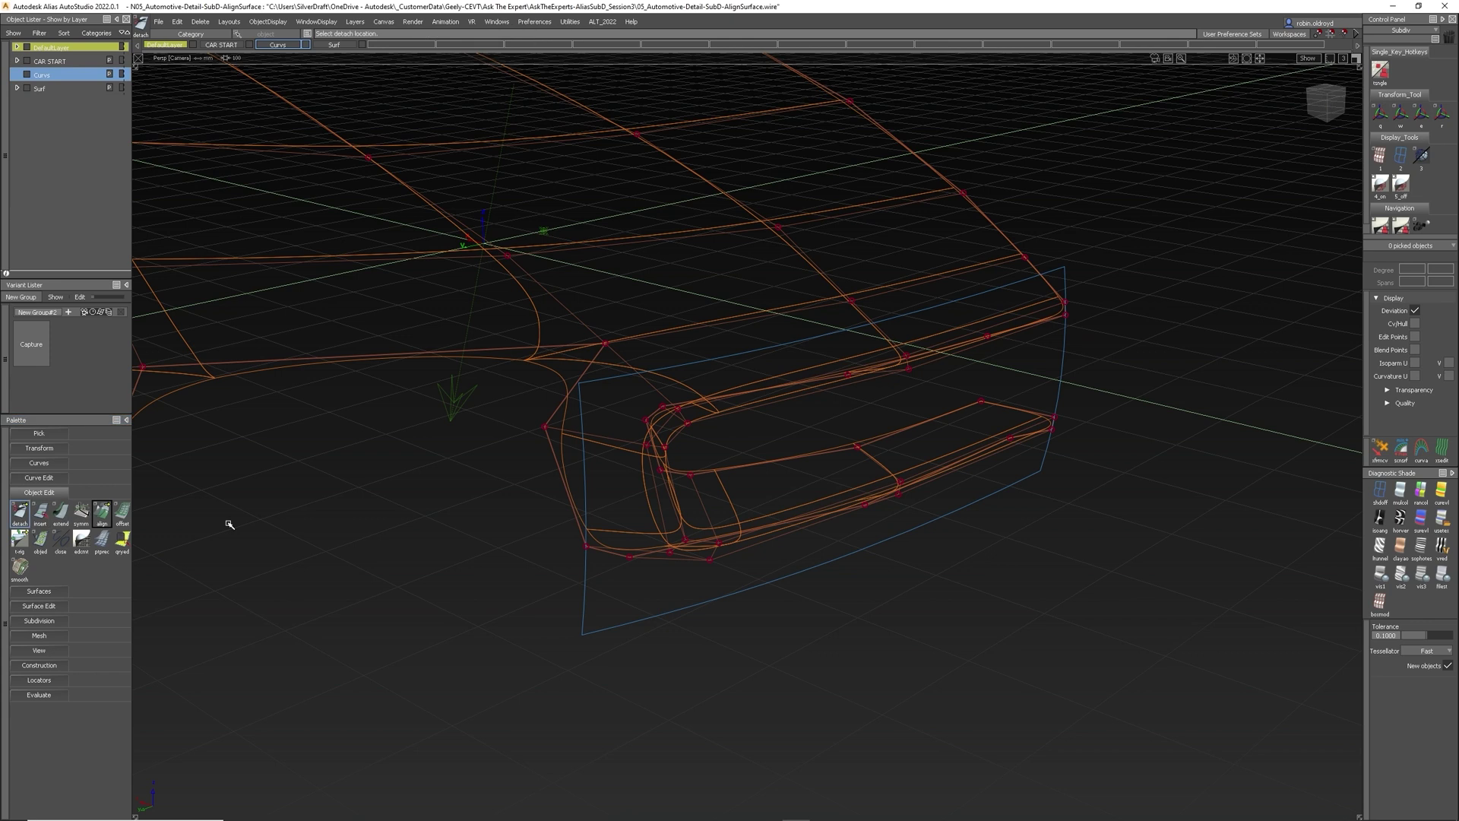
left_click_drag(1063, 352, 839, 445)
left_click(846, 408)
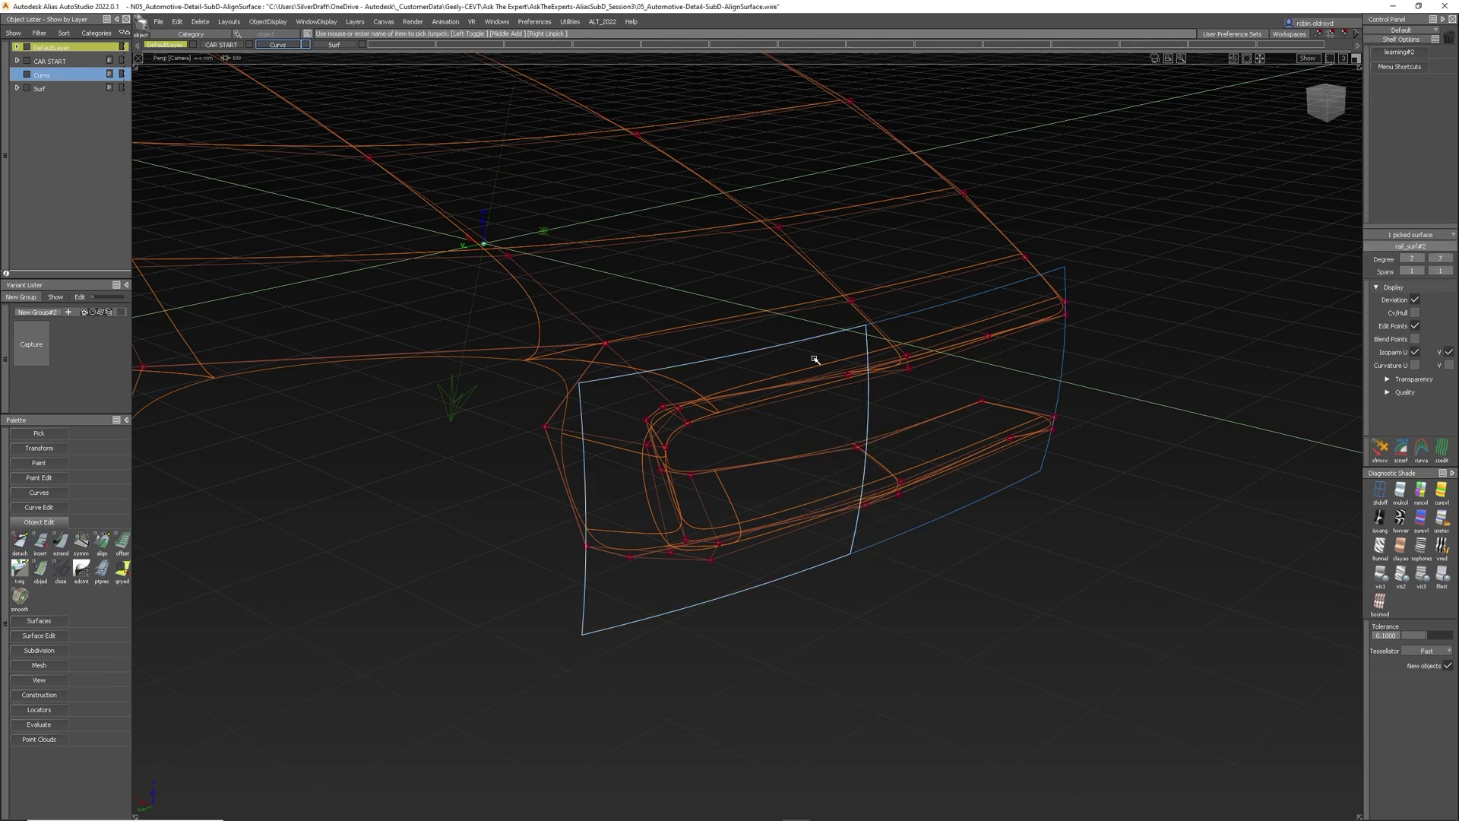
Examine the CVs and hulls of both detached surface pieces, and hide them again.
left_click(1415, 313)
left_click_drag(996, 505, 997, 416, "ctrl+shift")
mouse_move(1016, 358)
left_mouse_down("ctrl+shift")
mouse_move(1059, 417)
mouse_move(1036, 423)
left_mouse_up("ctrl+shift")
left_click(1068, 361)
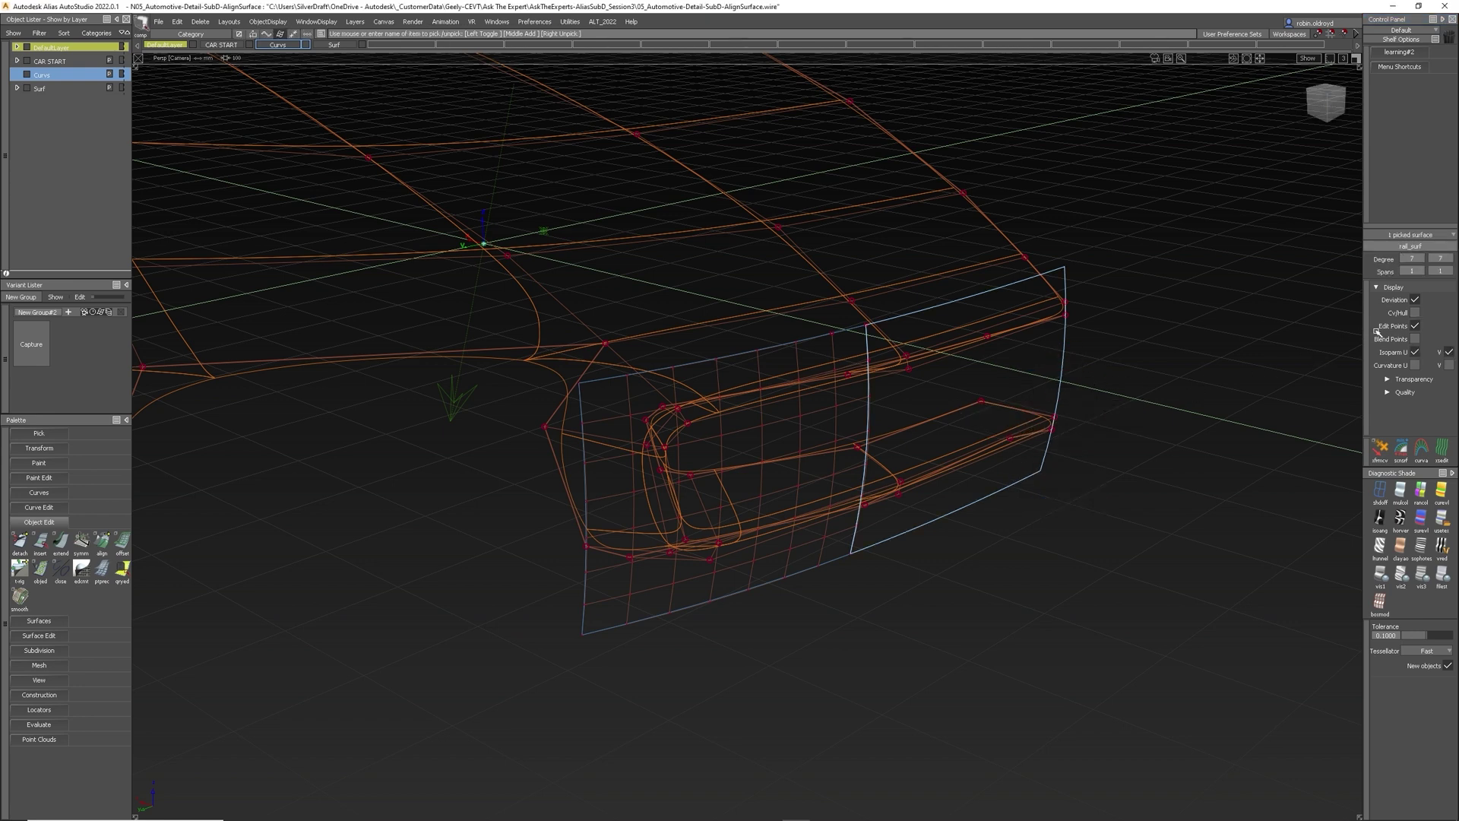
left_click(1414, 313)
left_click(1414, 313)
mouse_move(841, 593)
left_mouse_down("ctrl+shift")
mouse_move(834, 423)
mouse_move(846, 423)
left_mouse_up("ctrl+shift")
left_click(866, 423)
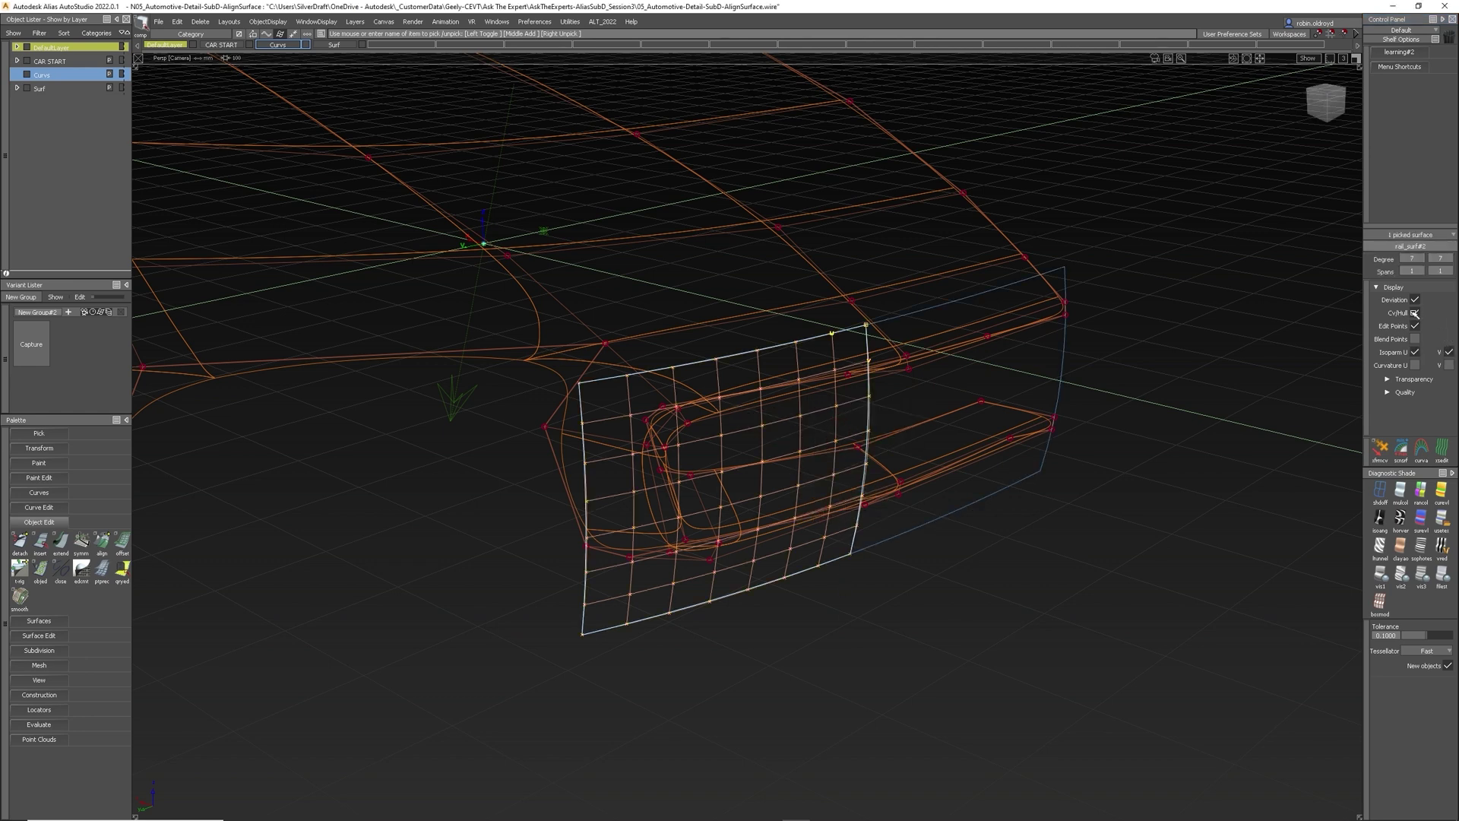
left_click(1417, 312)
left_click(955, 498)
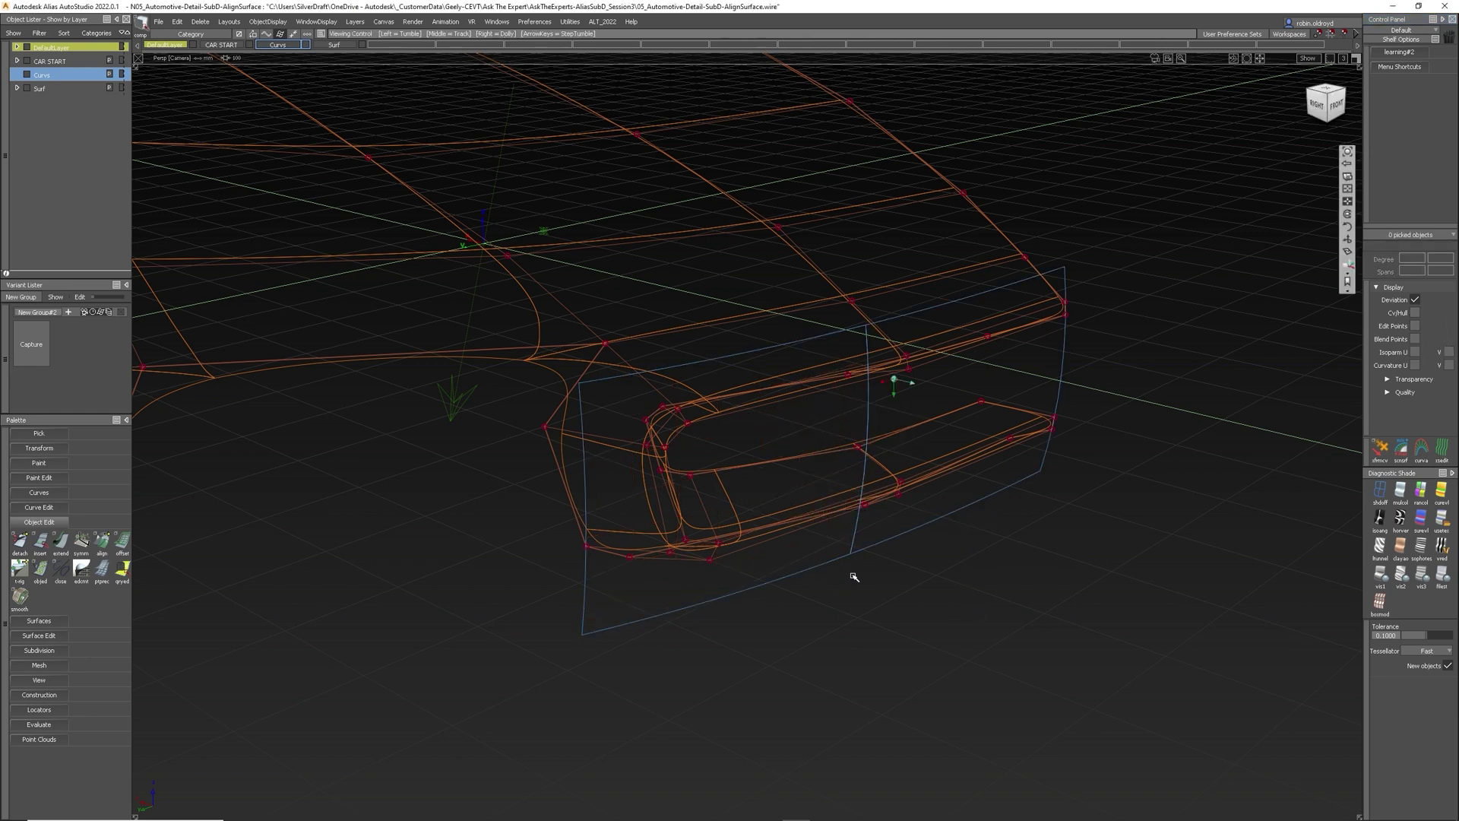
left_click_drag(853, 580, 828, 449, "alt+shift")
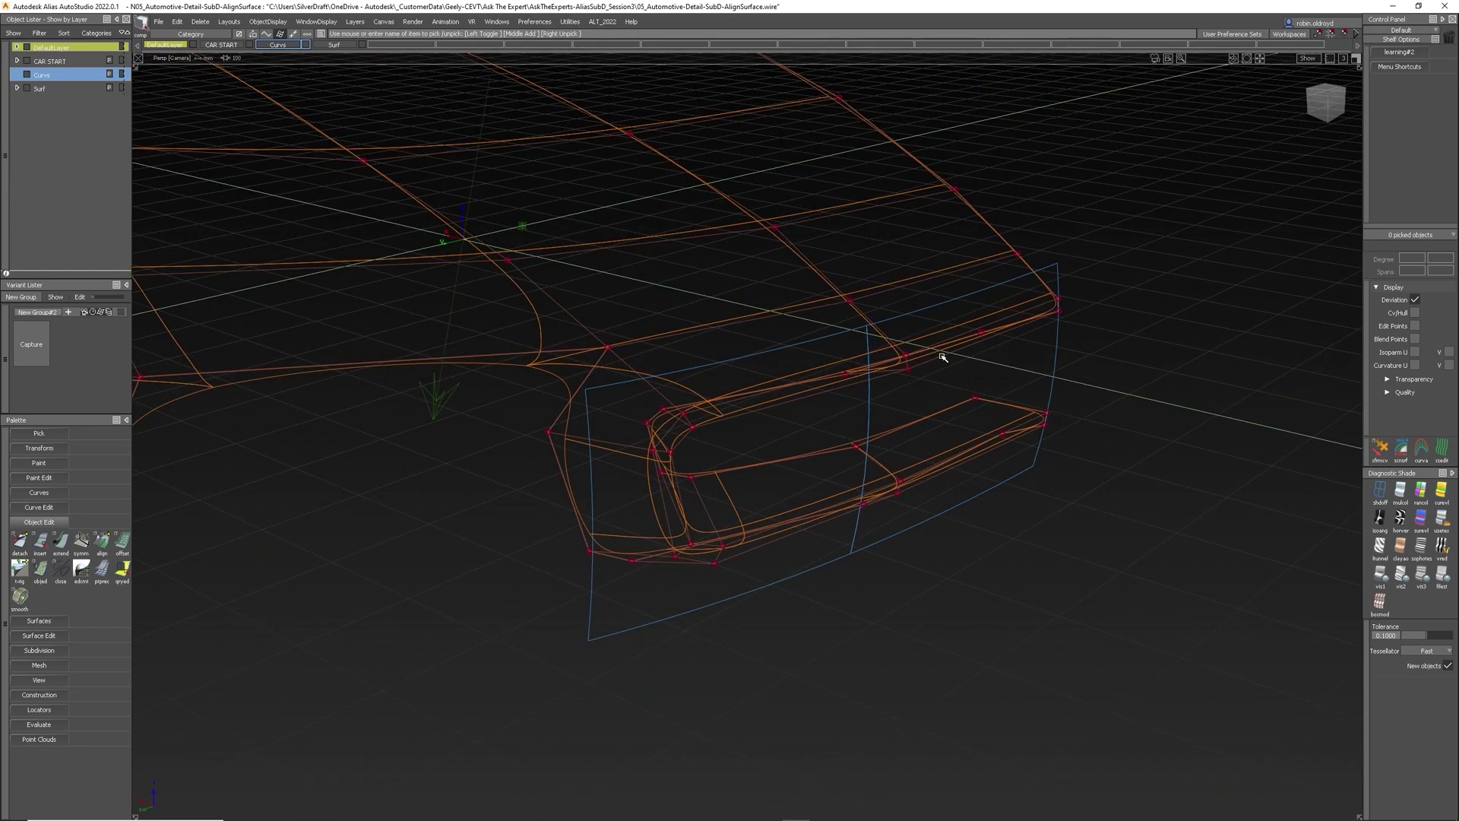
left_click_drag(921, 456, 935, 424, "alt+shift")
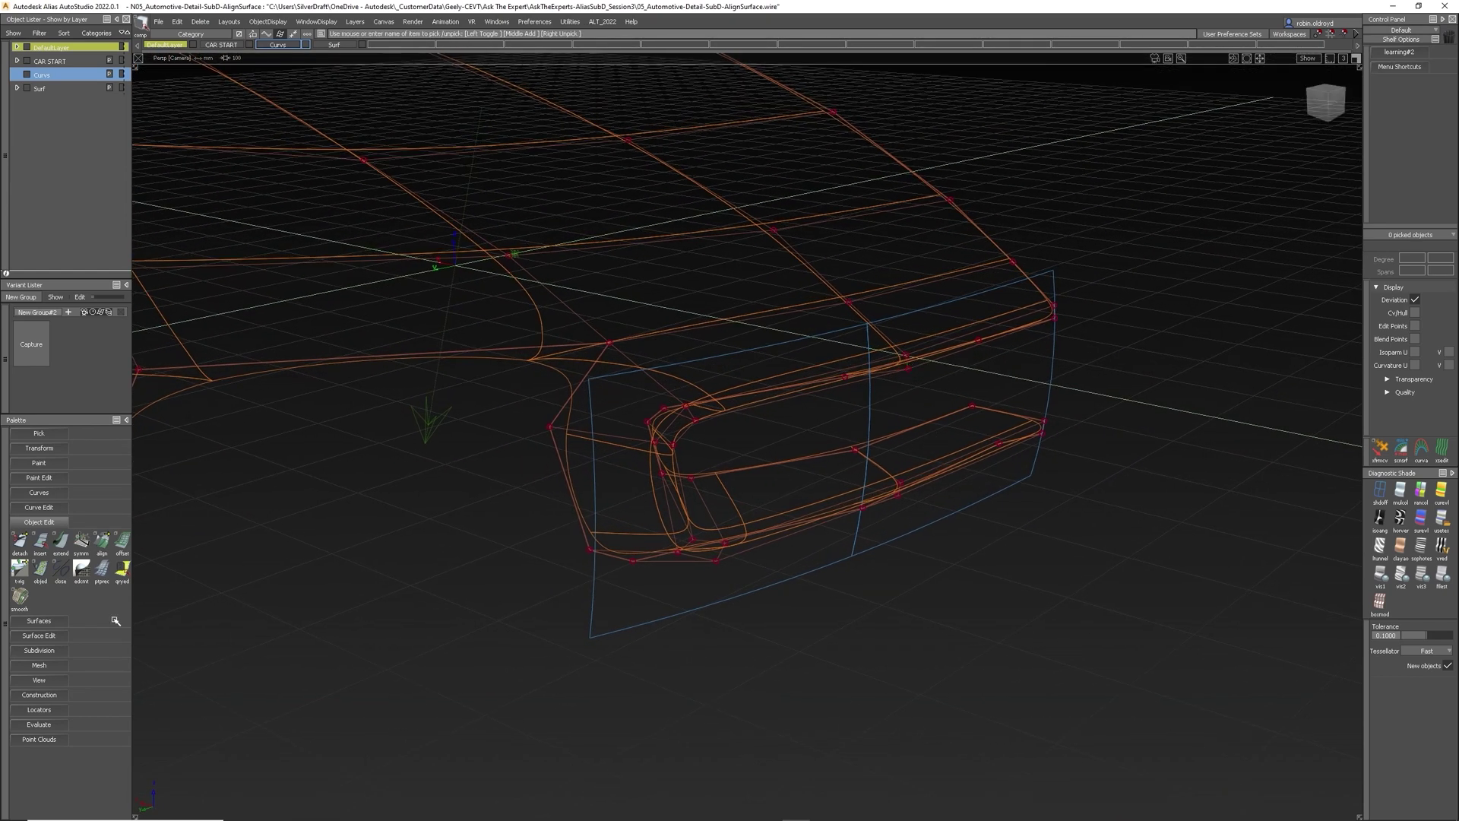
Align the eight CVs on the upper and lower opening edges nearest the car centreline to the detached surface piece on that side.
left_click(45, 650)
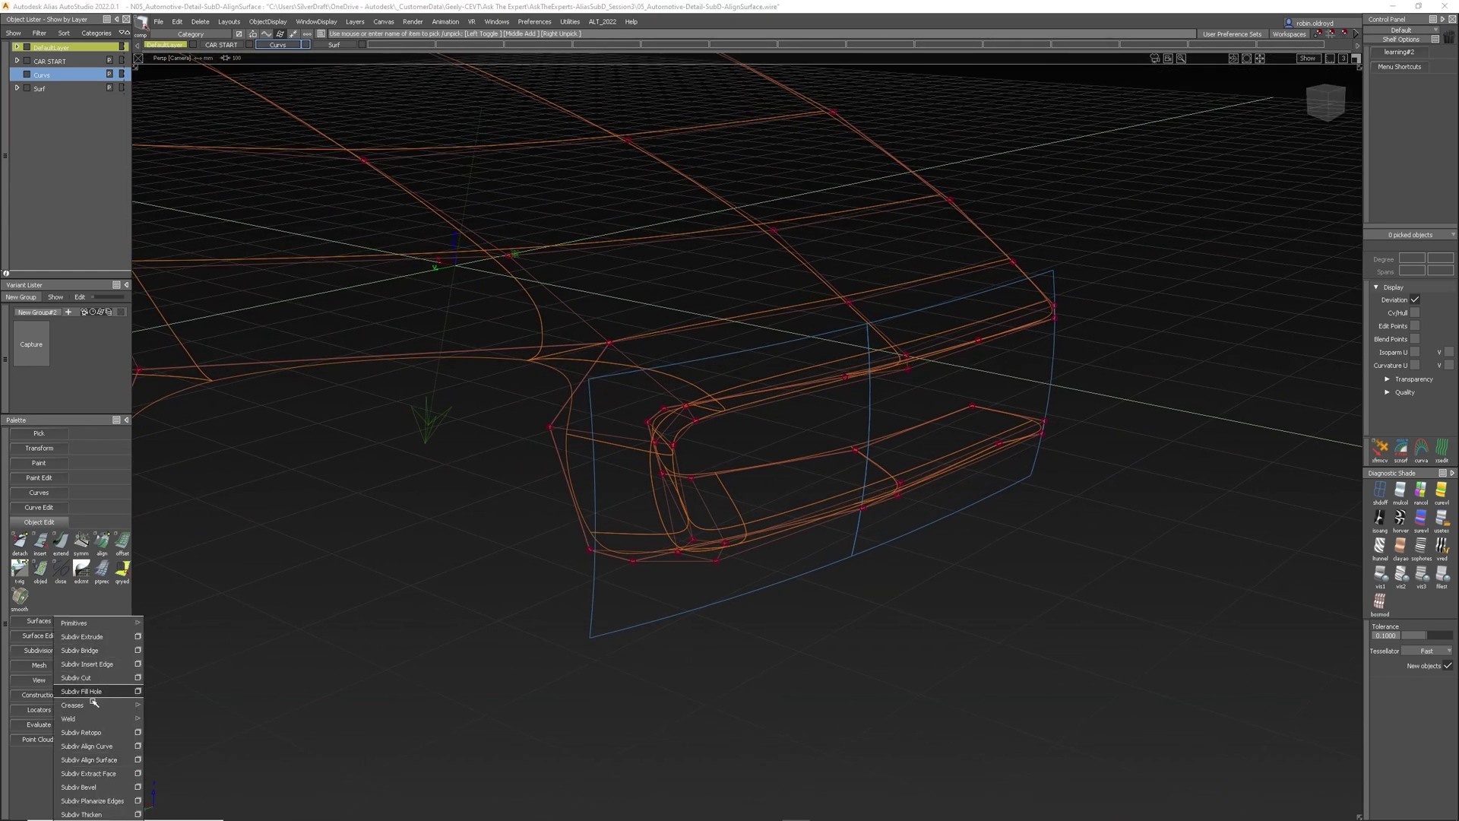
left_click(103, 760)
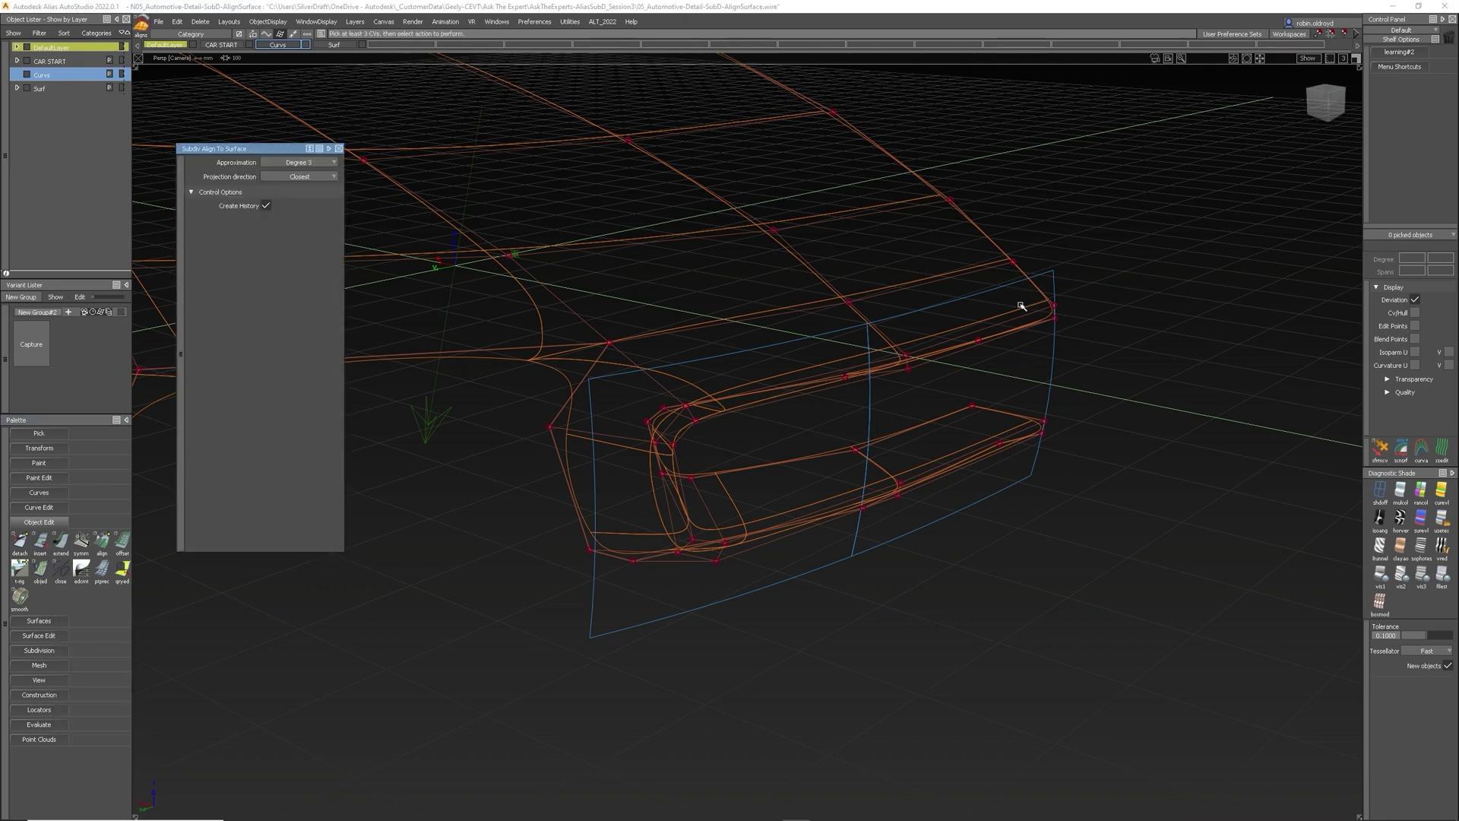
left_click_drag(1021, 305, 1109, 302, "ctrl+shift")
left_click_drag(1045, 297, 1059, 329)
left_click_drag(898, 347, 914, 384)
left_click_drag(1028, 411, 1046, 472)
left_click_drag(898, 482, 909, 524)
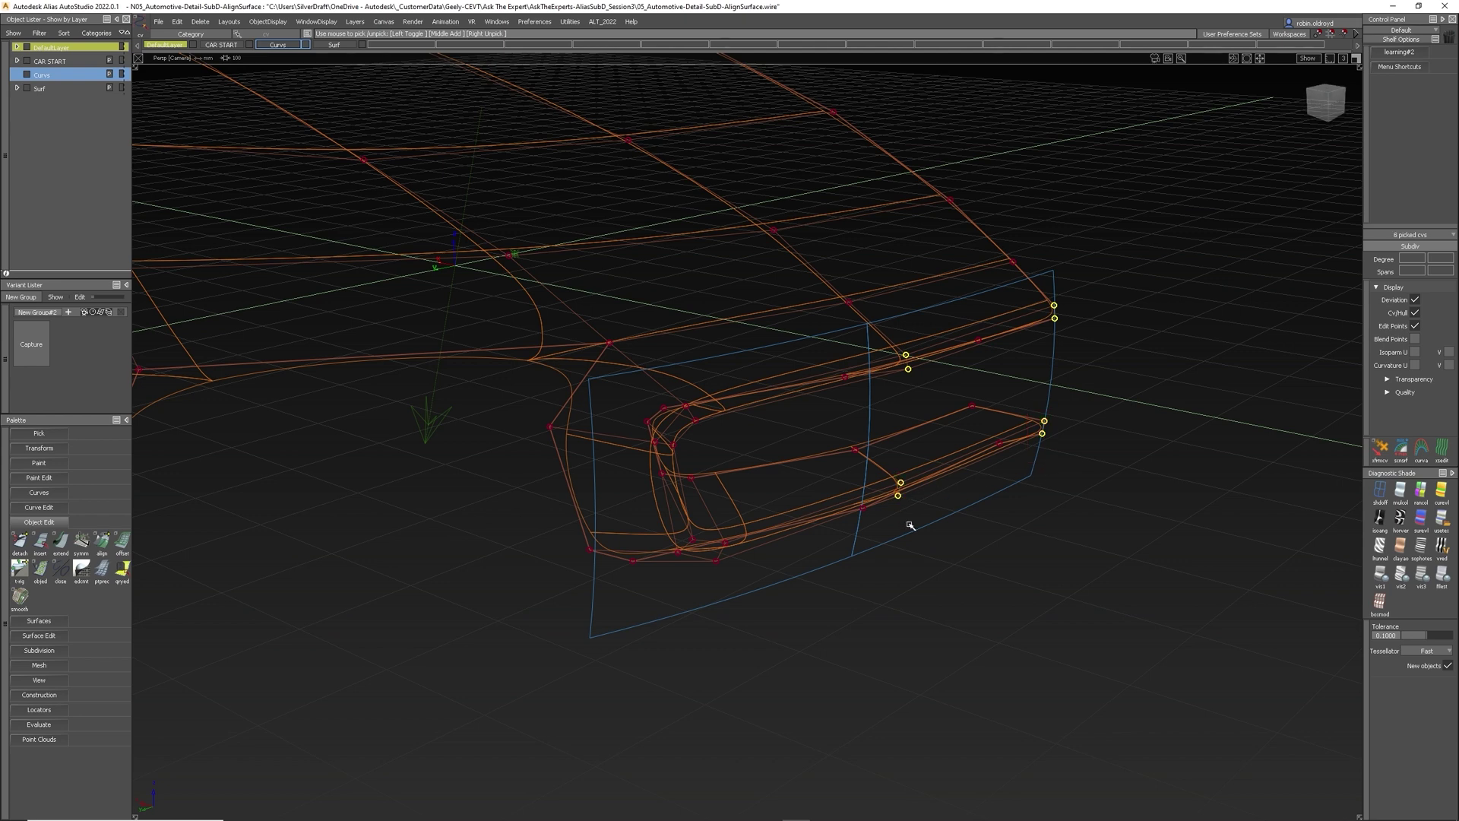
left_click(47, 649)
left_click(106, 761)
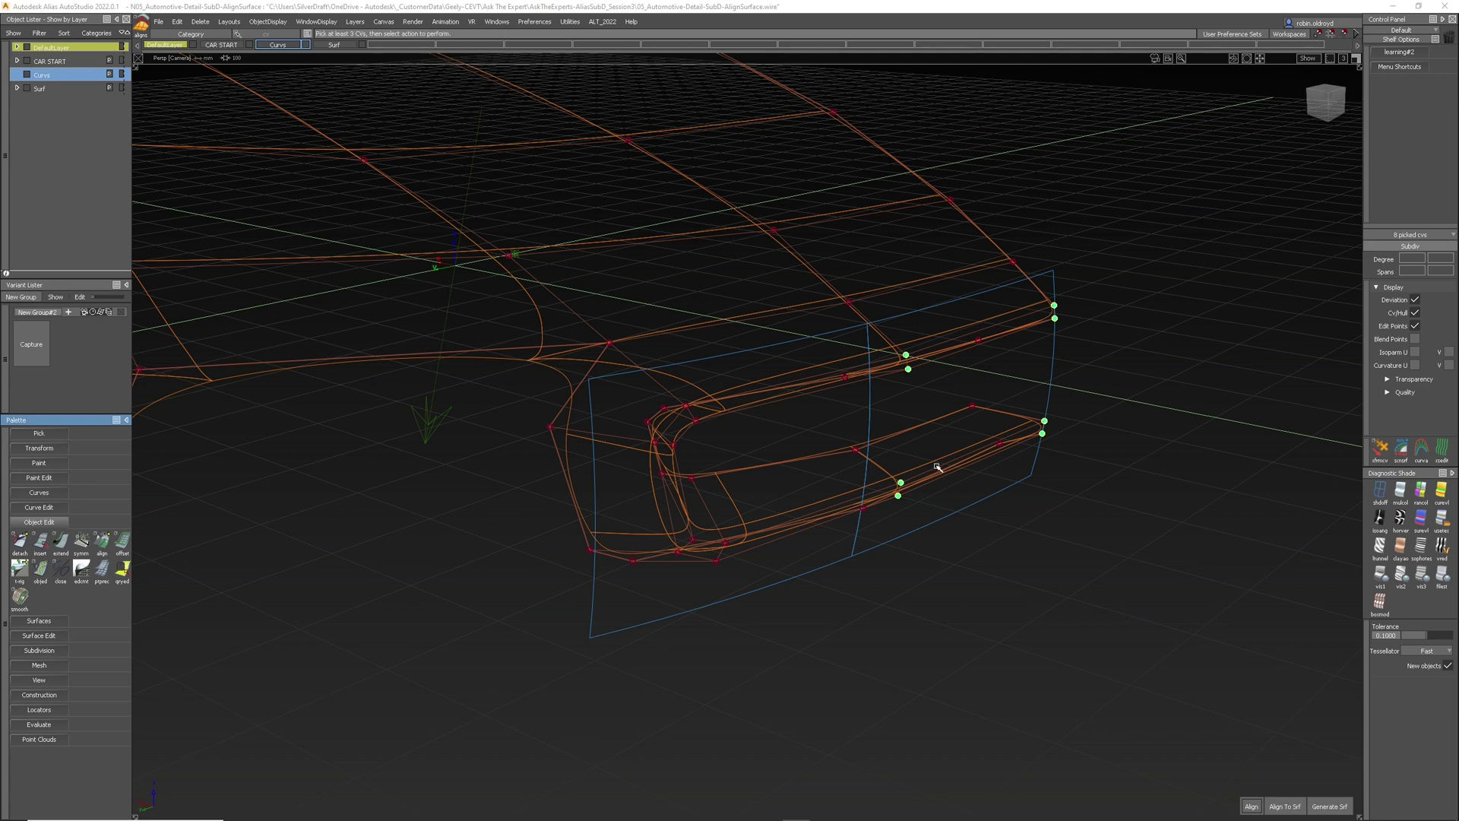
left_click(1046, 275)
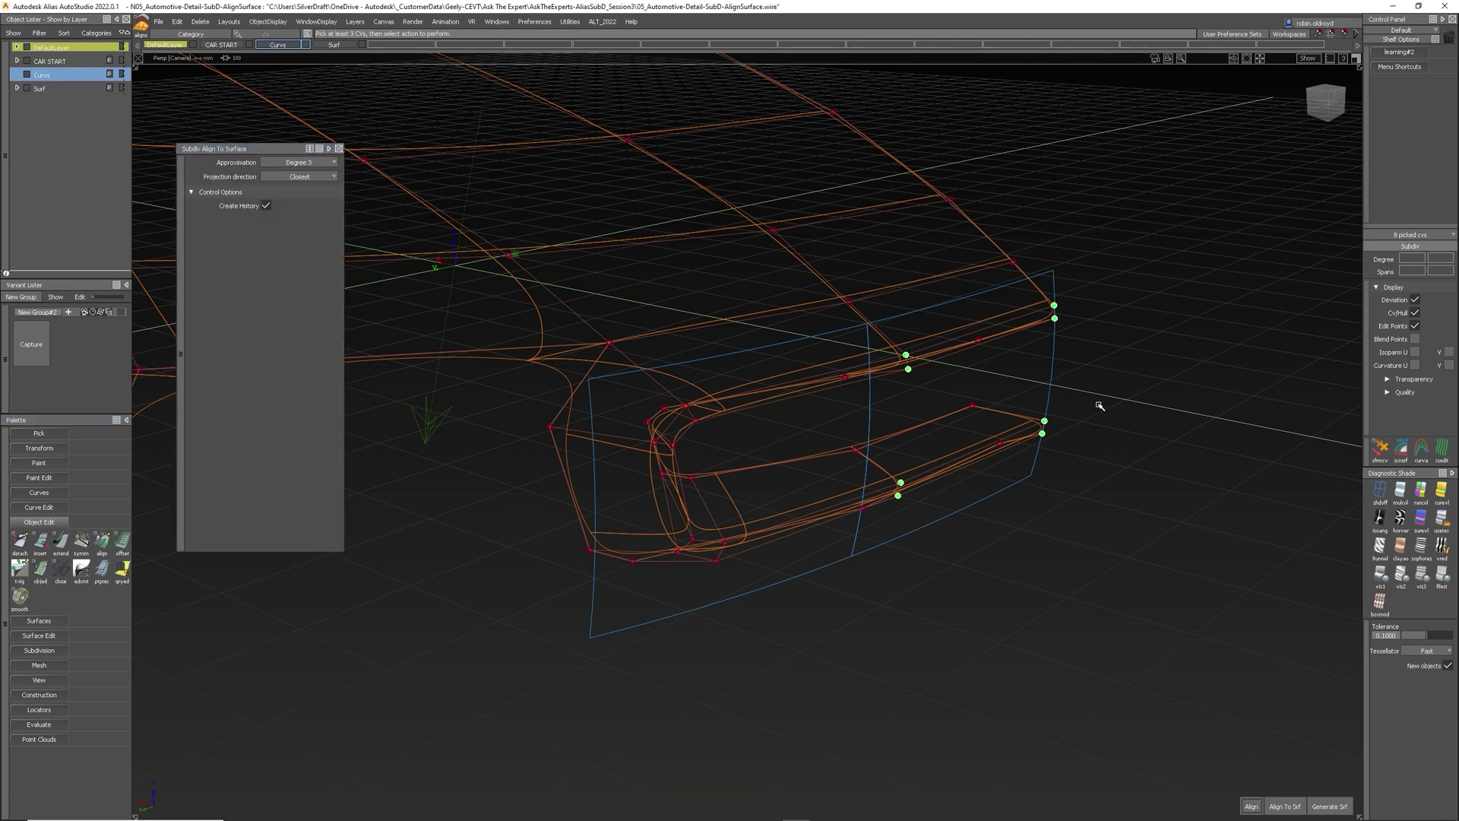
left_click(1286, 805)
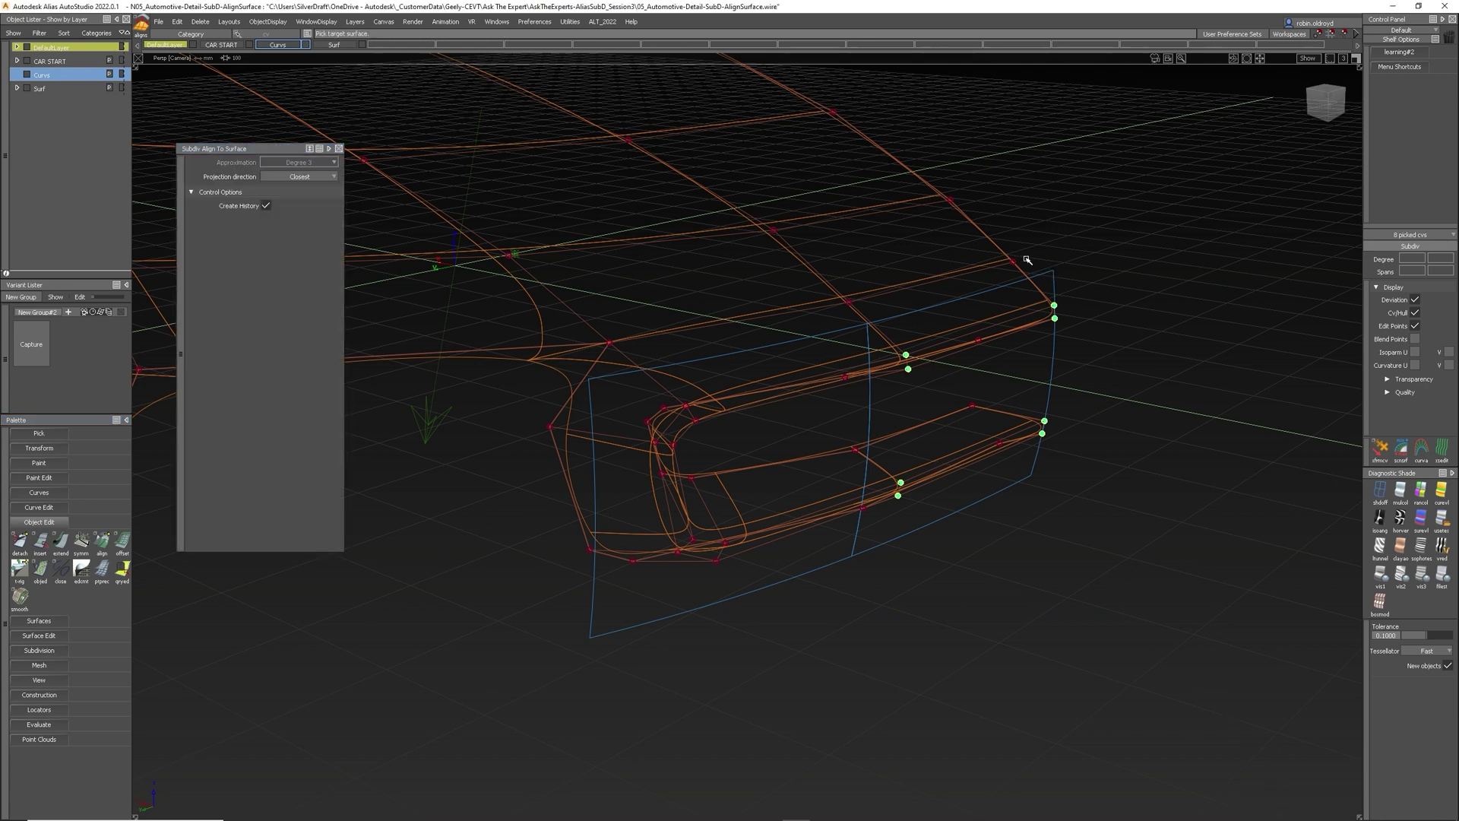
left_click(1047, 273)
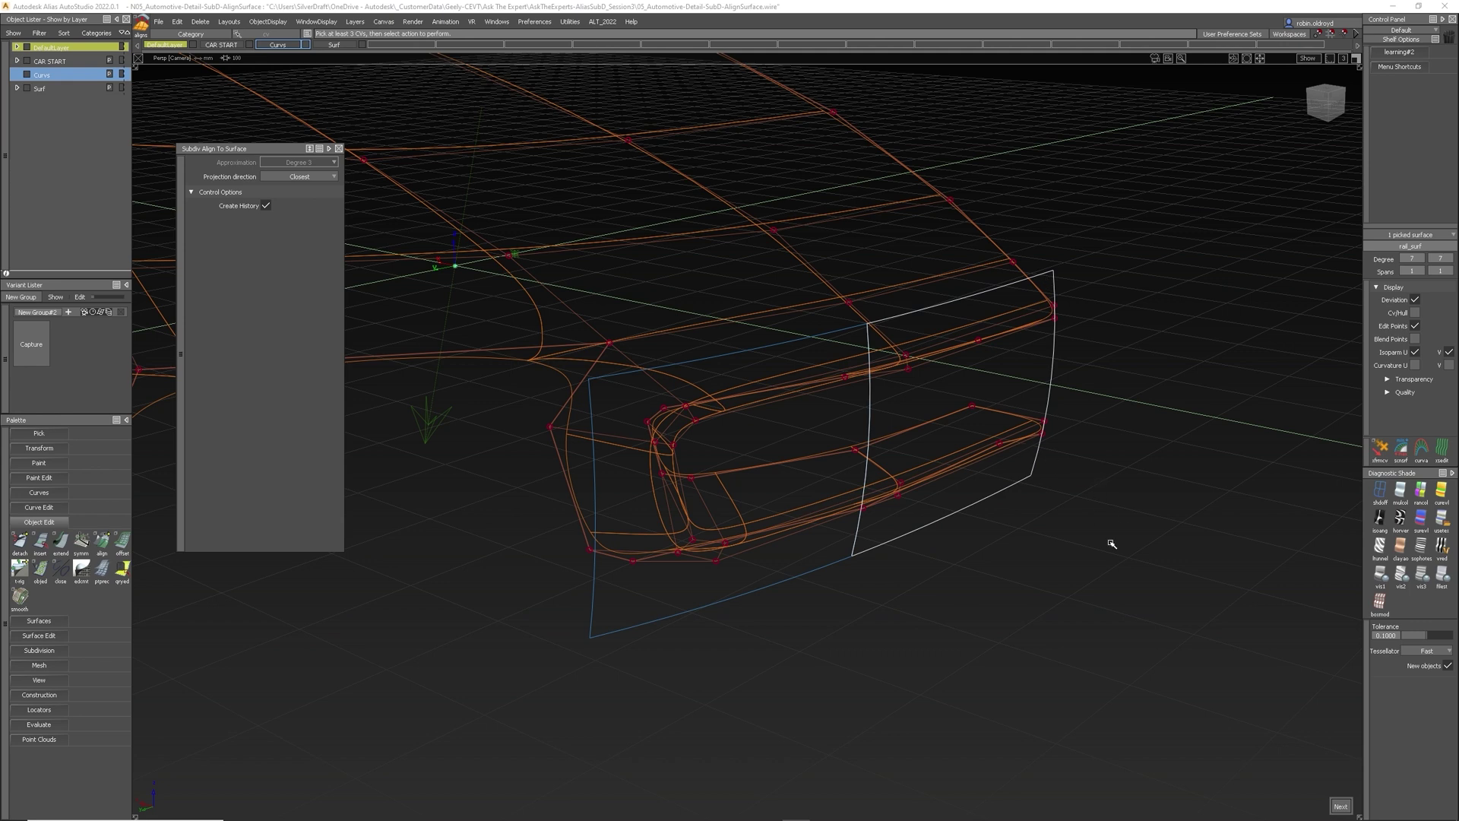
left_click(1341, 806)
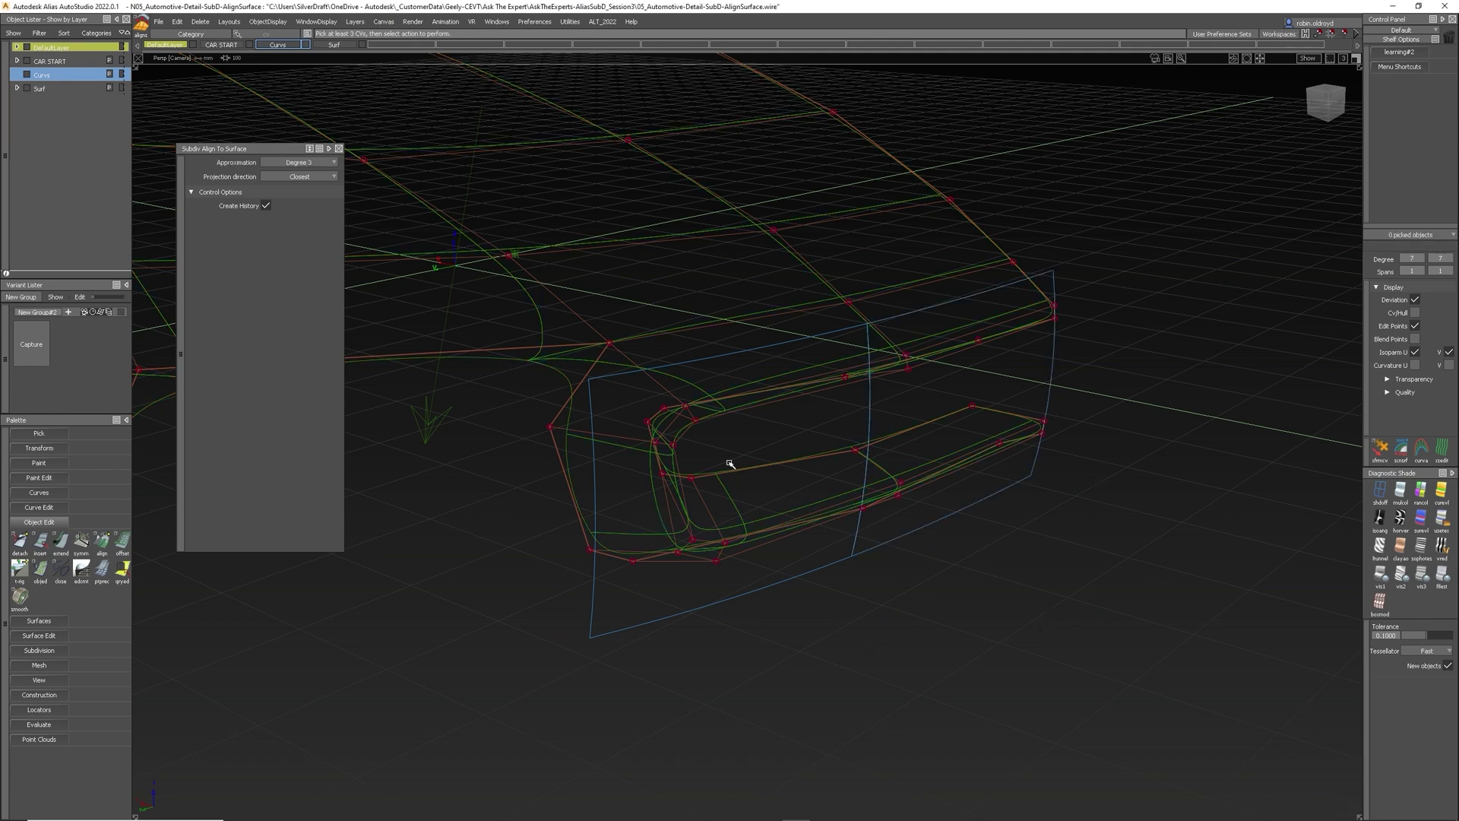
Align the eight CVs around the opening's outer corner to the outer detached surface piece, keeping construction history.
left_click_drag(736, 407, 872, 371, "ctrl+shift")
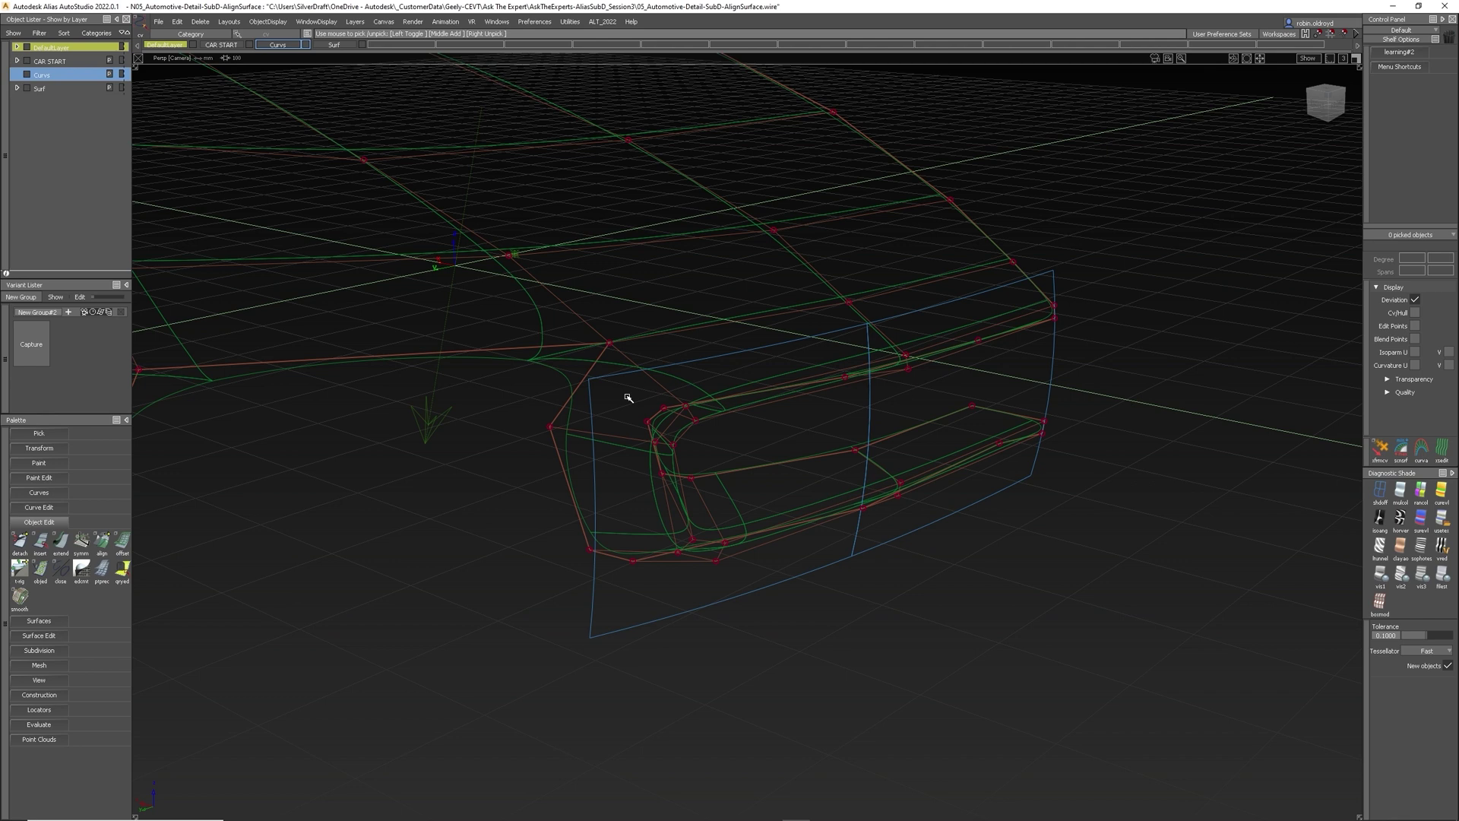
left_click_drag(629, 397, 749, 478)
left_click_drag(667, 517, 747, 579)
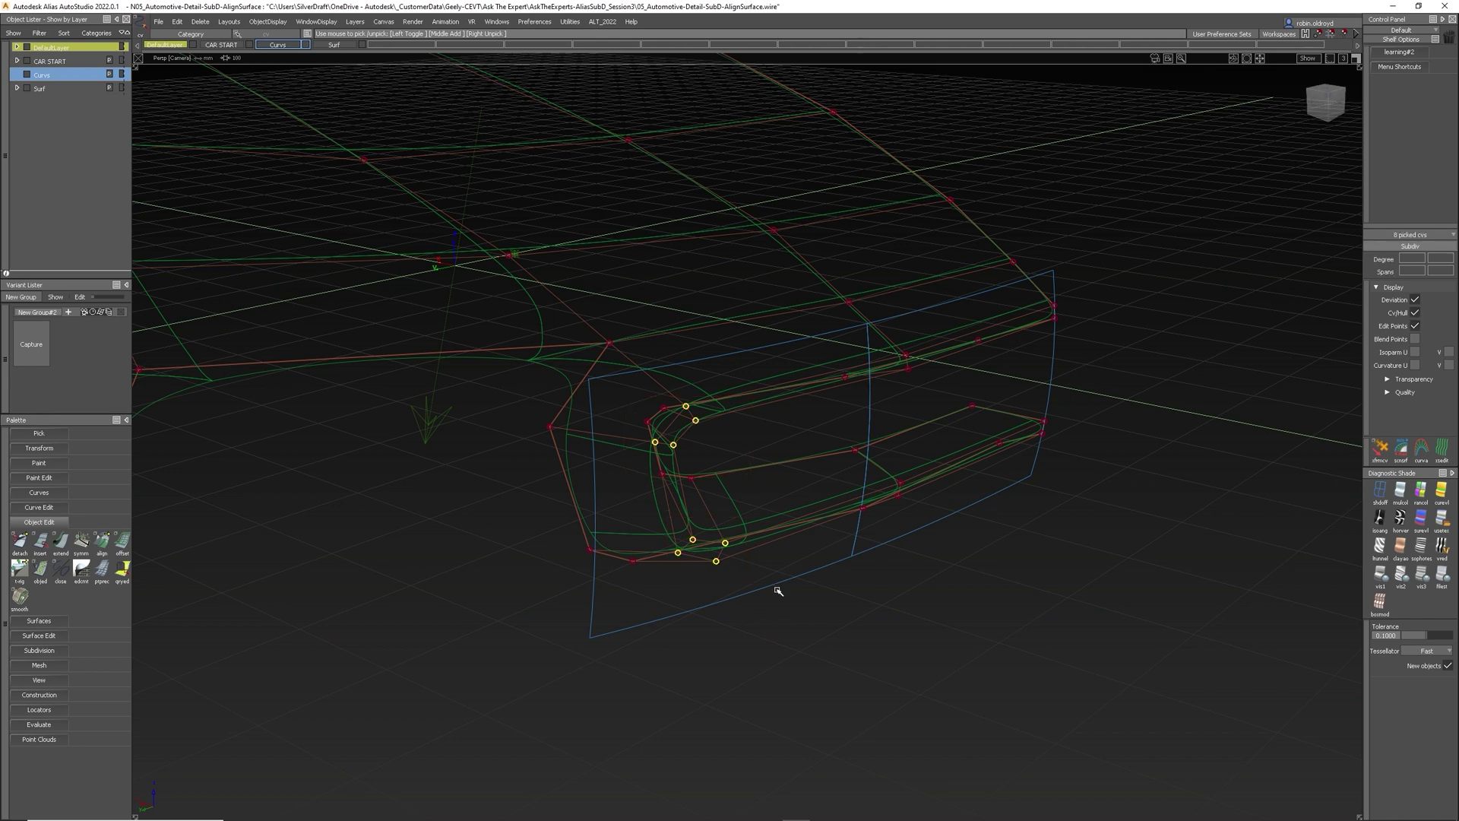
left_click(38, 650)
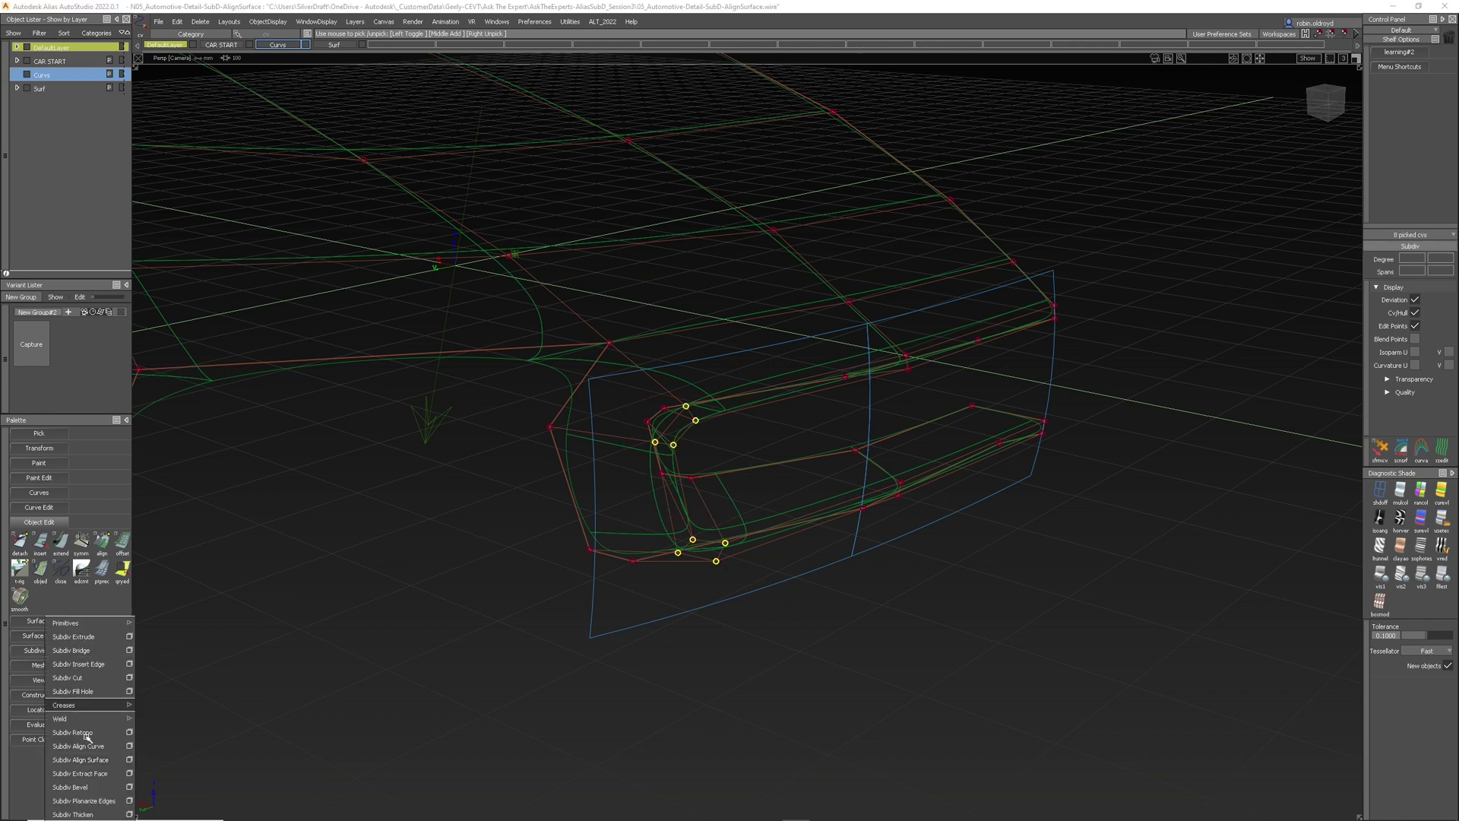
left_click(102, 759)
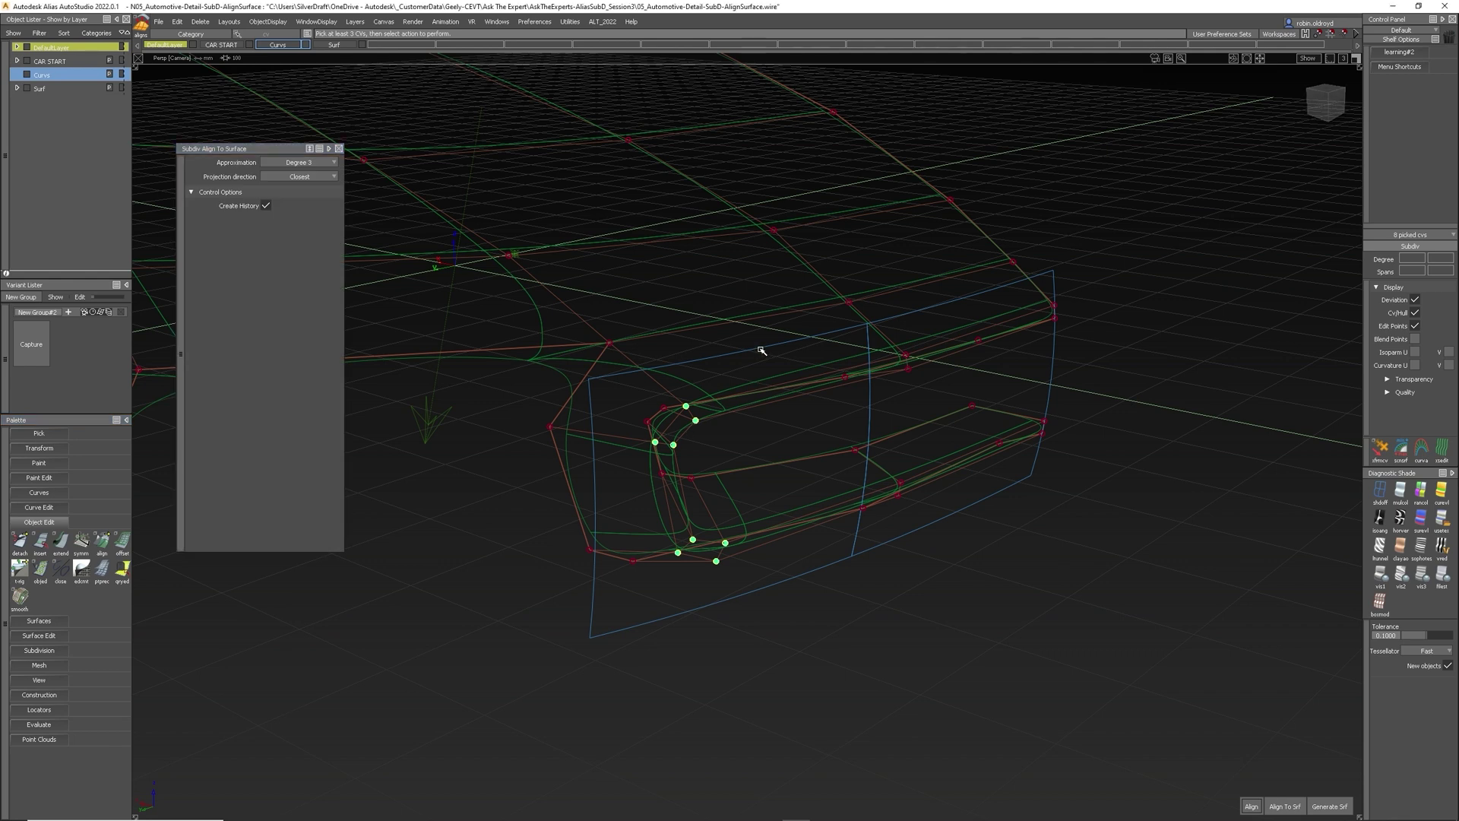
left_click(1285, 806)
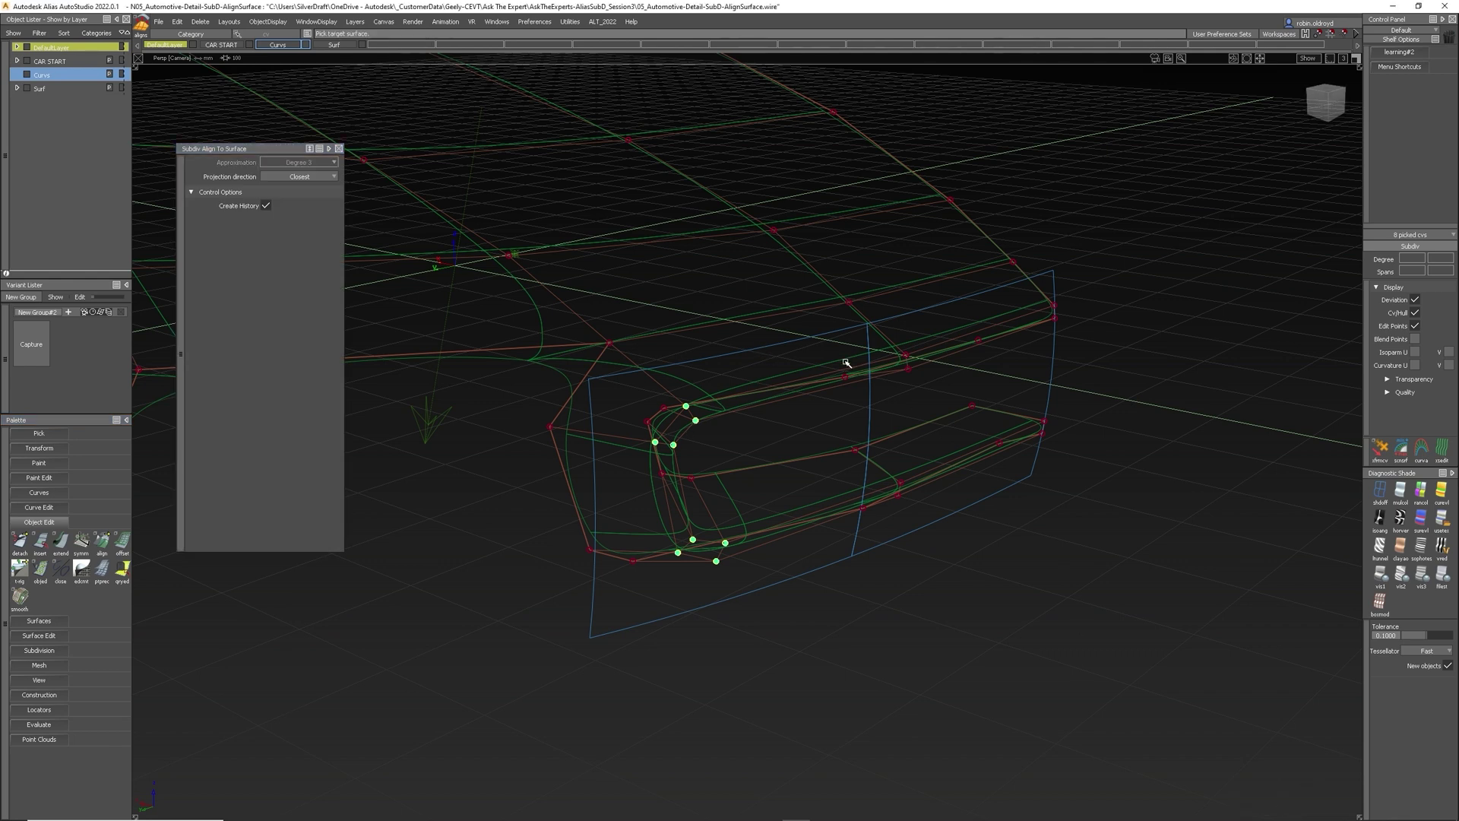
left_click(802, 340)
left_click(838, 403)
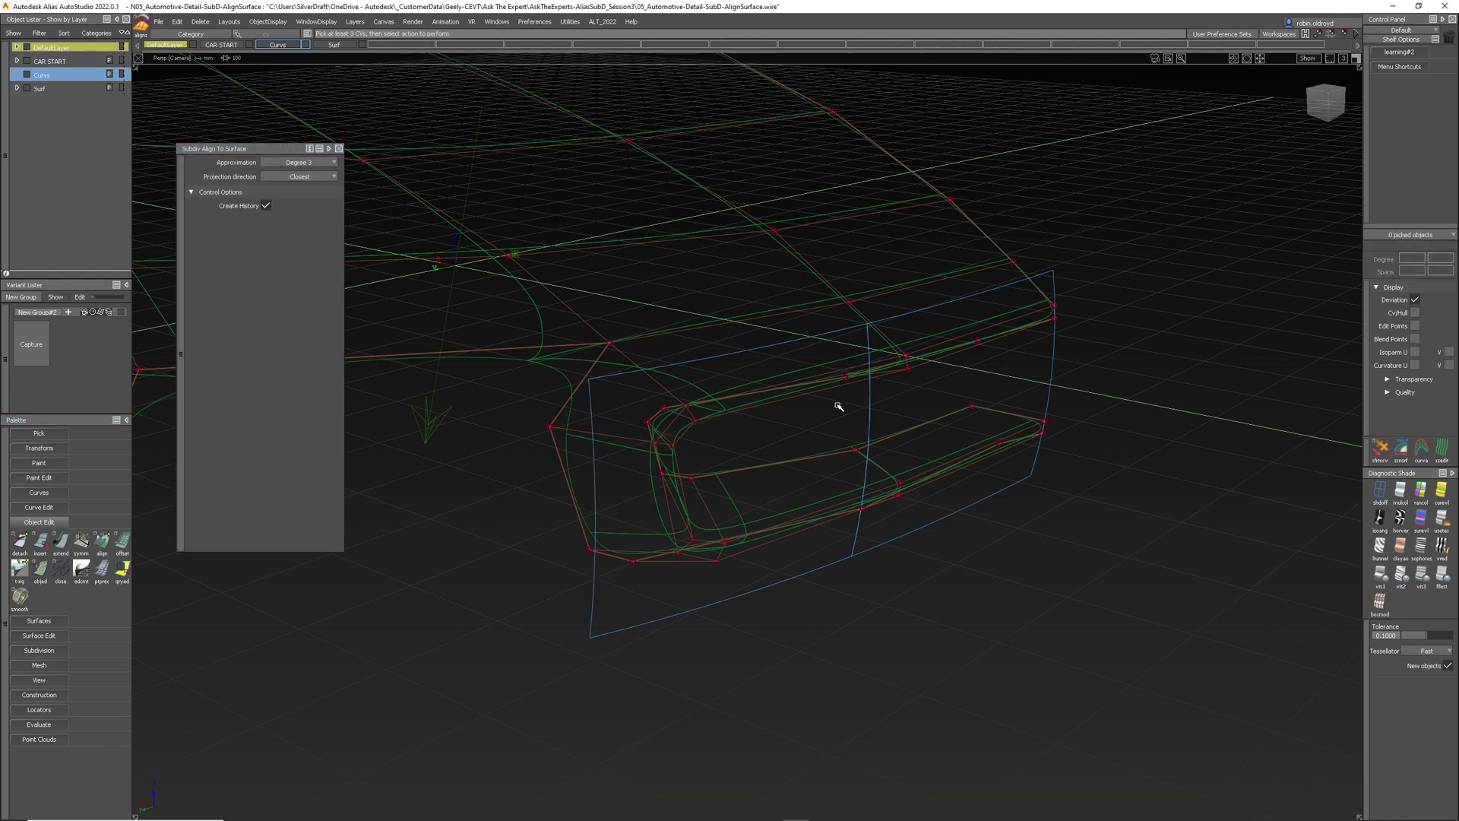
Move the surface piece nearest the car centreline slightly along one axis to test its aligned CVs, and undo the move.
left_click_drag(928, 257, 933, 288, "ctrl+shift")
left_click(944, 305)
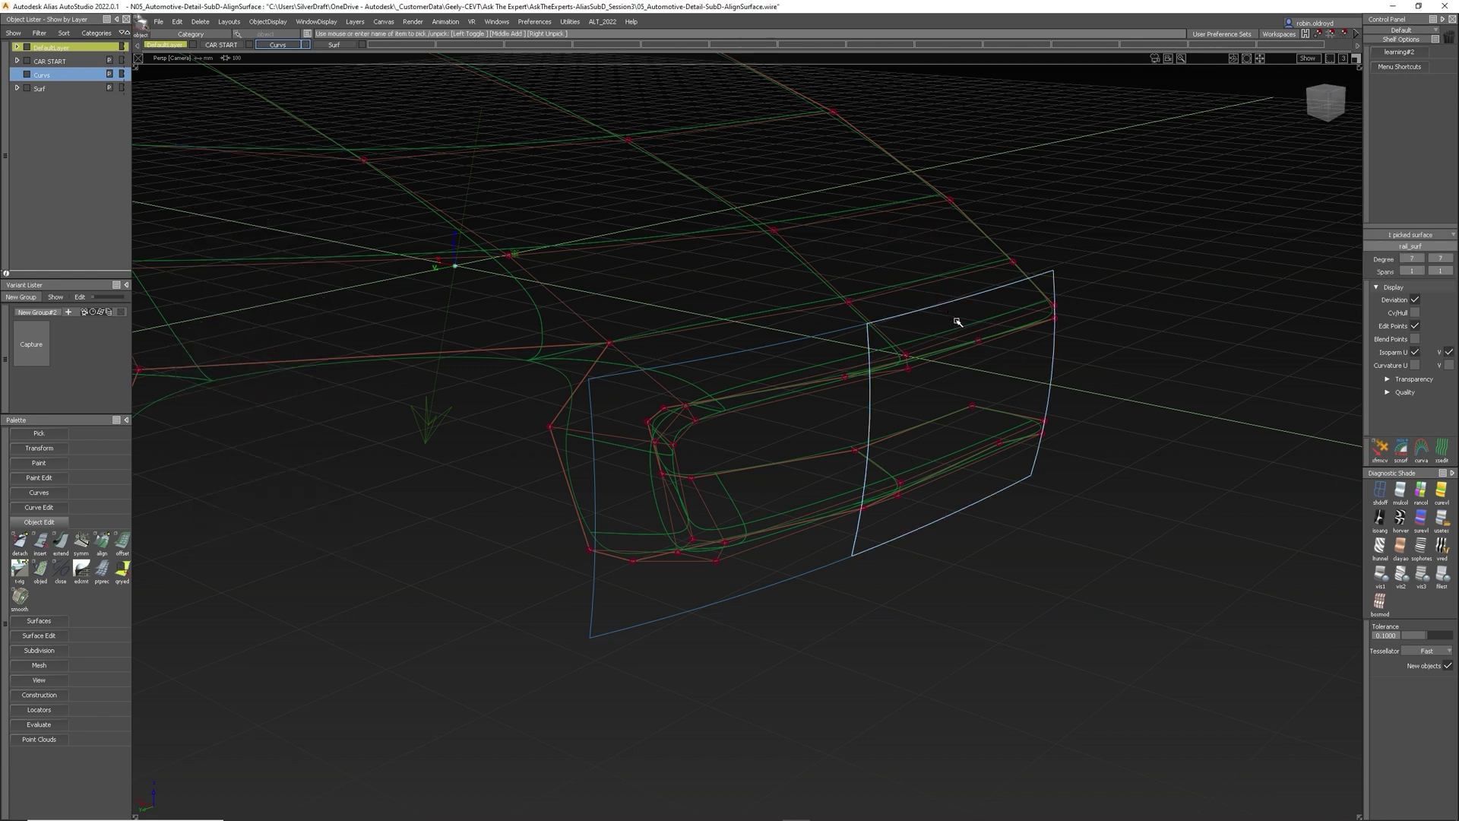
middle_click_drag(947, 318, 945, 290, "ctrl+shift")
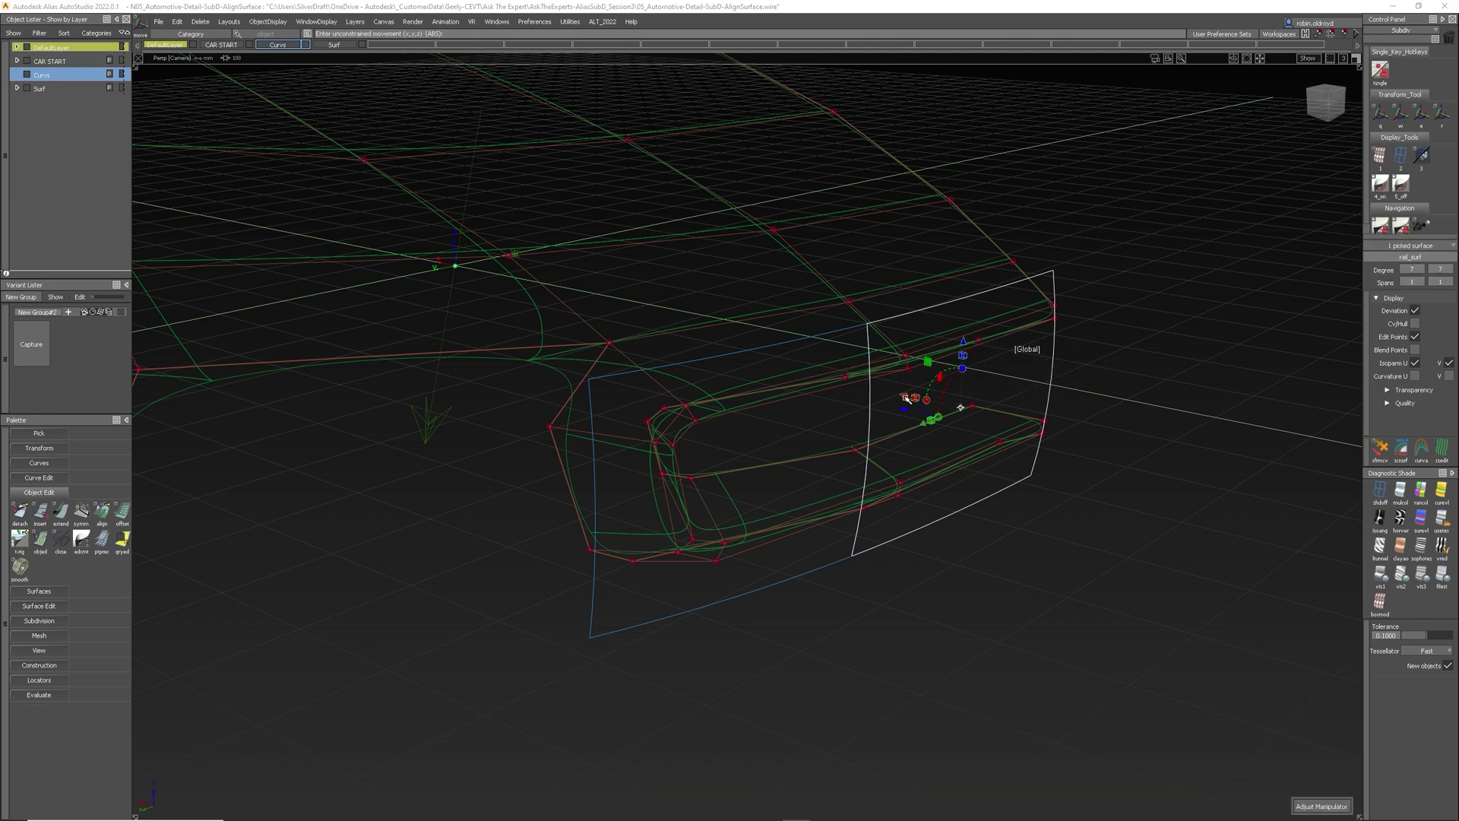
left_click_drag(907, 398, 916, 398)
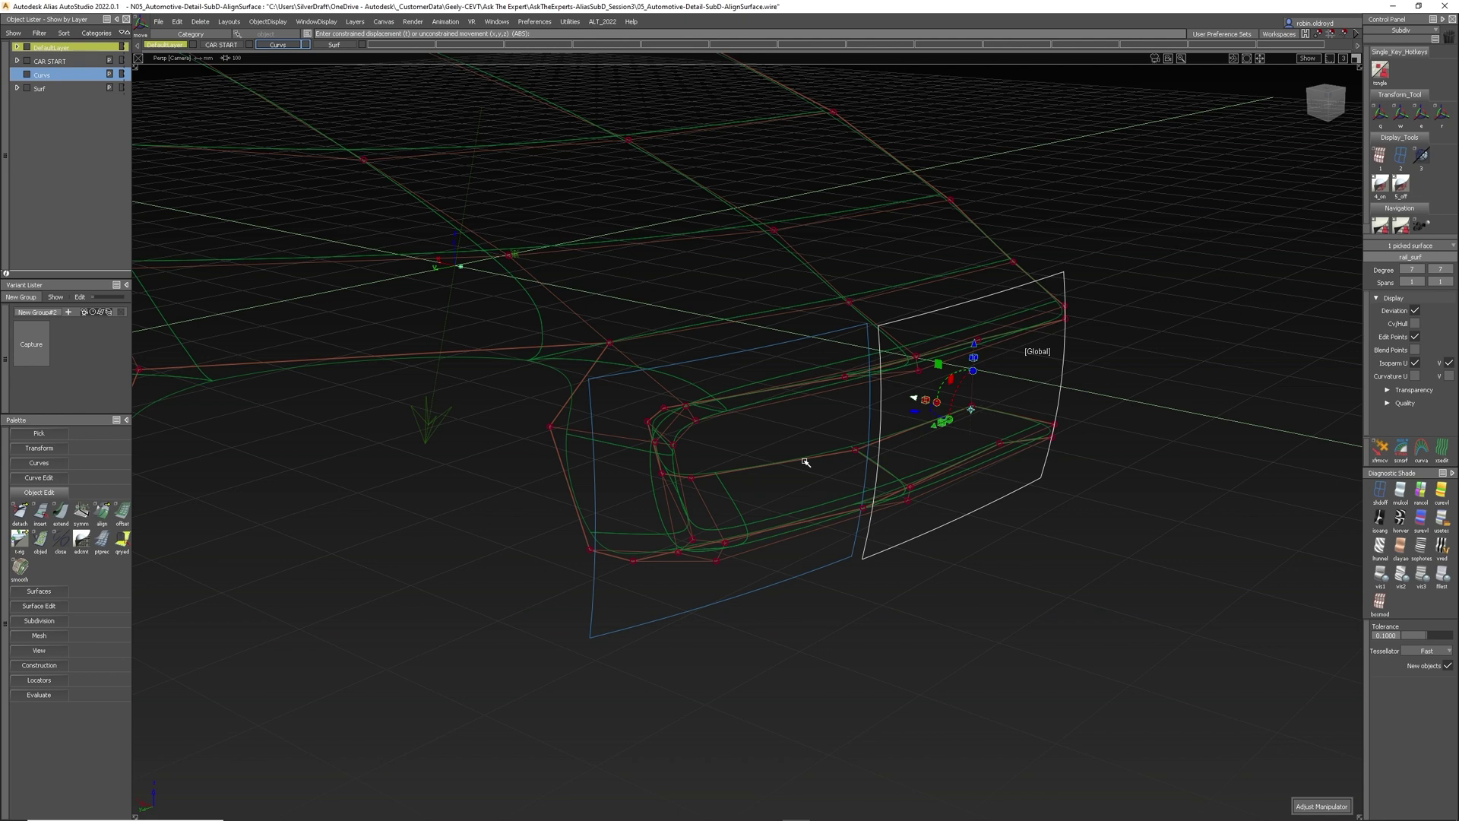
key("ctrl+z")
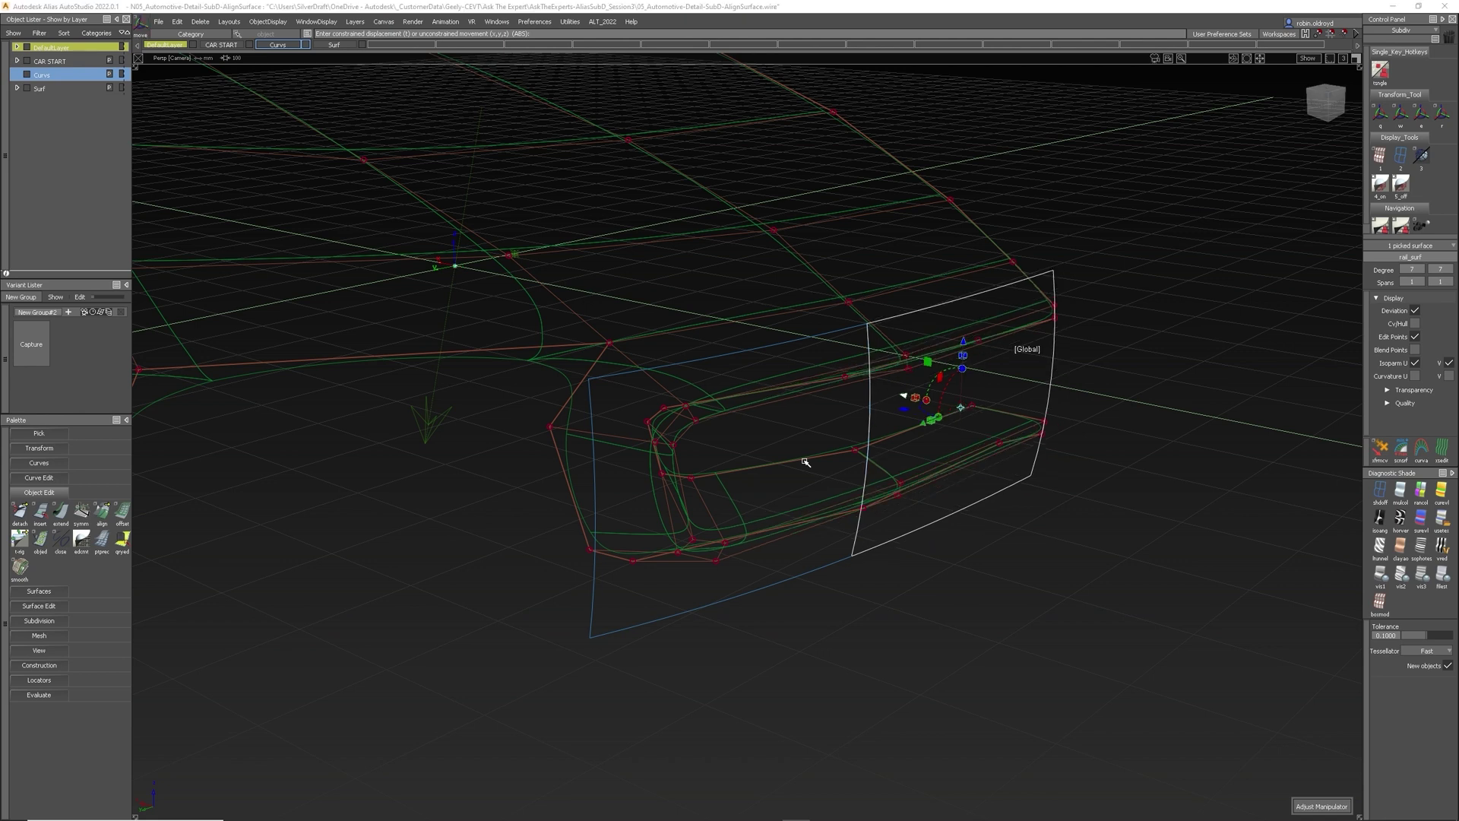
Move the outer surface piece along one axis away from the inner piece to shift its aligned corner CVs, and clear the selection.
left_click_drag(731, 310, 731, 292, "ctrl+shift")
left_click_drag(732, 332, 733, 347, "ctrl+shift")
left_click(741, 363)
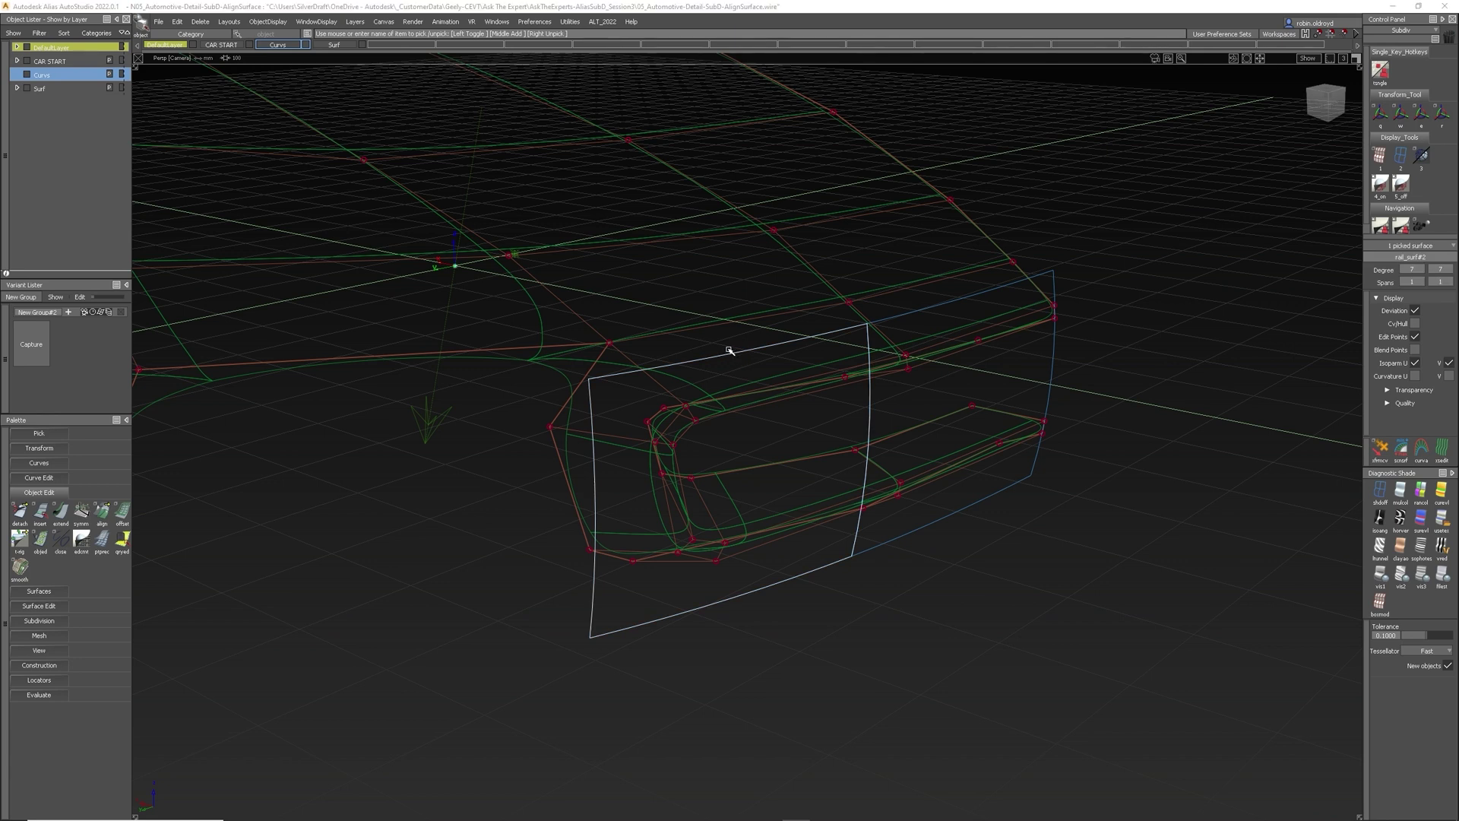
middle_click_drag(729, 348, 726, 326, "ctrl+shift")
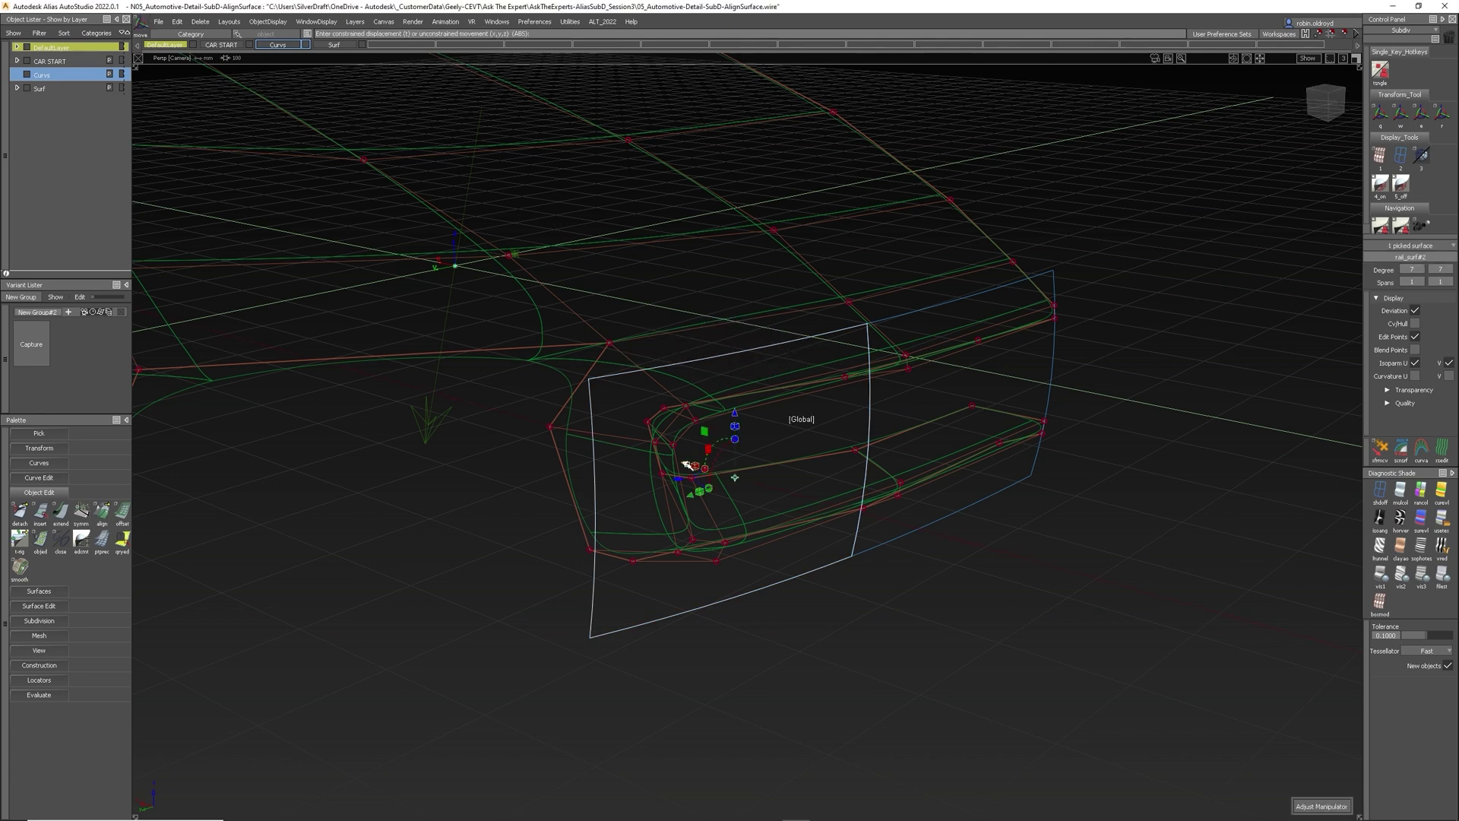
left_click_drag(692, 466, 666, 452)
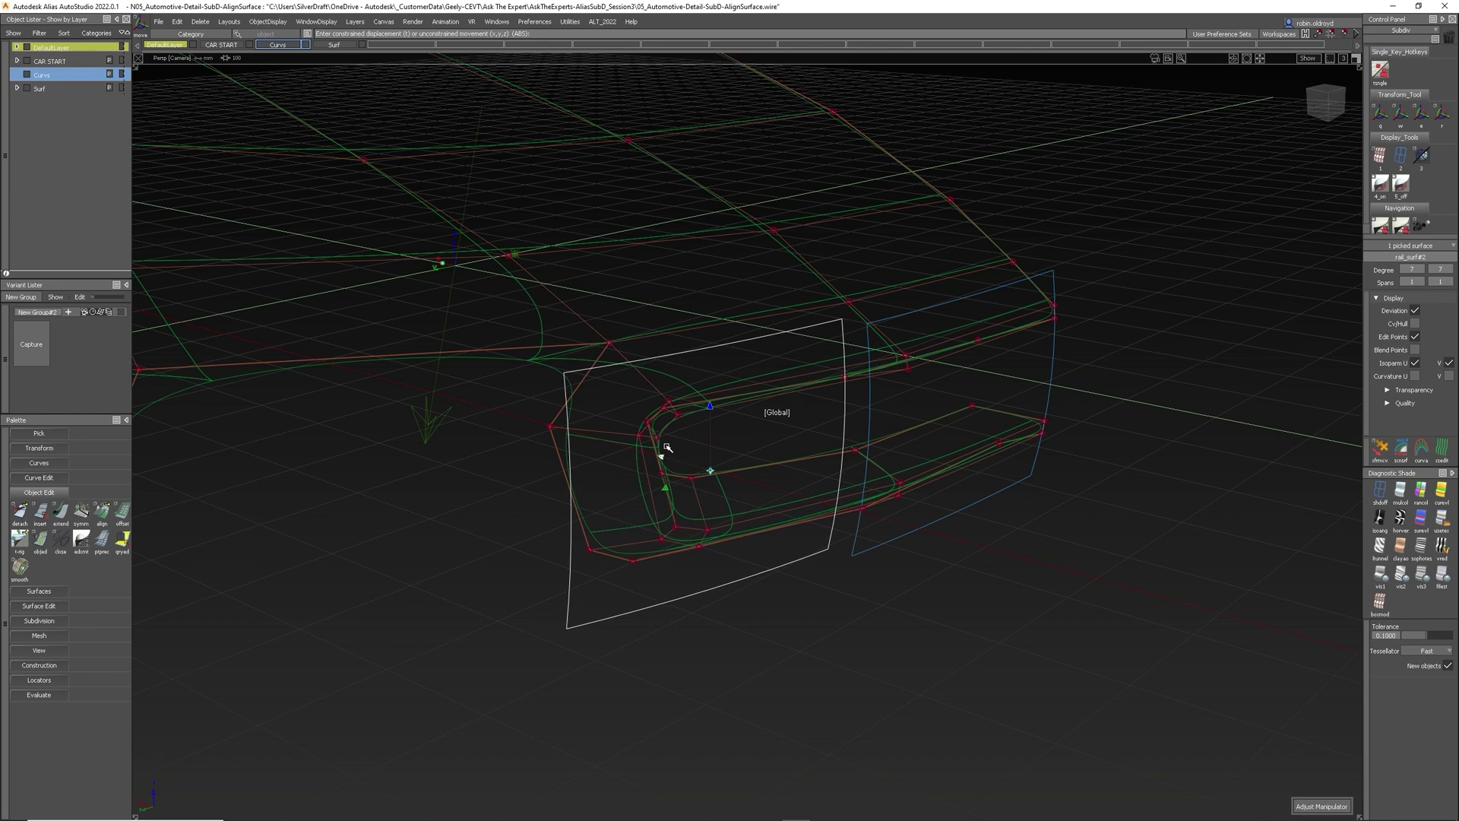
left_click_drag(861, 498, 871, 345, "ctrl+shift")
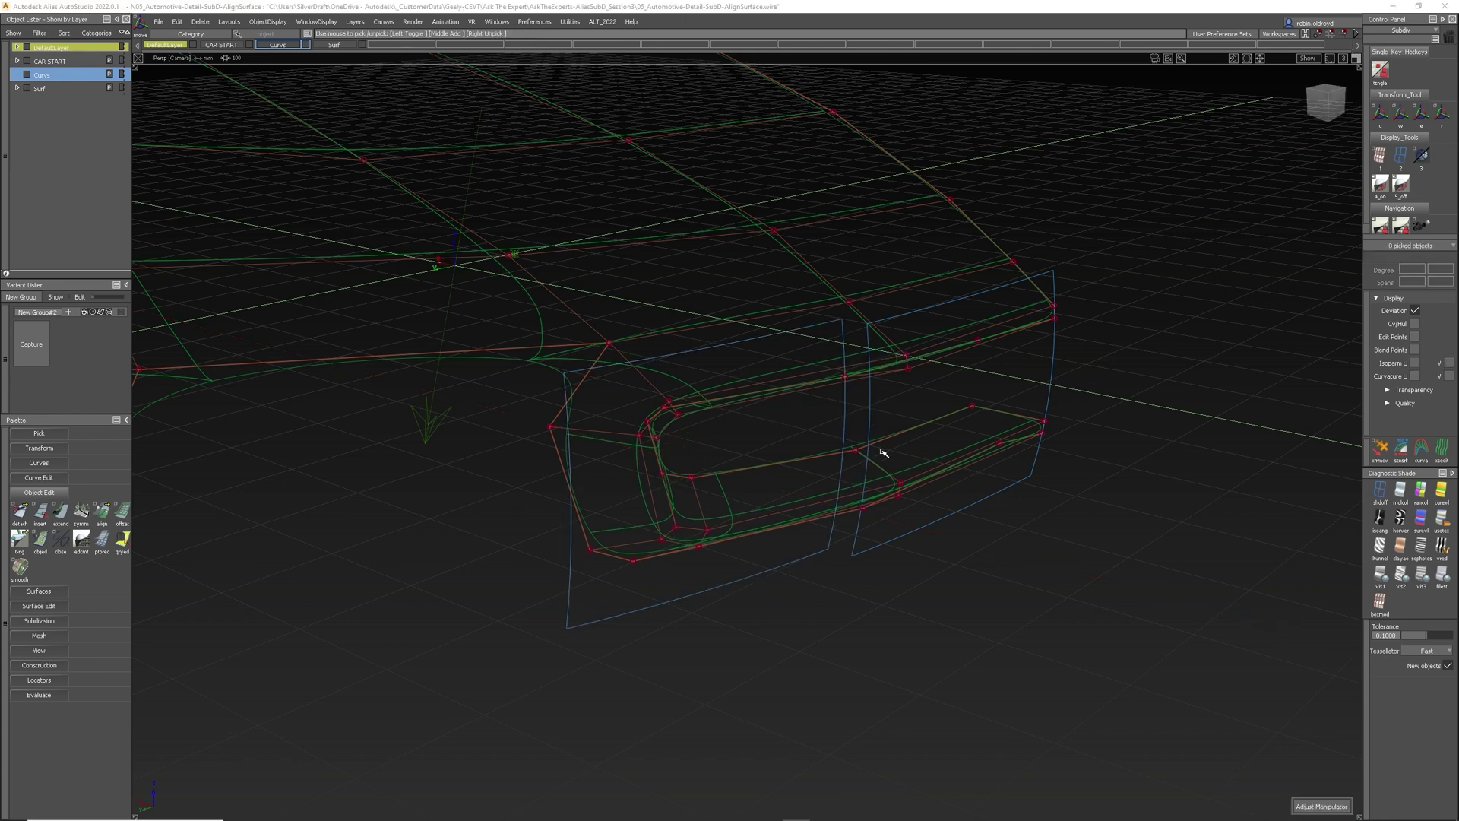
Delete the SubD surface-alignment history item that controls the eight outer-corner CVs from the Construction History View.
left_click(1306, 34)
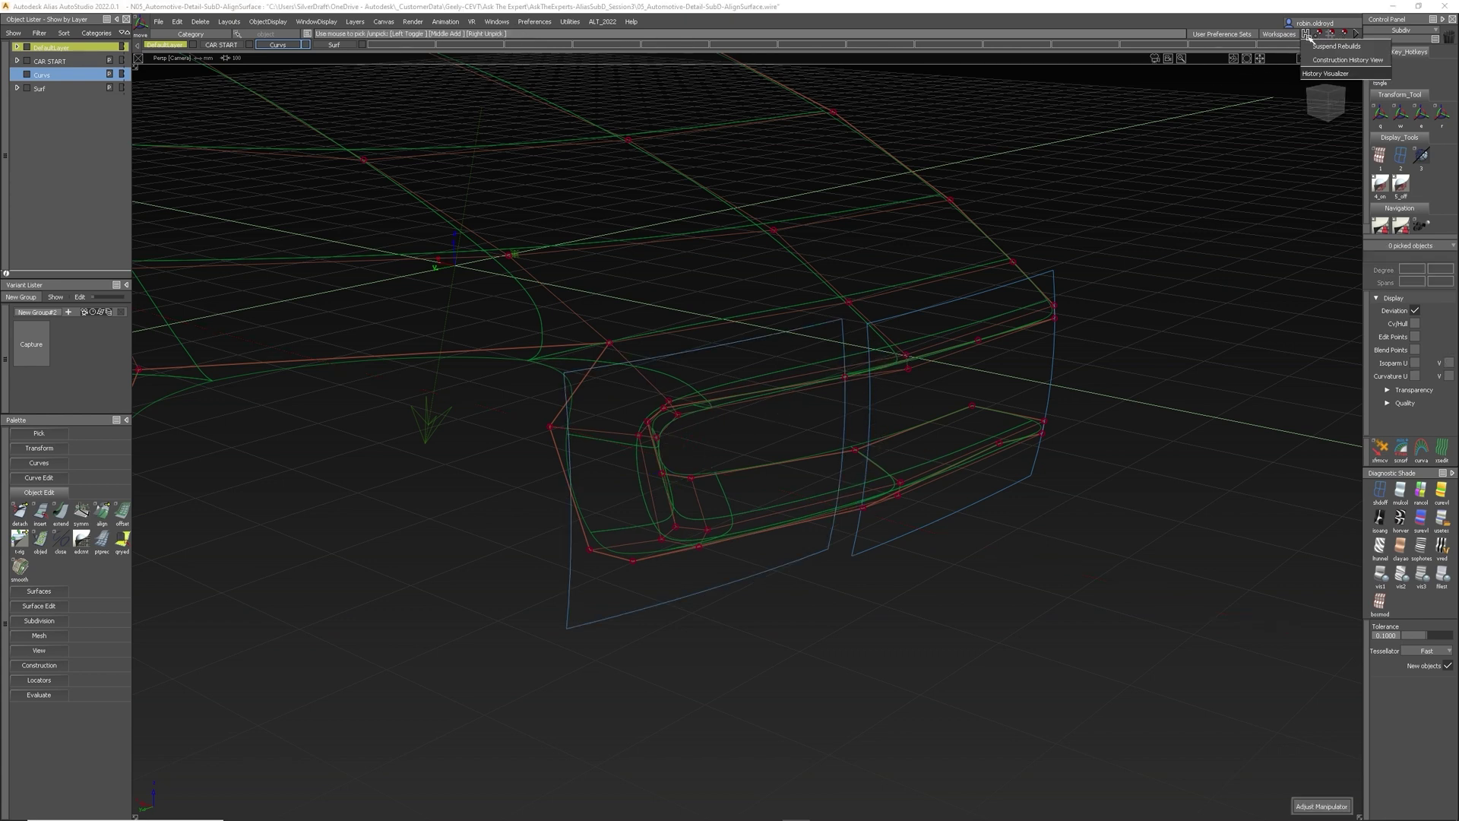
left_click(1318, 59)
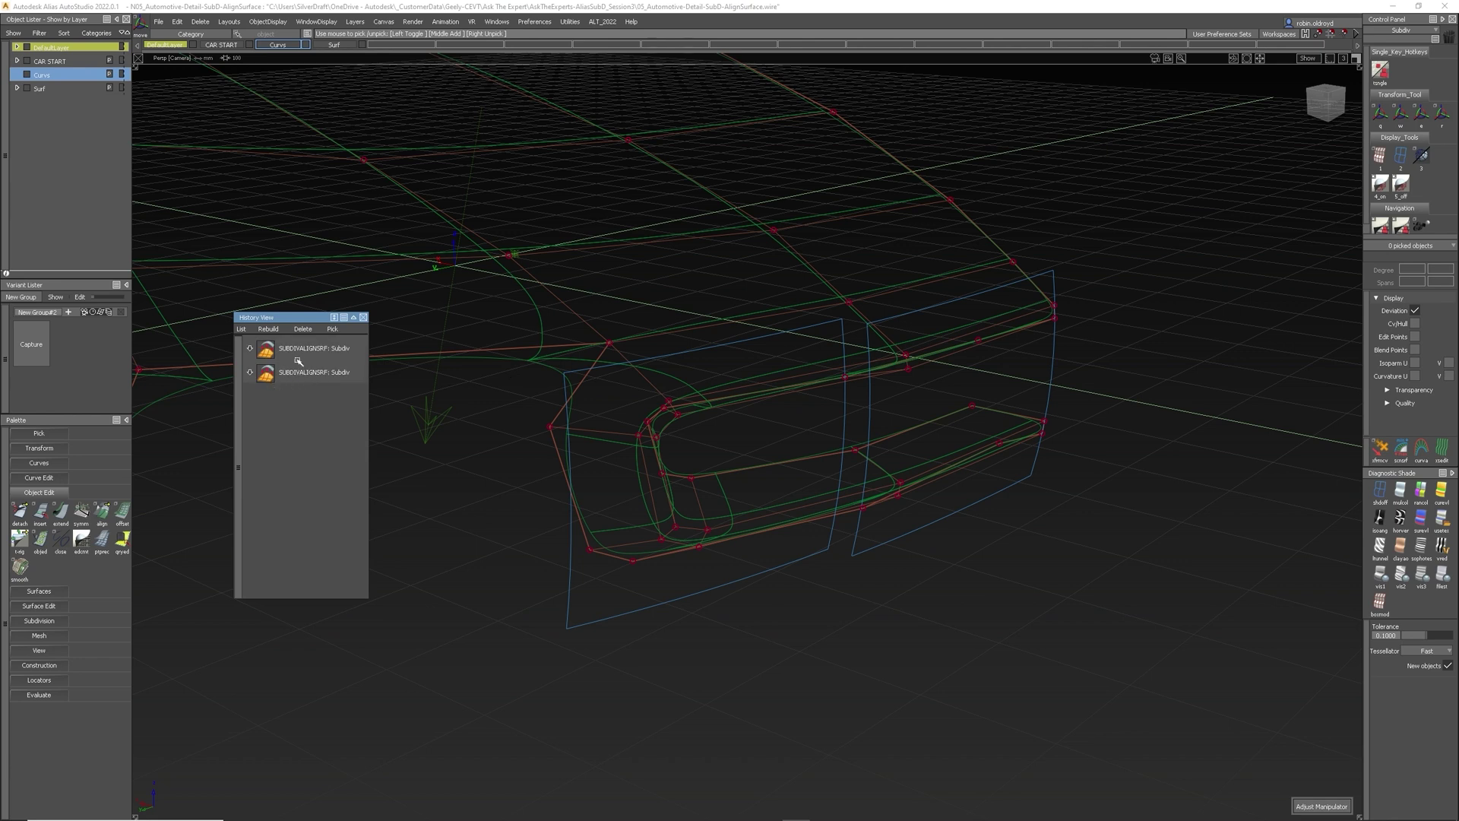
left_click(310, 374)
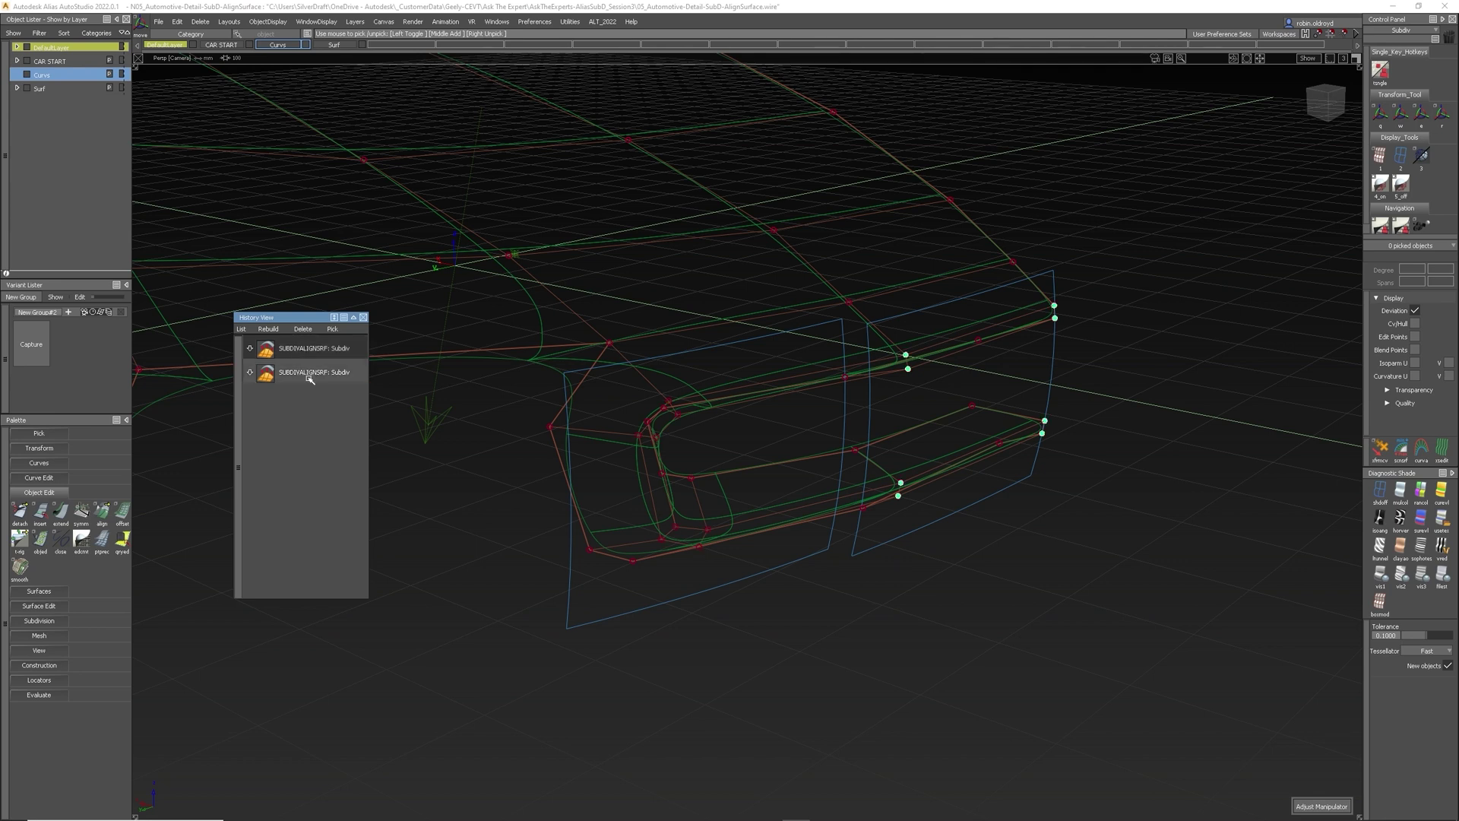
left_click(310, 375)
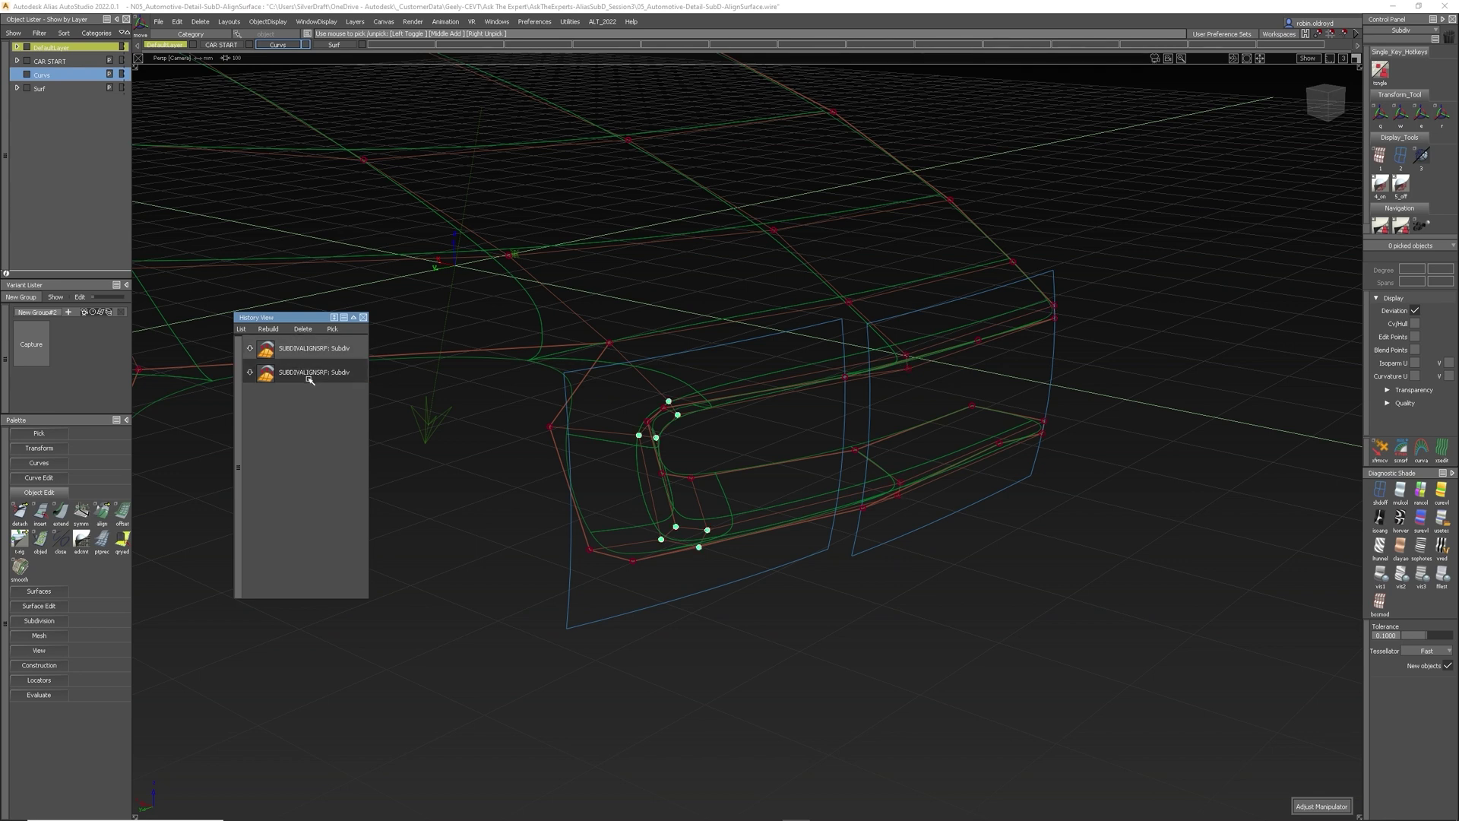
left_click(302, 329)
left_click(308, 342)
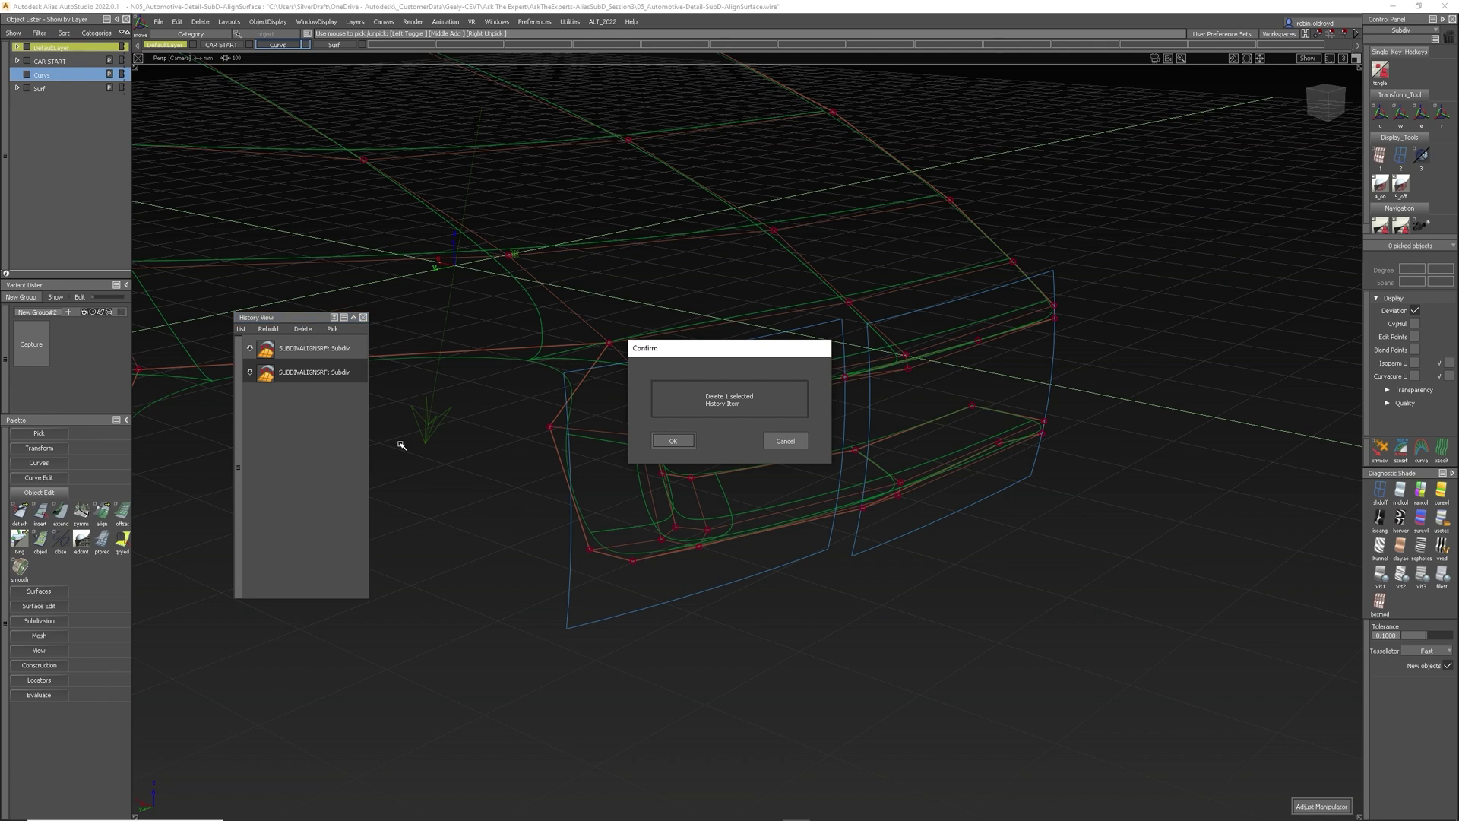
left_click(673, 441)
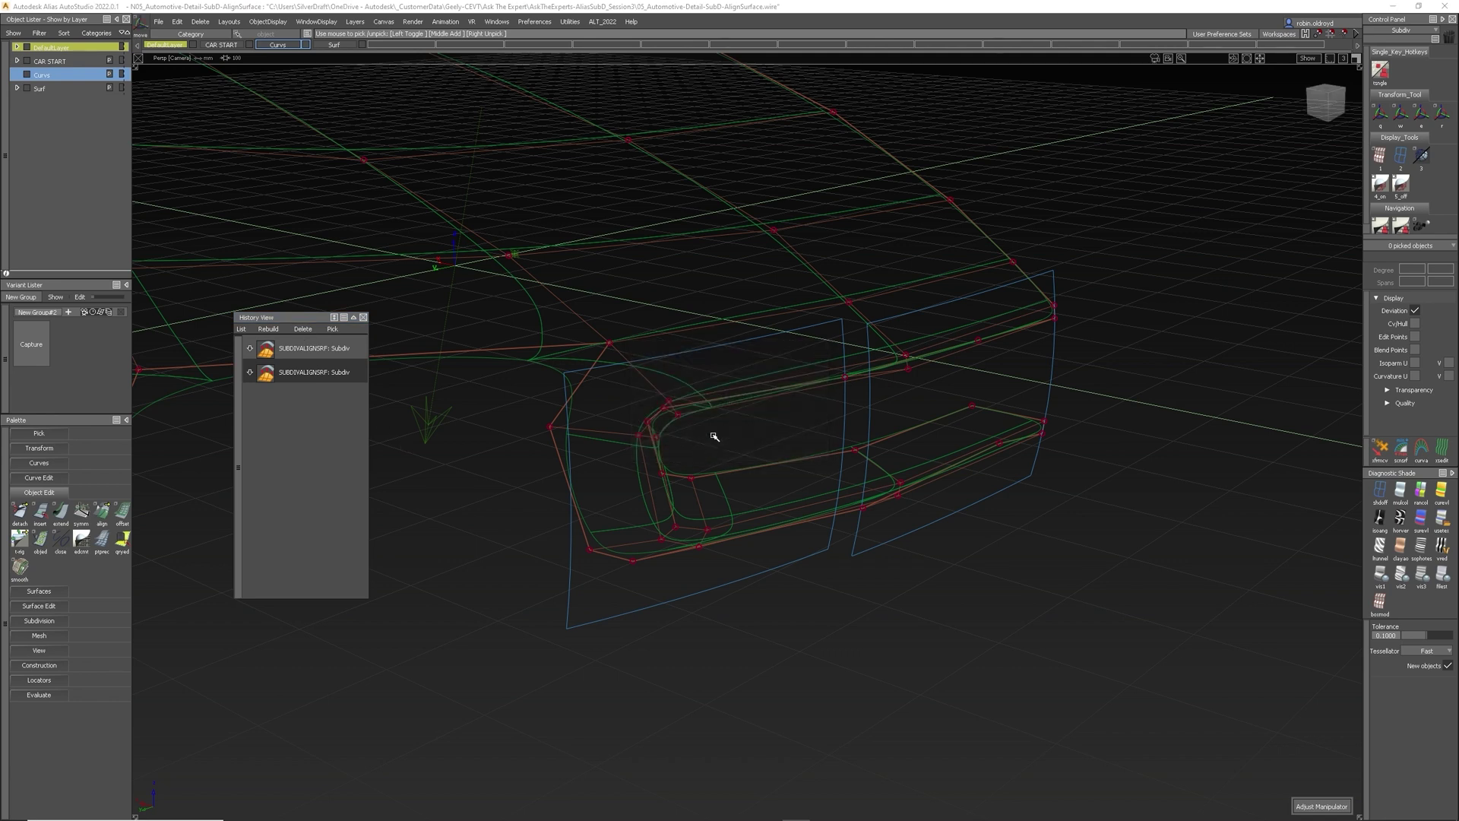
Move the outer surface piece slightly further to test whether the corner CVs follow it, and clear the selection.
left_click(762, 338)
left_click_drag(700, 326, 654, 270, "ctrl+shift")
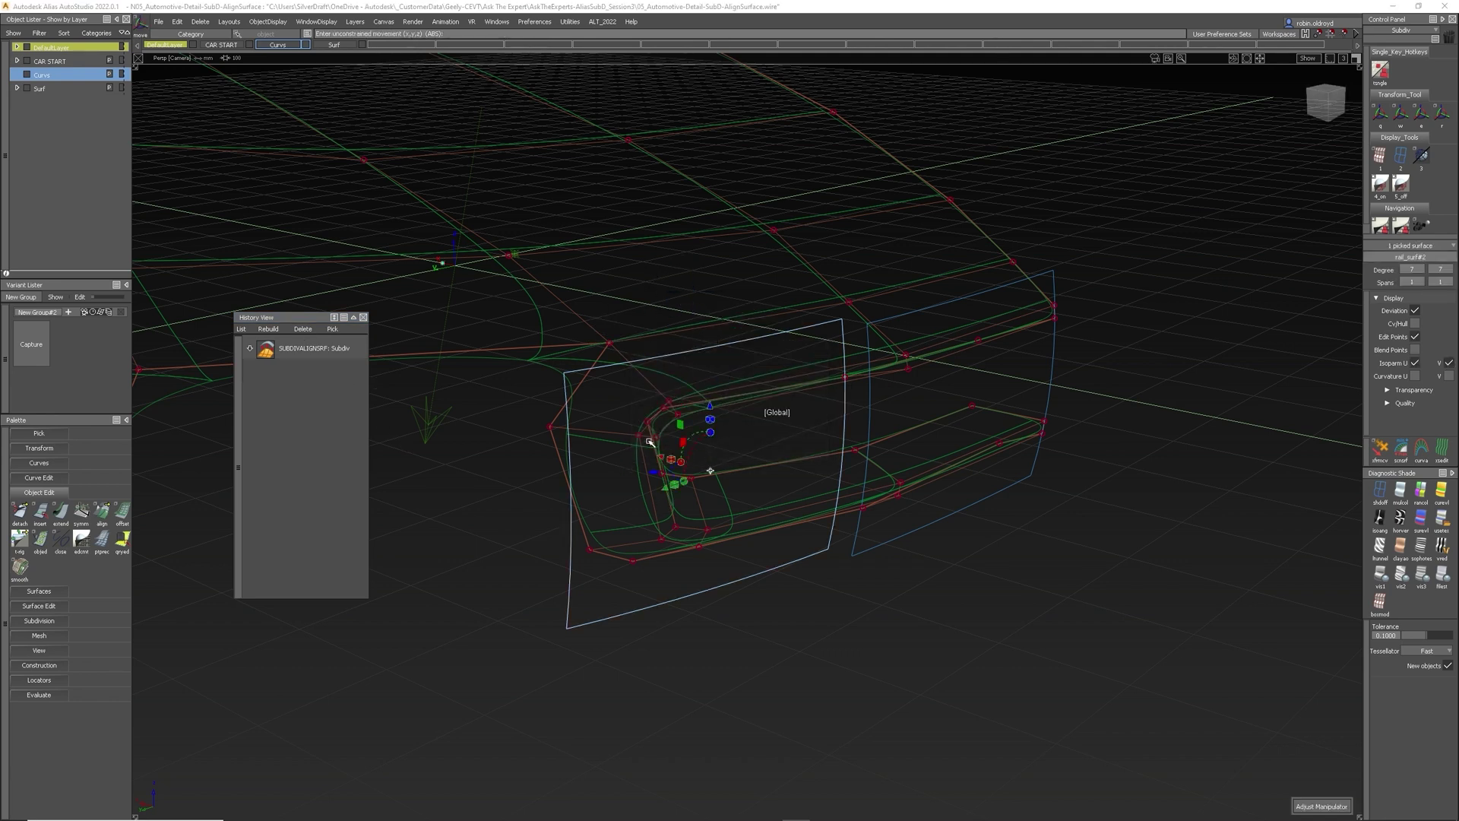
mouse_move(661, 457)
left_mouse_down()
mouse_move(676, 462)
mouse_move(657, 456)
left_mouse_up()
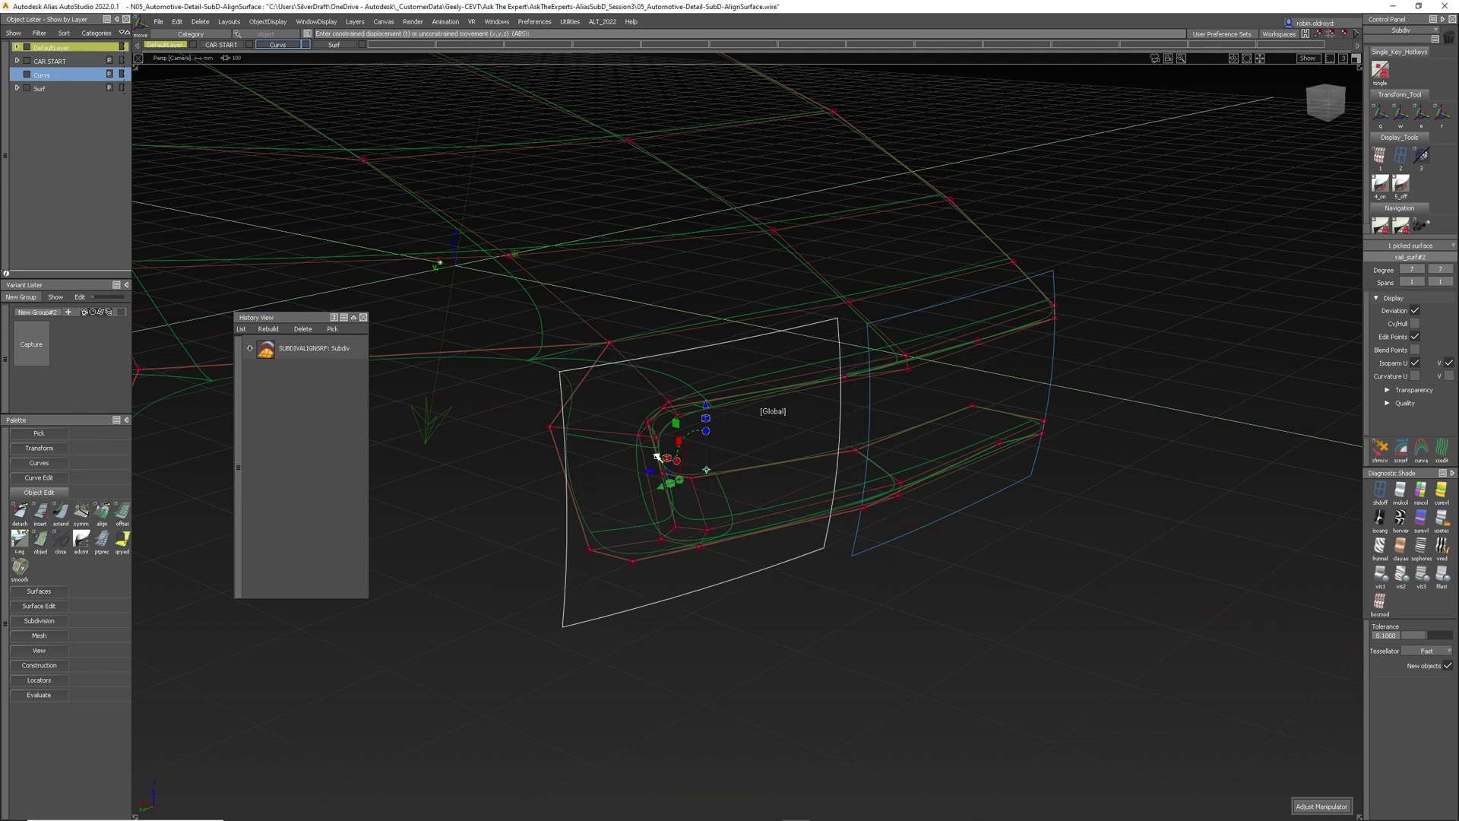
left_click_drag(843, 511, 900, 426, "ctrl+shift")
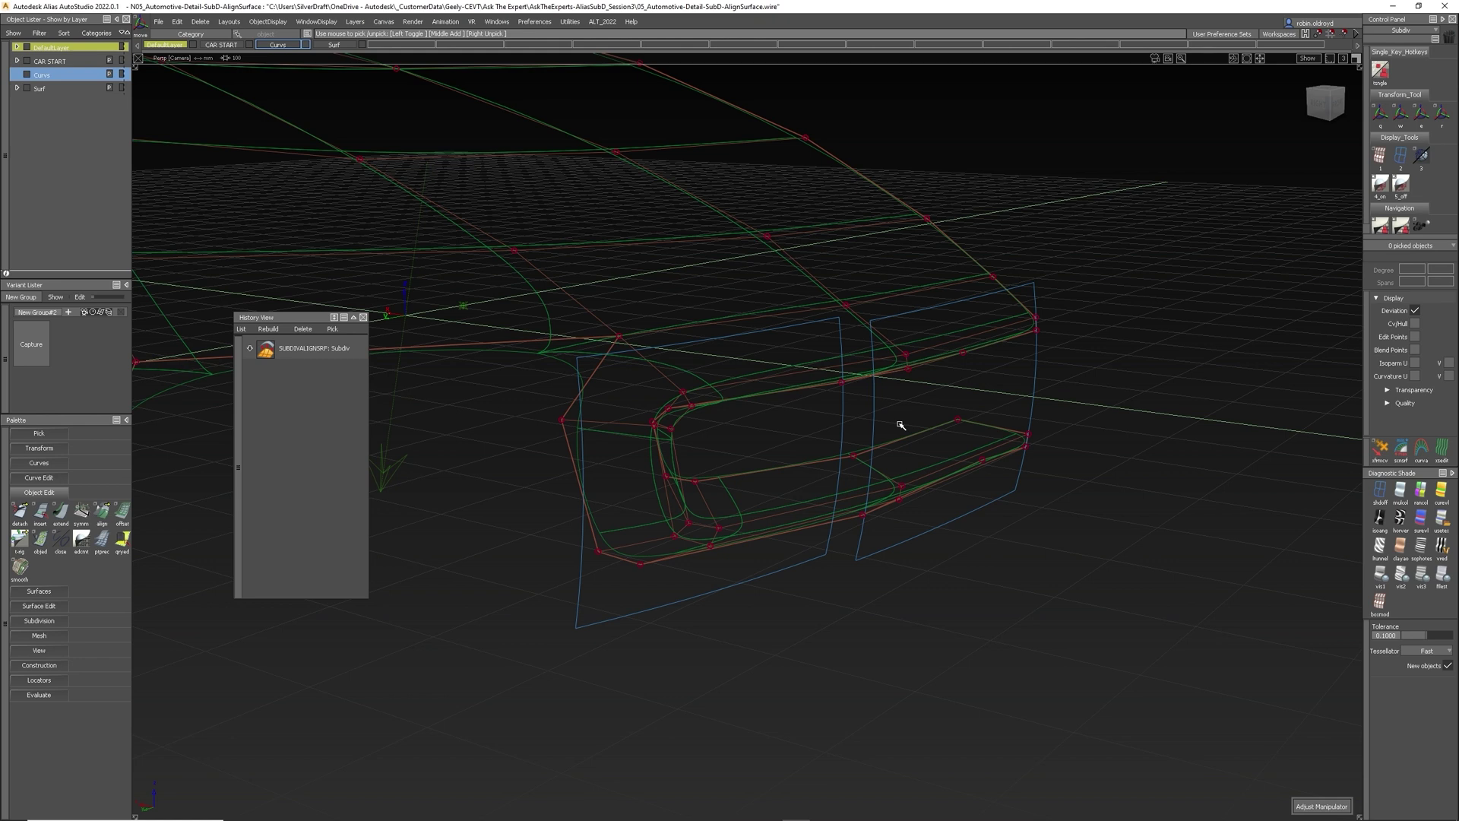
left_click_drag(921, 400, 864, 471, "alt+shift")
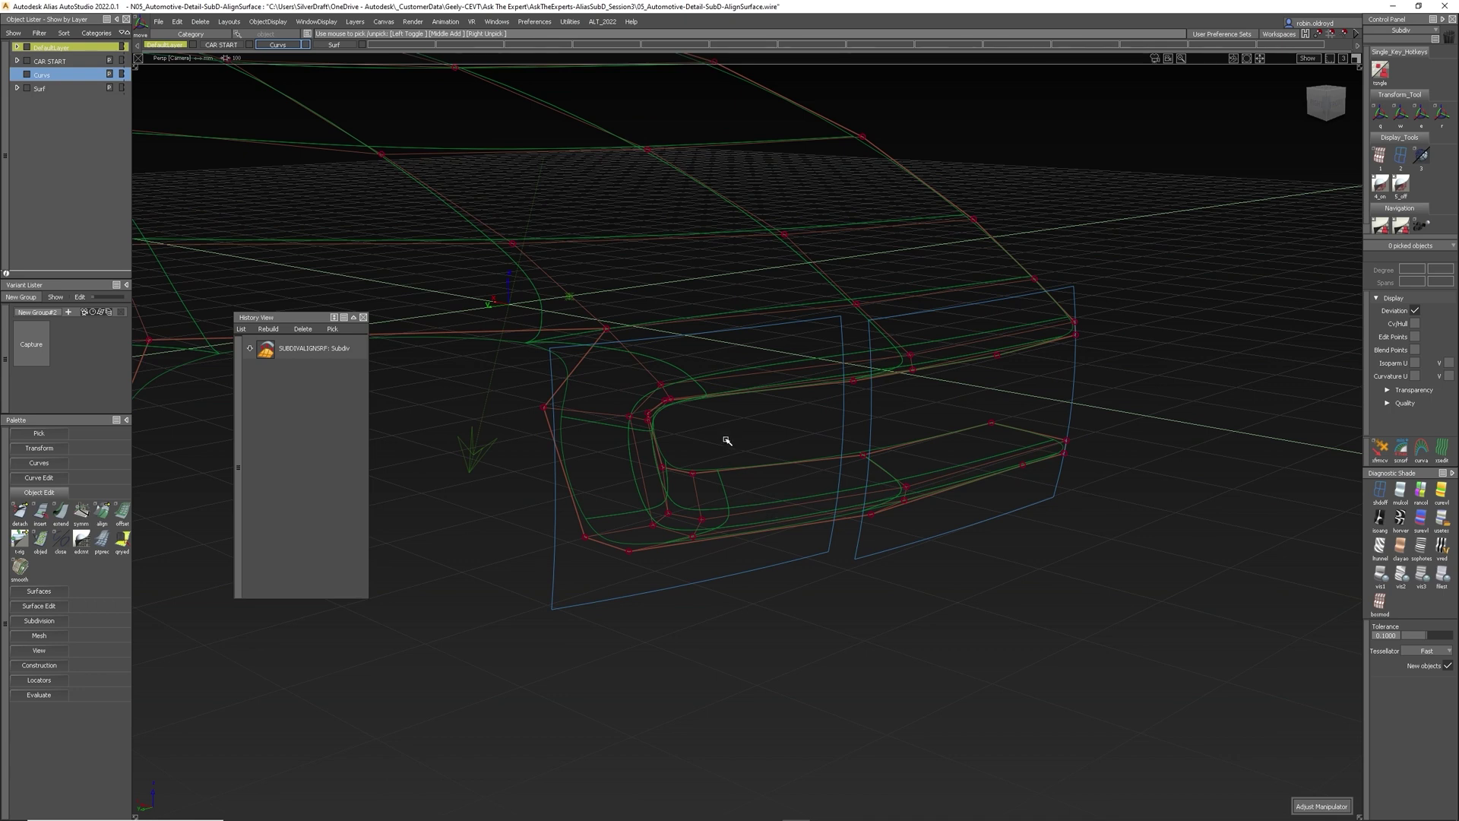